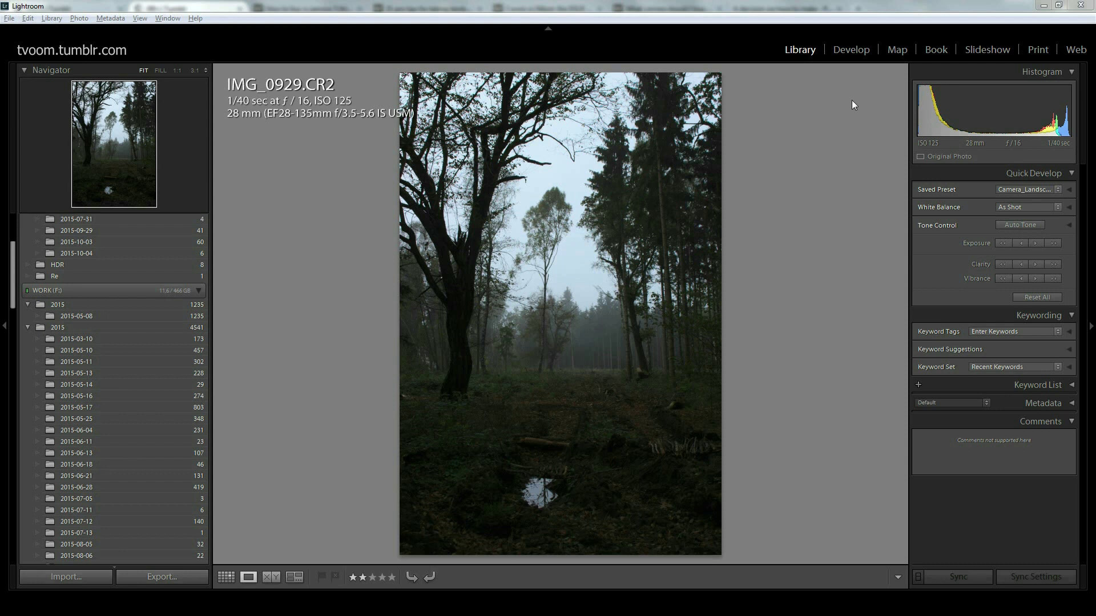
Open the forest photo IMG_0929.CR2 in Develop and overlay its capture date and dimensions
left_click(849, 51)
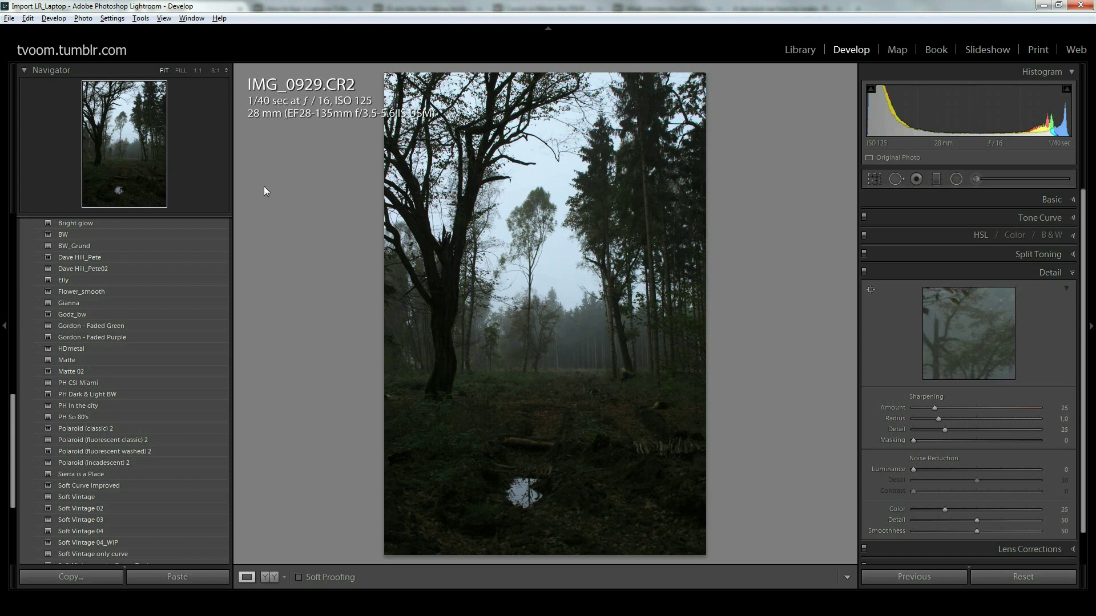
key("i")
key("i")
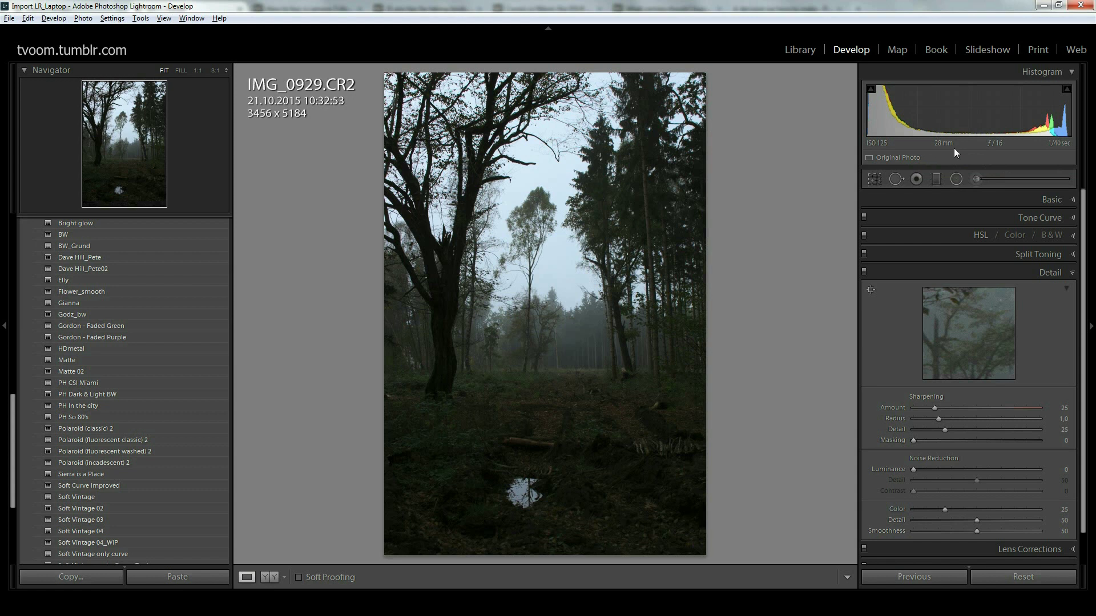
Collapse Detail, expand Camera Calibration, and try Adobe Standard, Camera Faithful and Camera Landscape profiles
left_click(1073, 273)
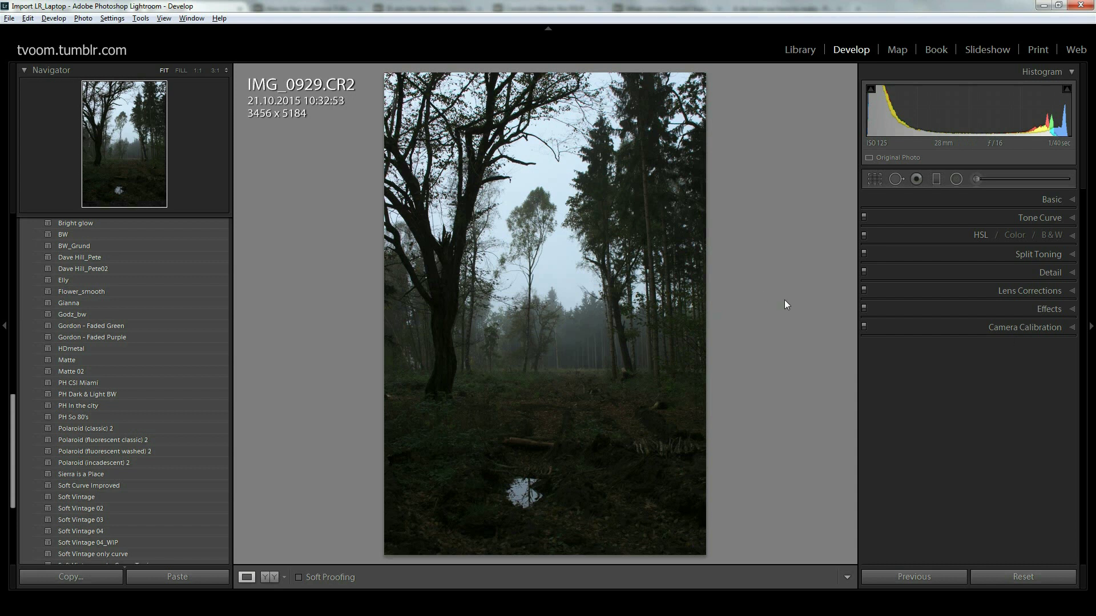
left_click(1072, 330)
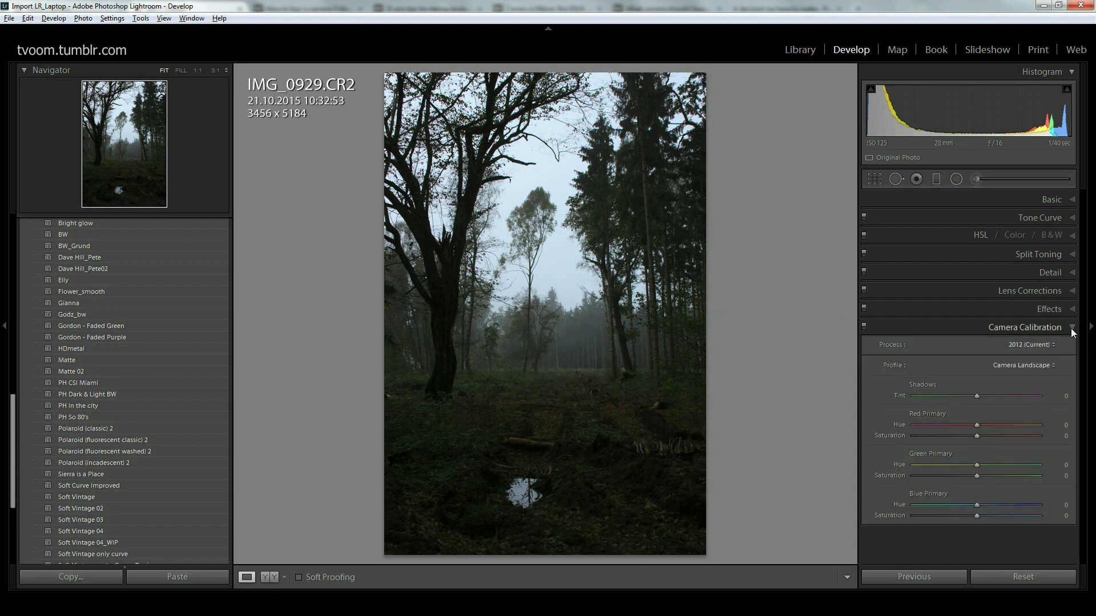
left_click(1051, 366)
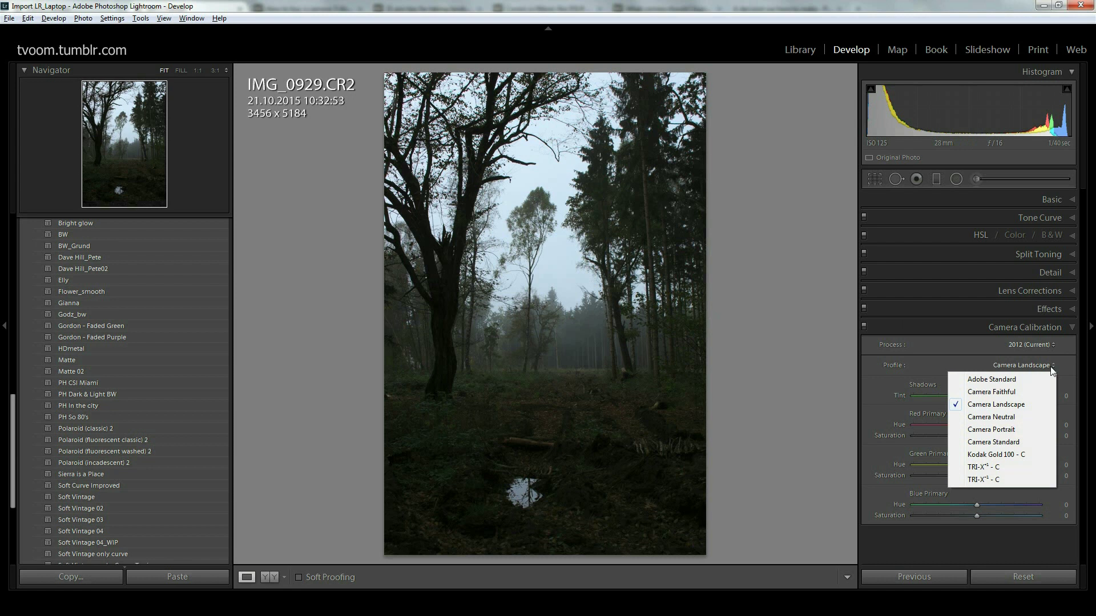
left_click(1010, 381)
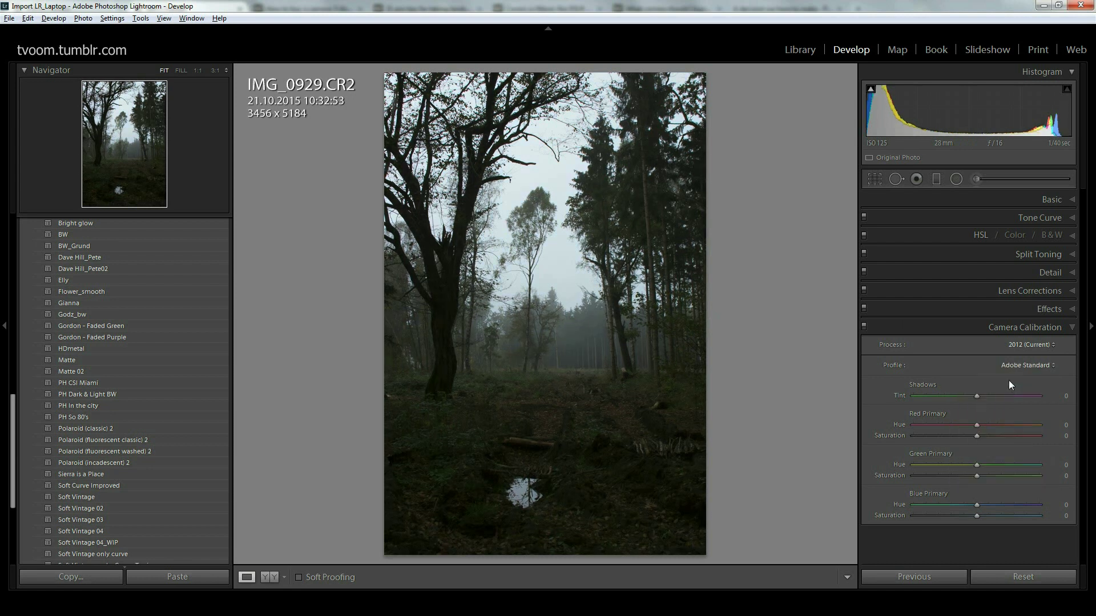
left_click(1044, 368)
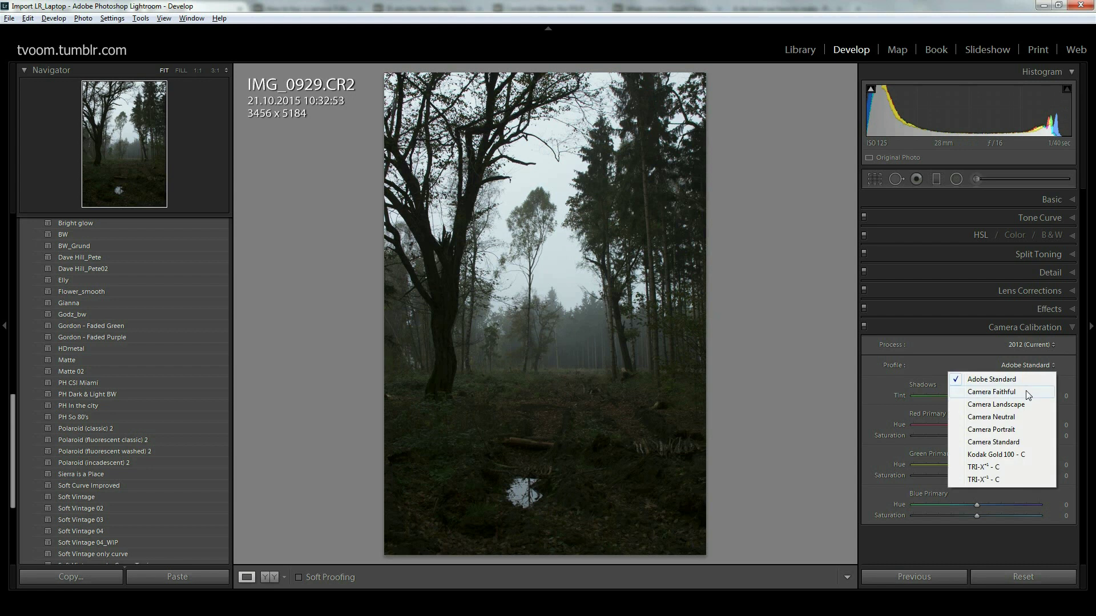
left_click(1025, 392)
left_click(1033, 368)
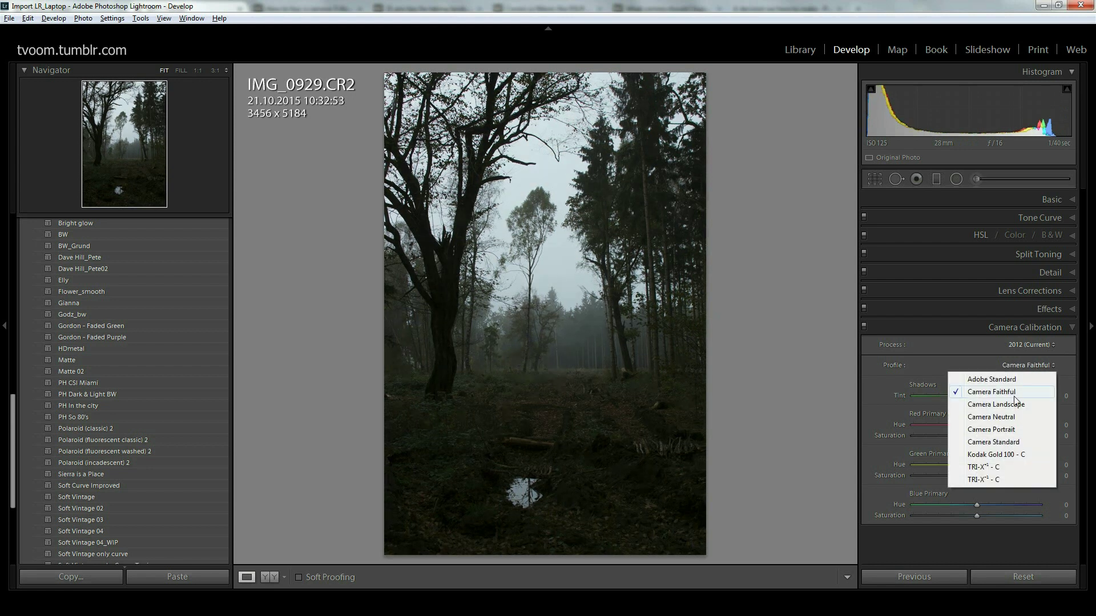
left_click(1012, 403)
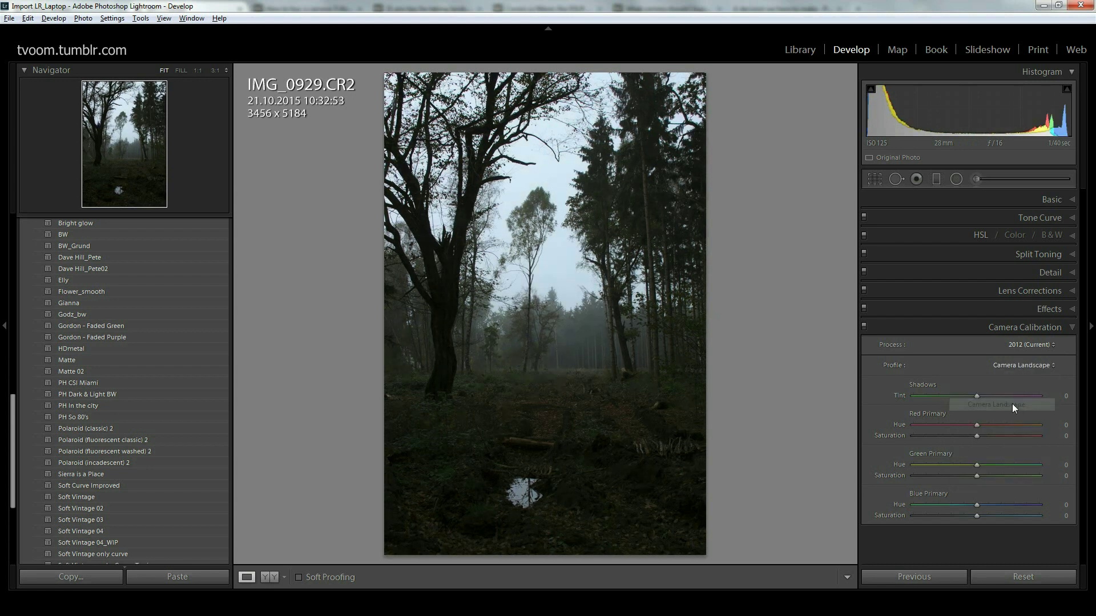
Compare the Camera Neutral, Camera Portrait, Camera Standard and Kodak Gold 100 - C profiles
left_click(1036, 365)
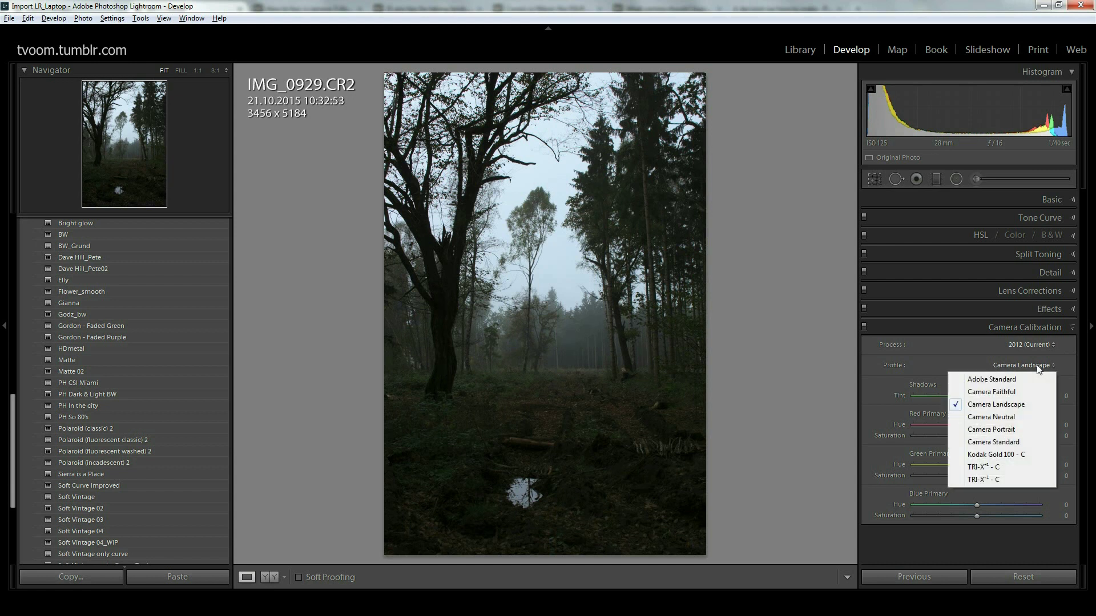
left_click(1005, 420)
left_click(1032, 366)
left_click(1007, 434)
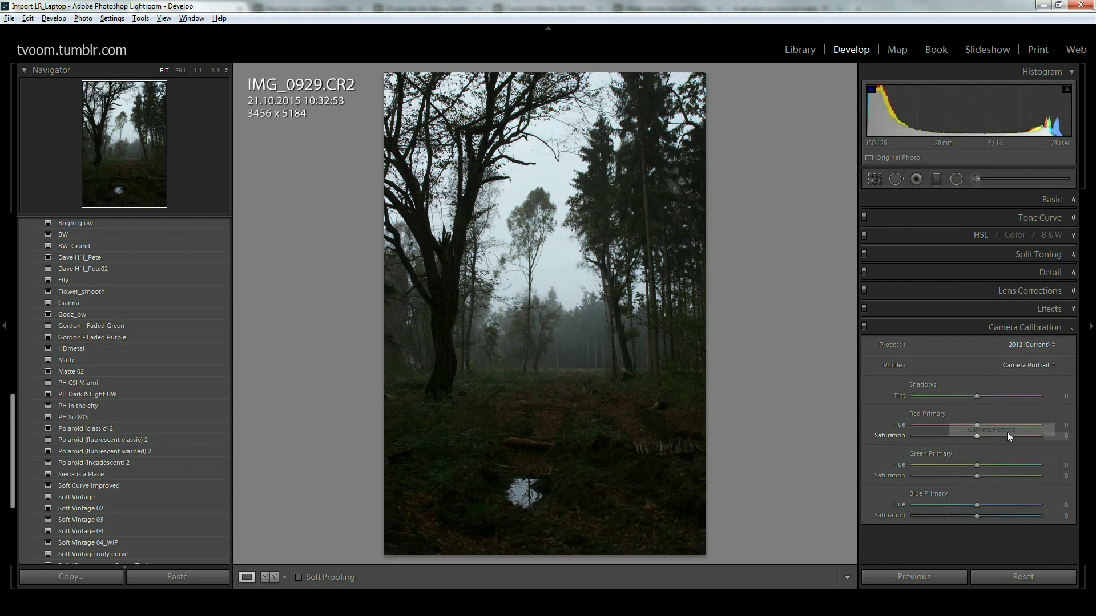
left_click(1043, 366)
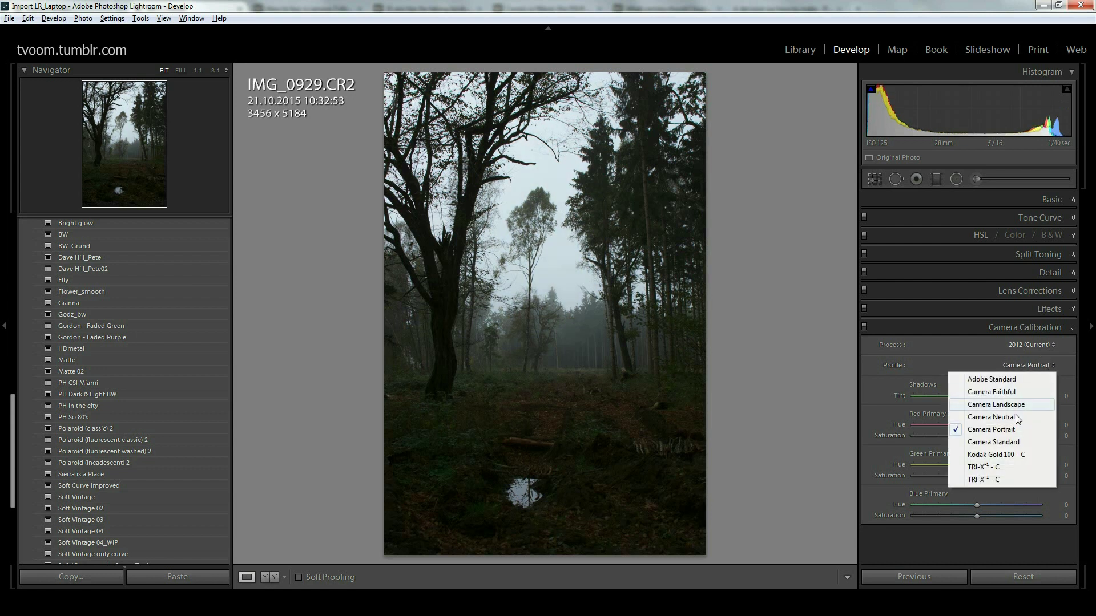
left_click(1004, 443)
left_click(1034, 367)
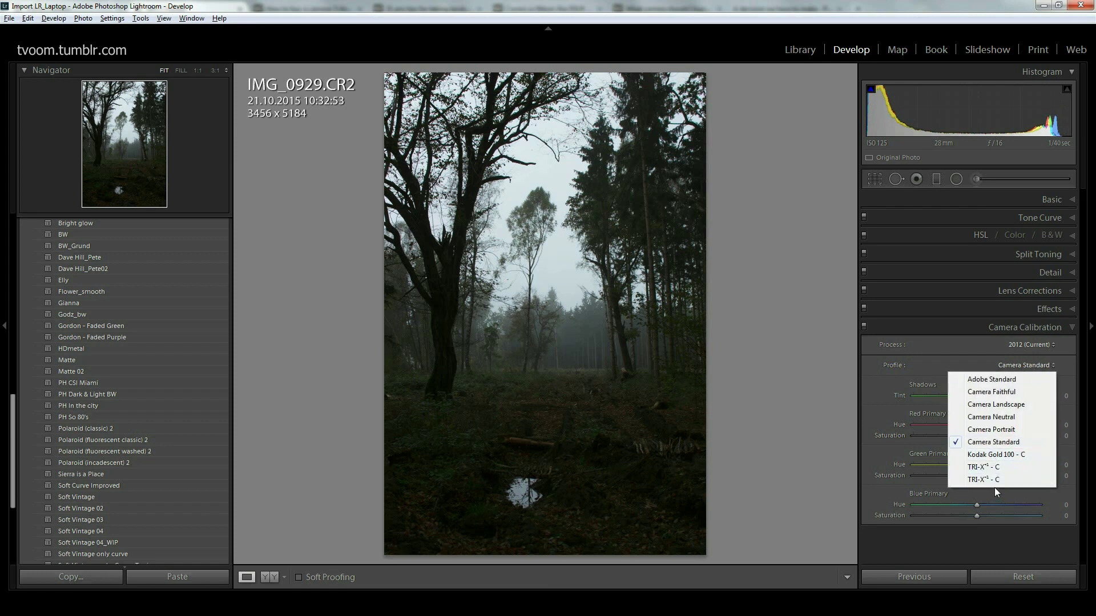
left_click(1000, 455)
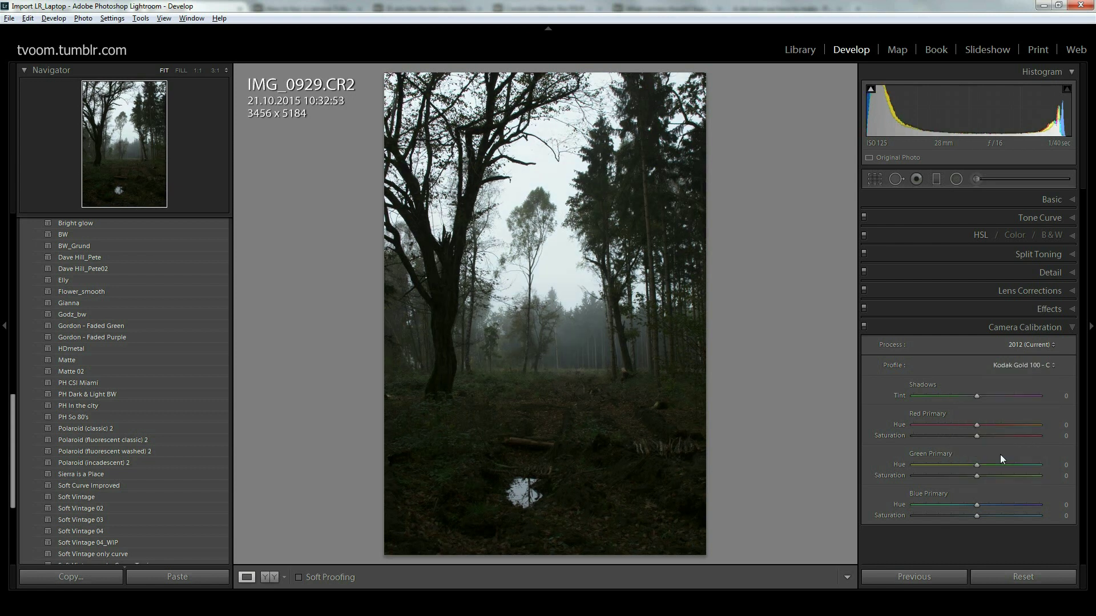
Try both TRI-X - C profiles and Camera Faithful, then settle on Adobe Standard
left_click(1042, 366)
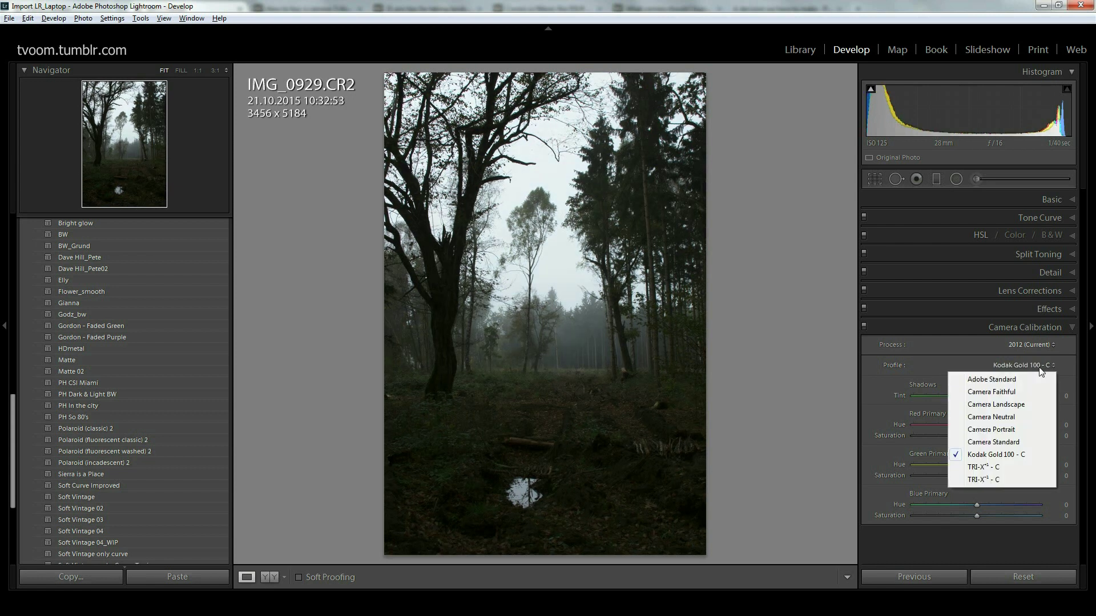
left_click(987, 478)
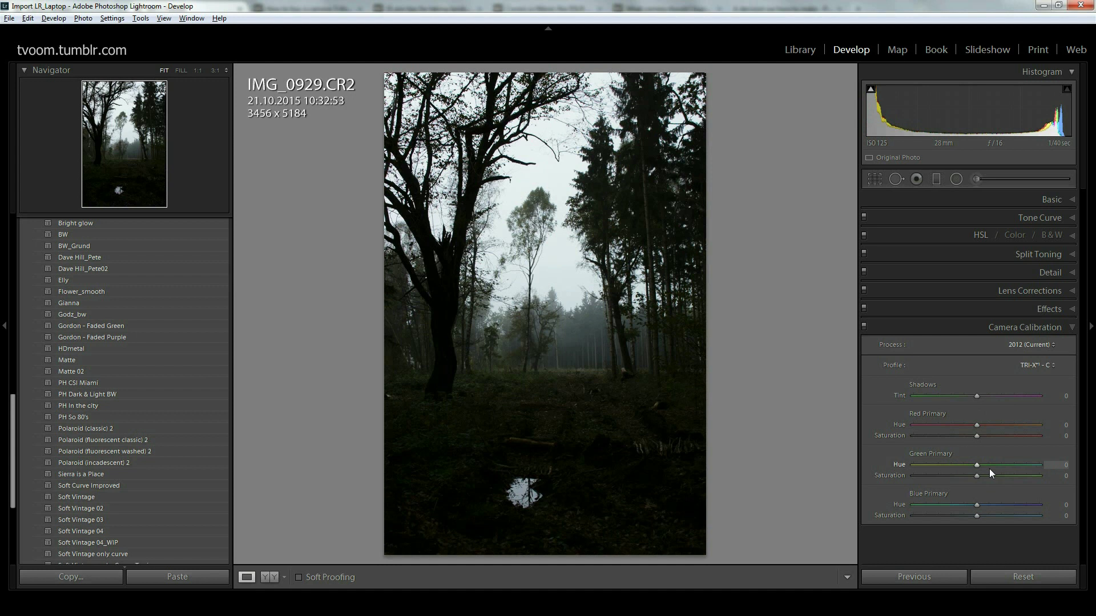
left_click(1033, 366)
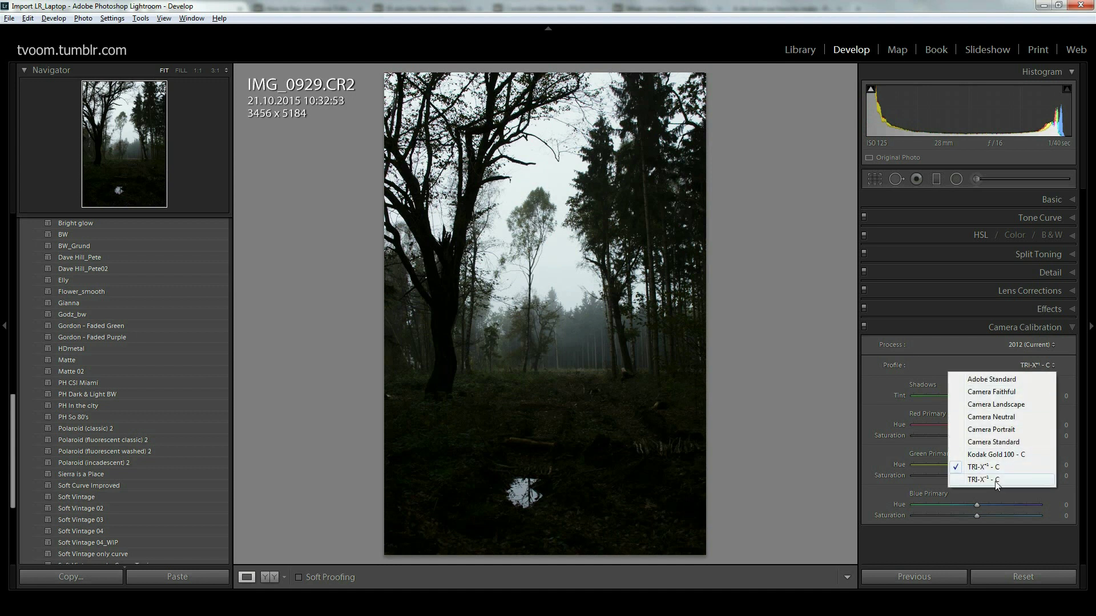
left_click(996, 482)
left_click(1034, 365)
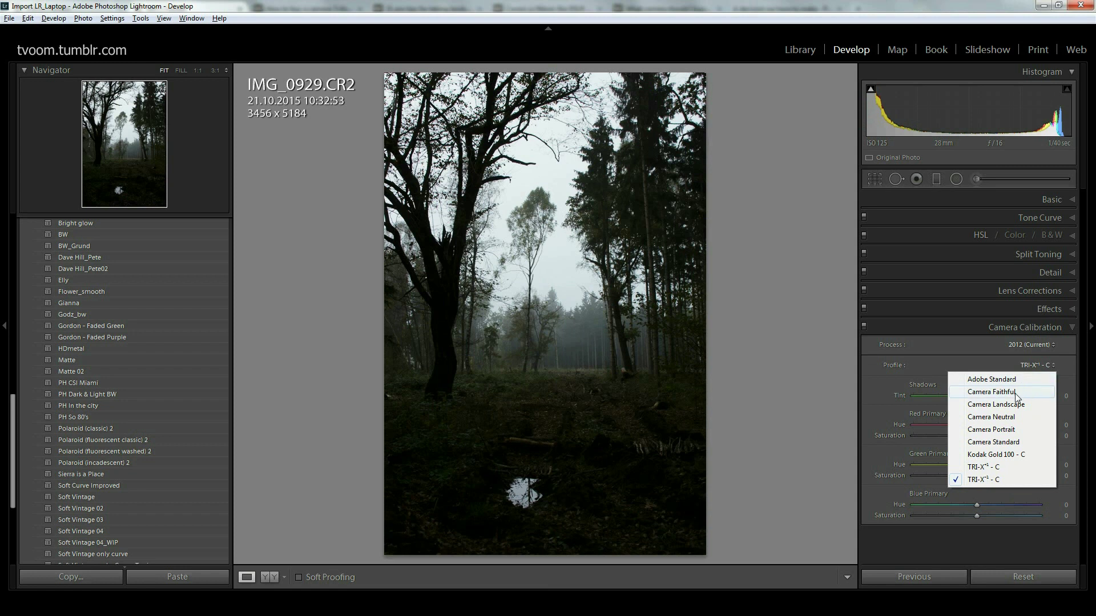
left_click(1007, 392)
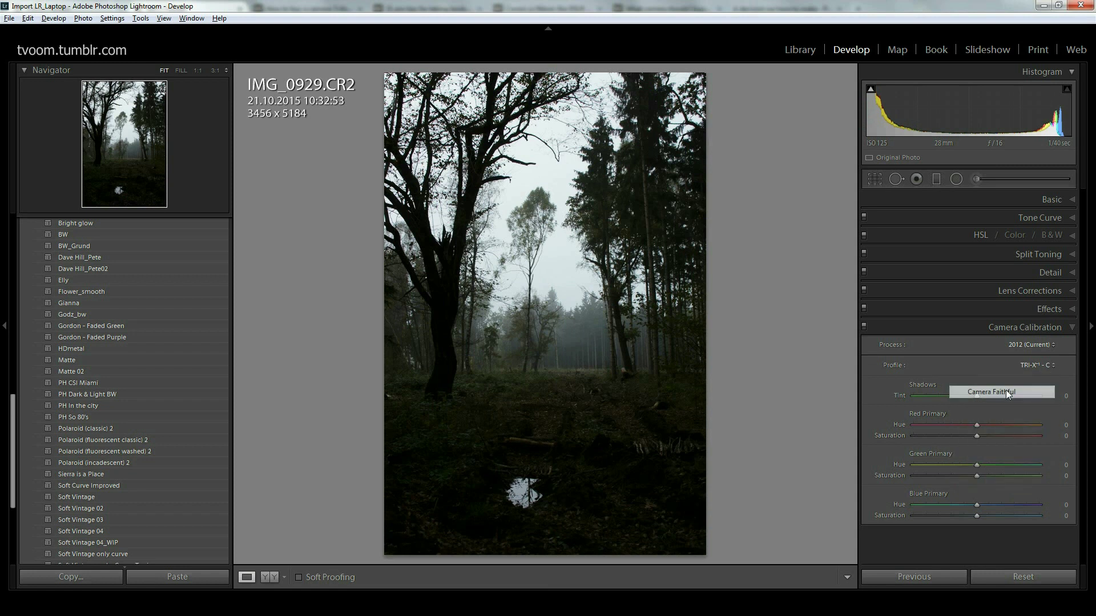
left_click(1019, 368)
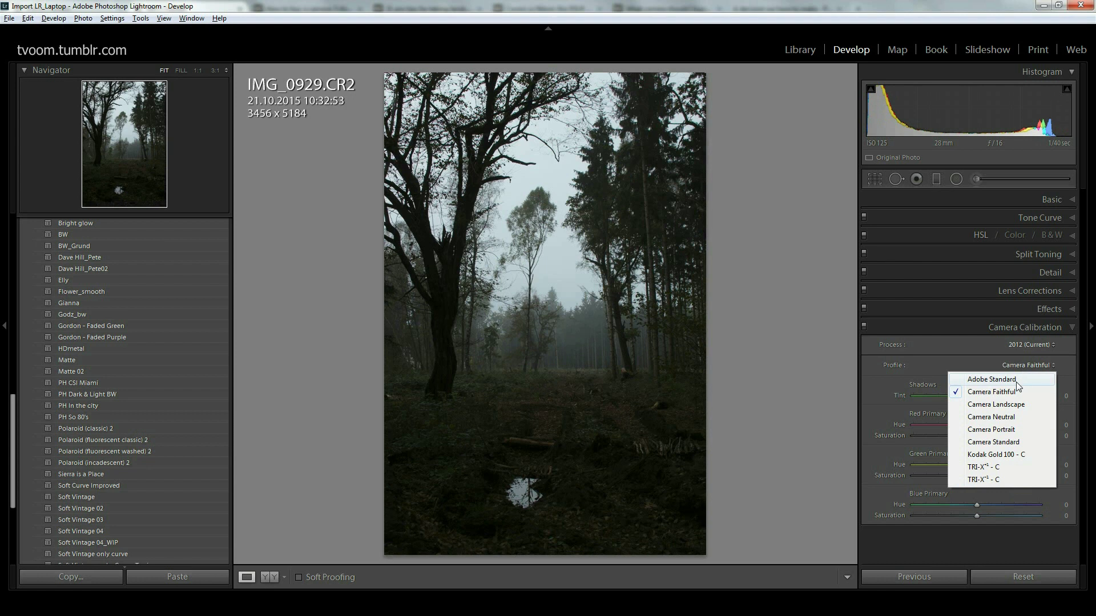
left_click(1016, 376)
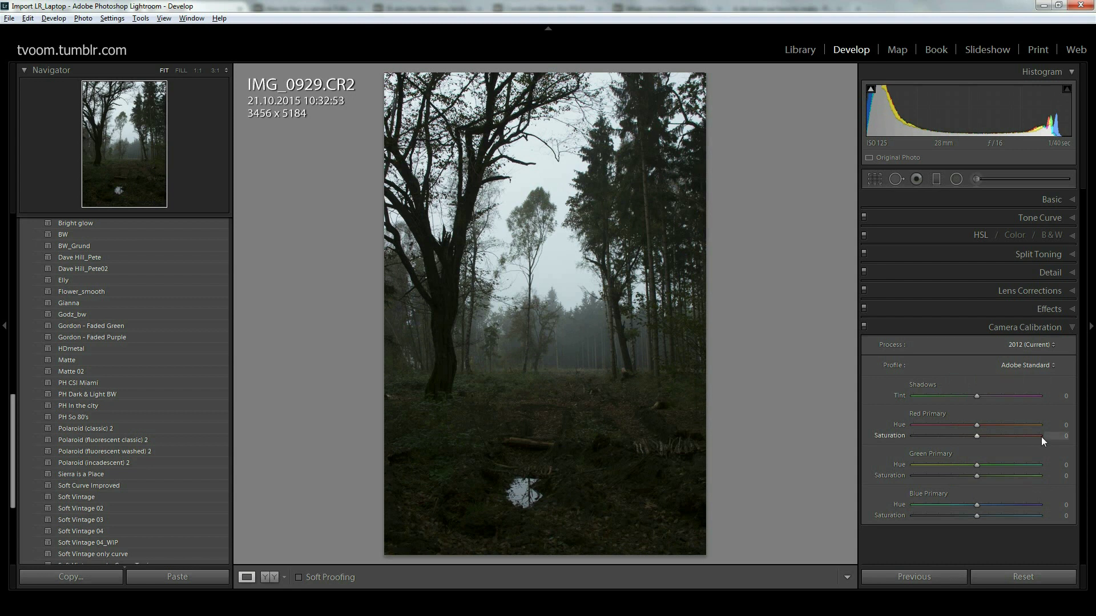
left_click(1032, 364)
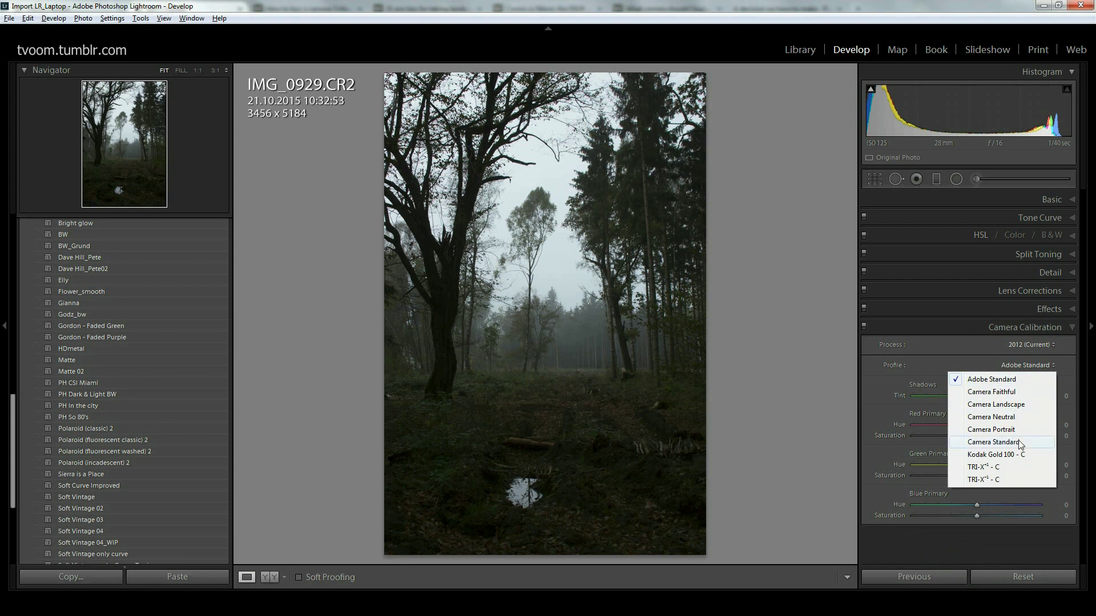
left_click(994, 393)
left_click(1028, 364)
left_click(1008, 380)
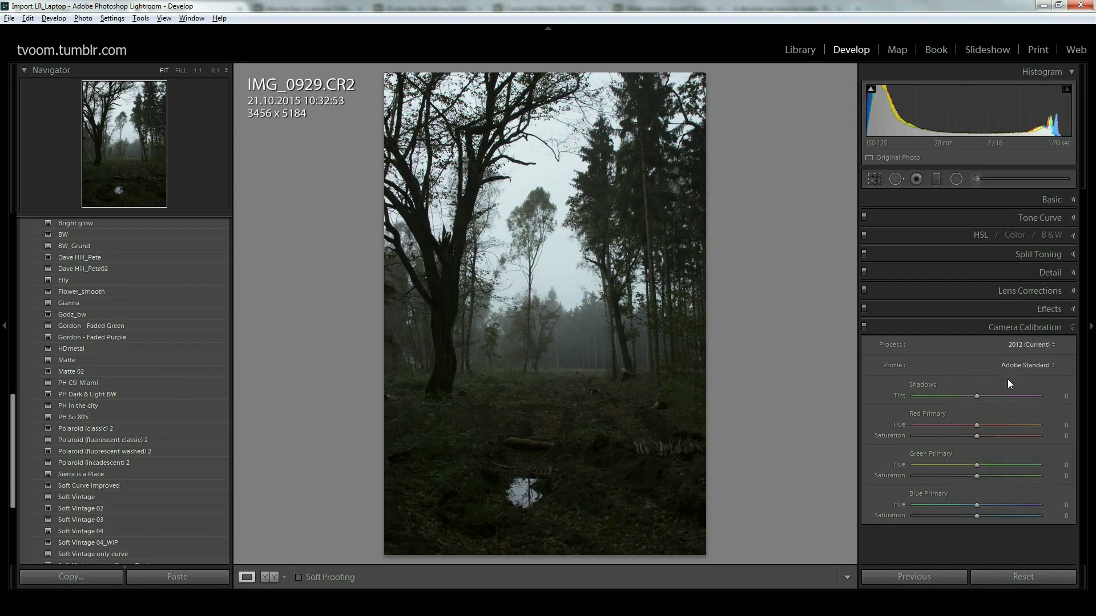
left_click(1029, 364)
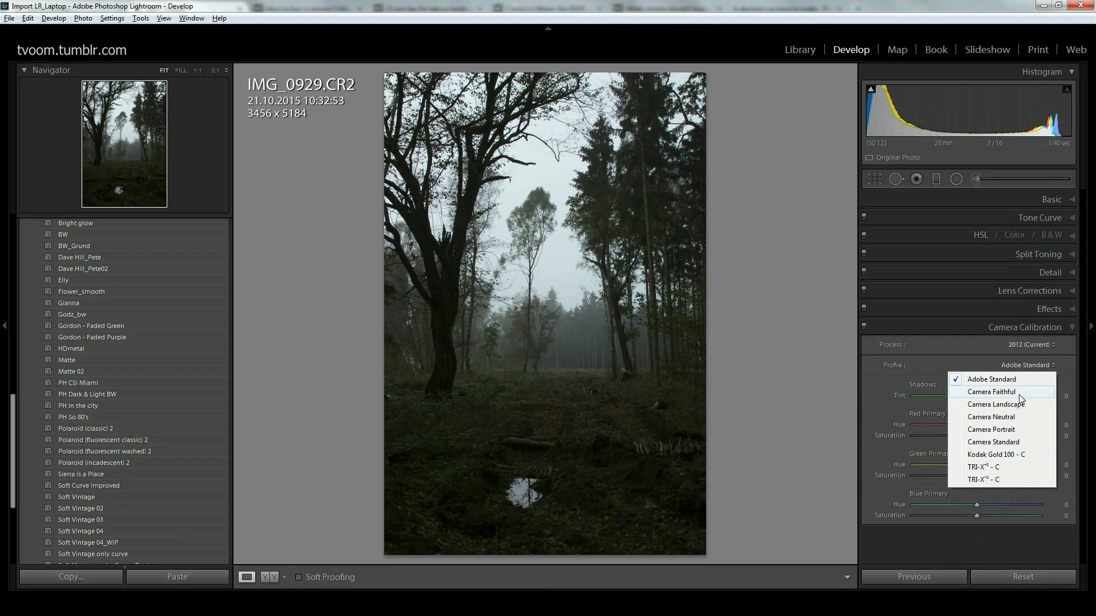
left_click(1019, 393)
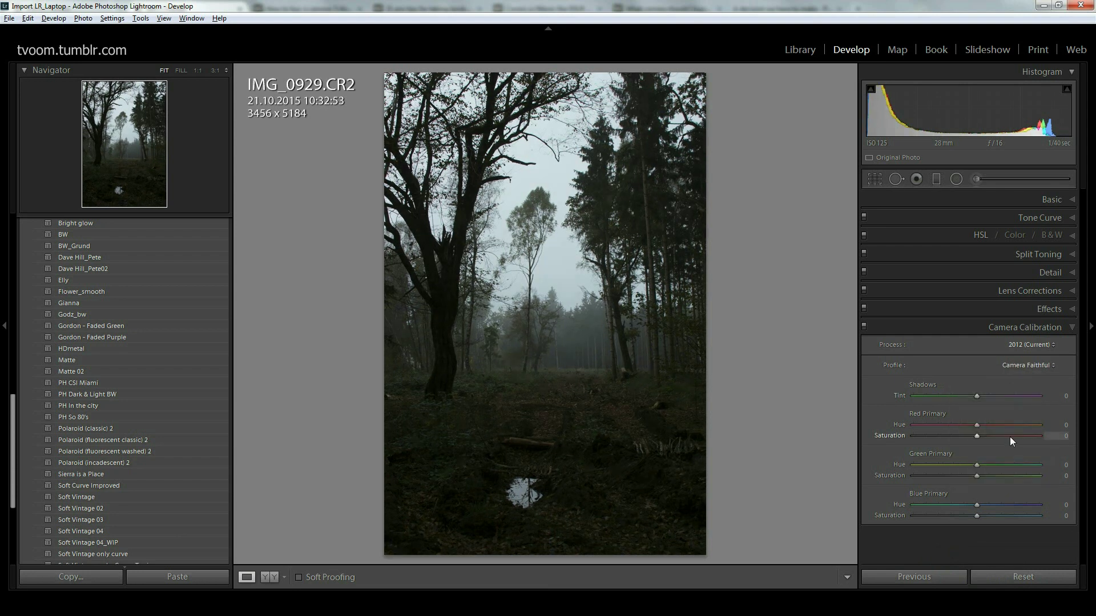
left_click(1030, 367)
left_click(1028, 380)
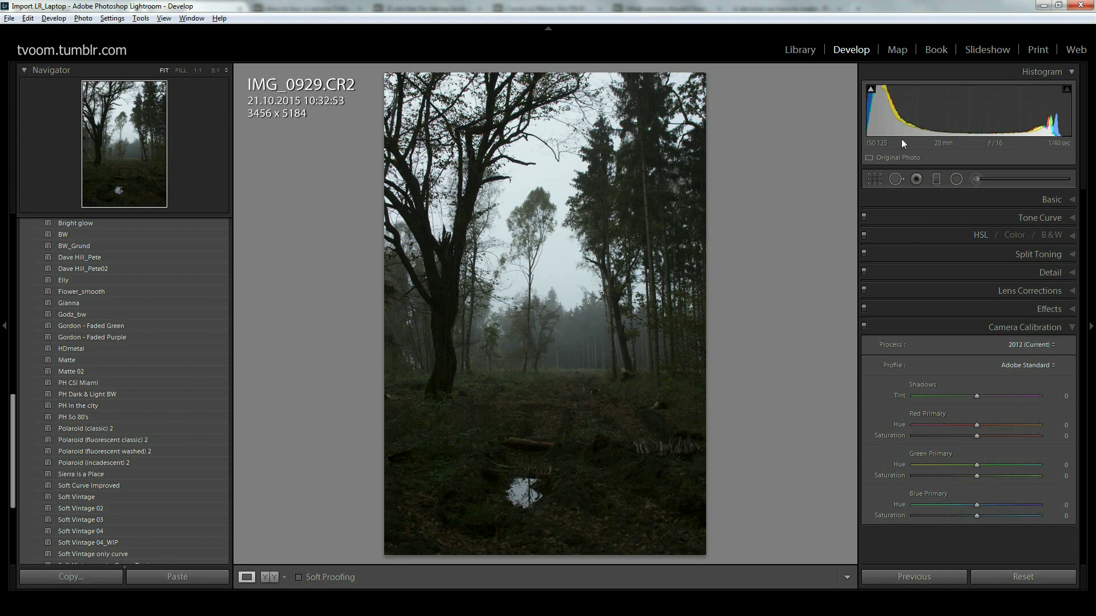
left_click(871, 97)
Glance at the Tone Curve, then reopen Camera Calibration and try Camera Faithful and Camera Landscape
left_click(1071, 220)
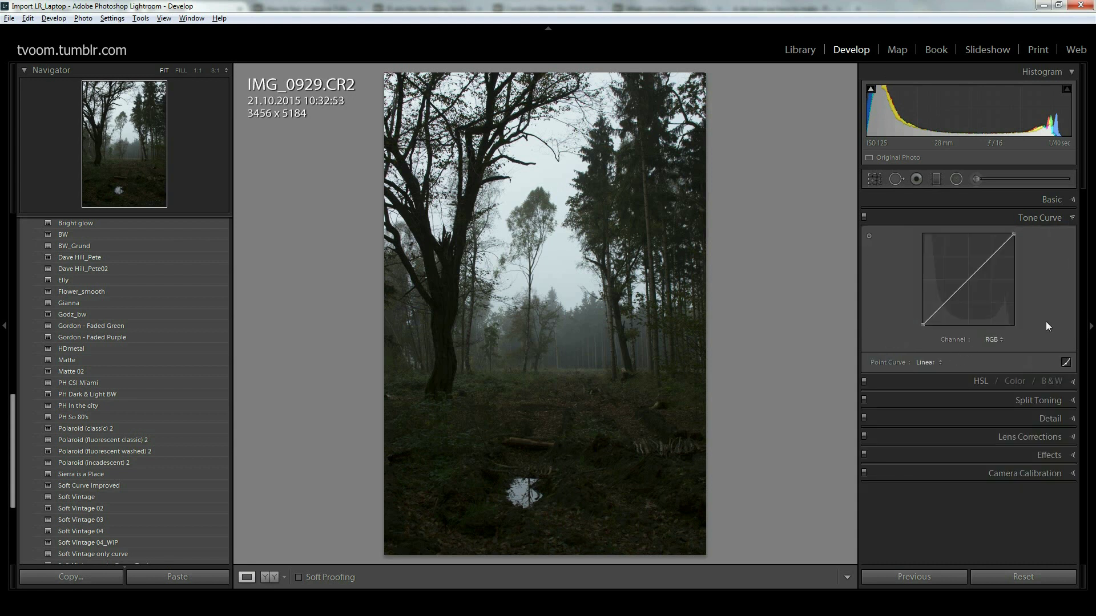
left_click(1072, 218)
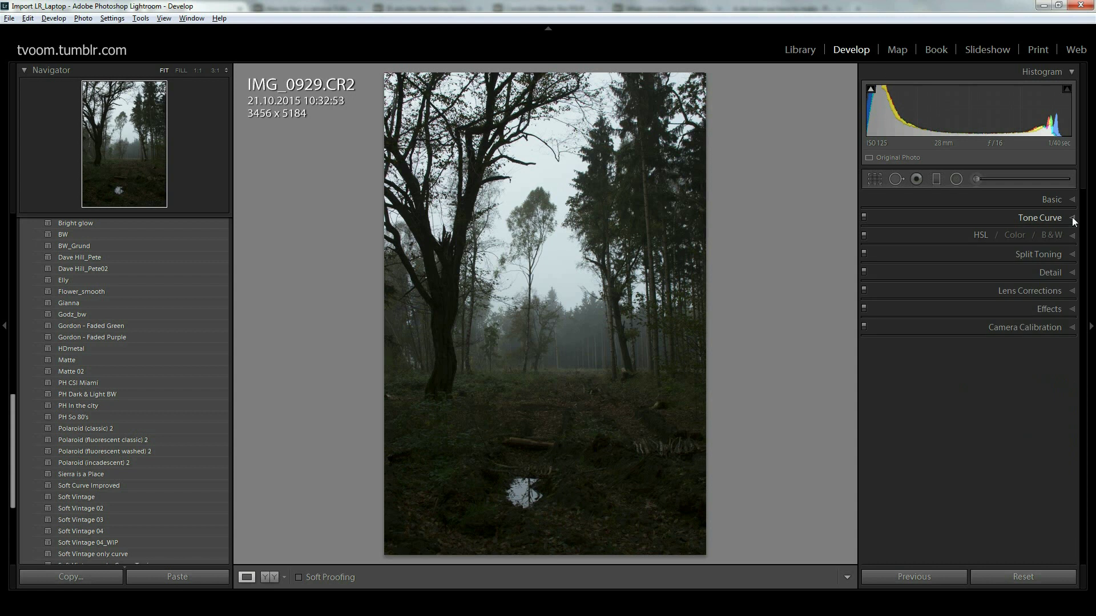
left_click(1072, 328)
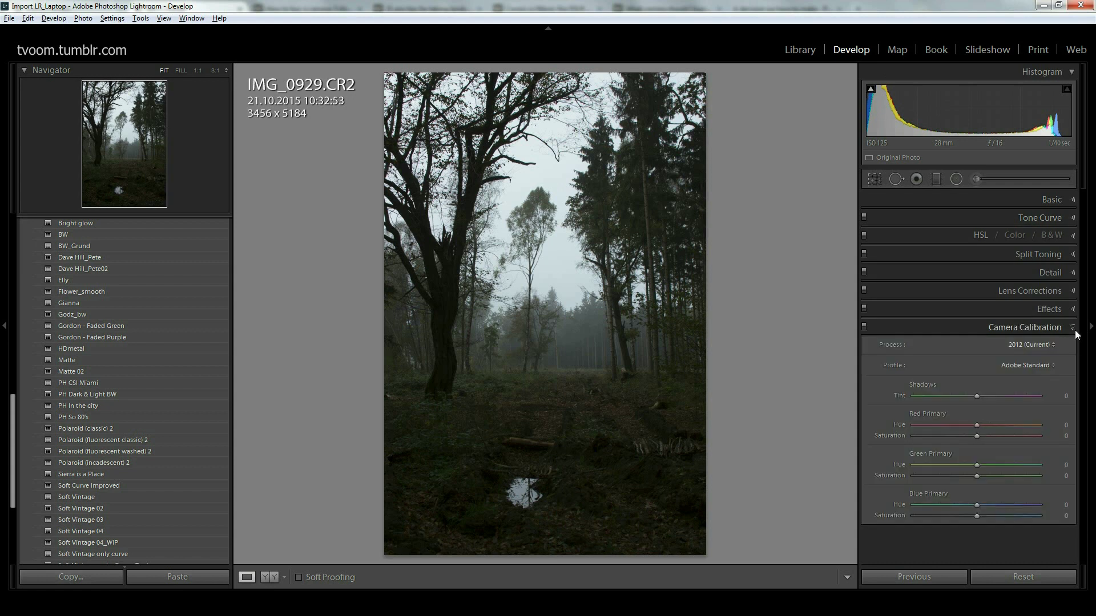
left_click(1035, 369)
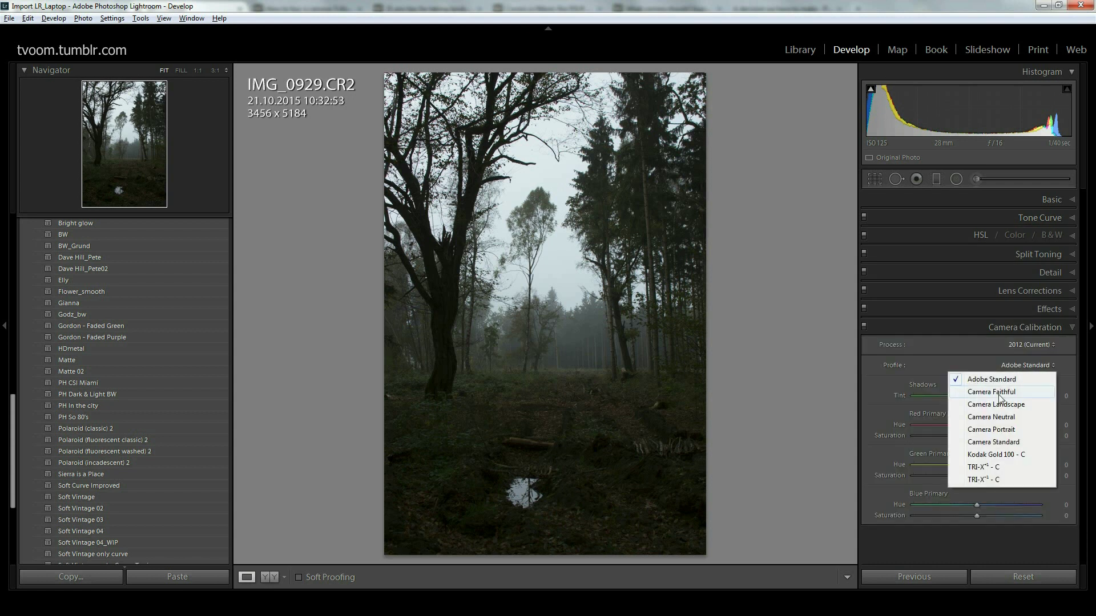
left_click(1010, 390)
left_click(1029, 365)
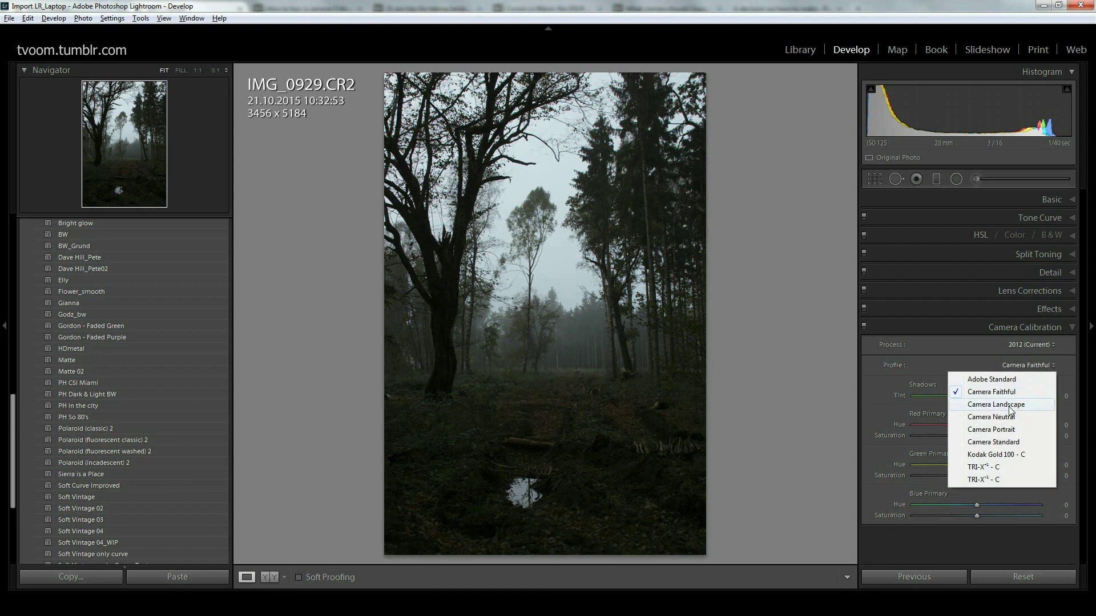
left_click(1010, 404)
Try Camera Neutral and Landscape again, settle on Adobe Standard, and collapse Camera Calibration
left_click(1026, 365)
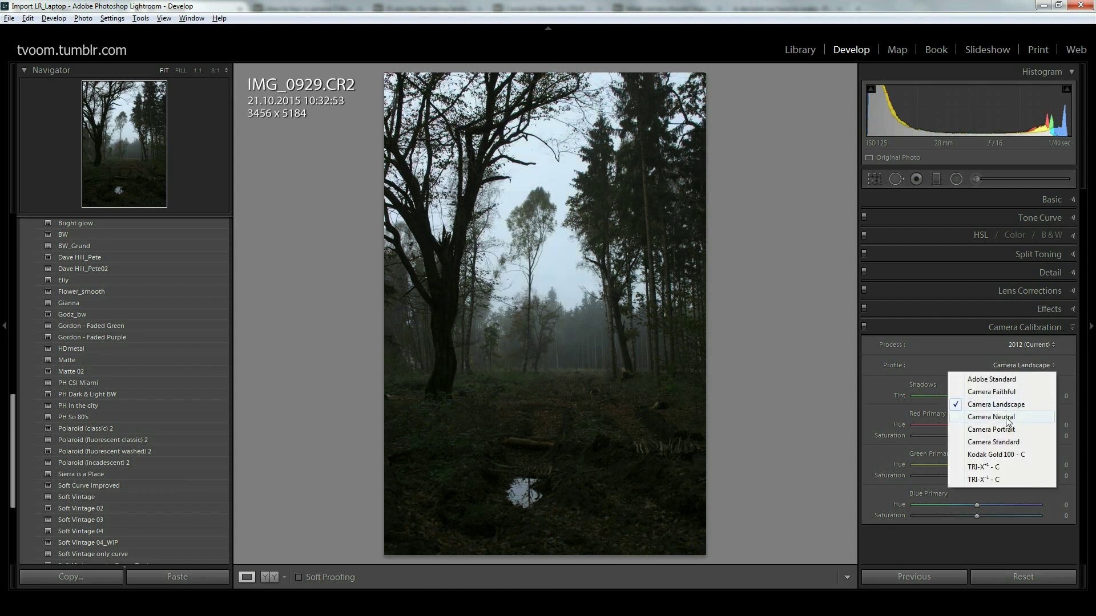
left_click(1006, 417)
left_click(1029, 364)
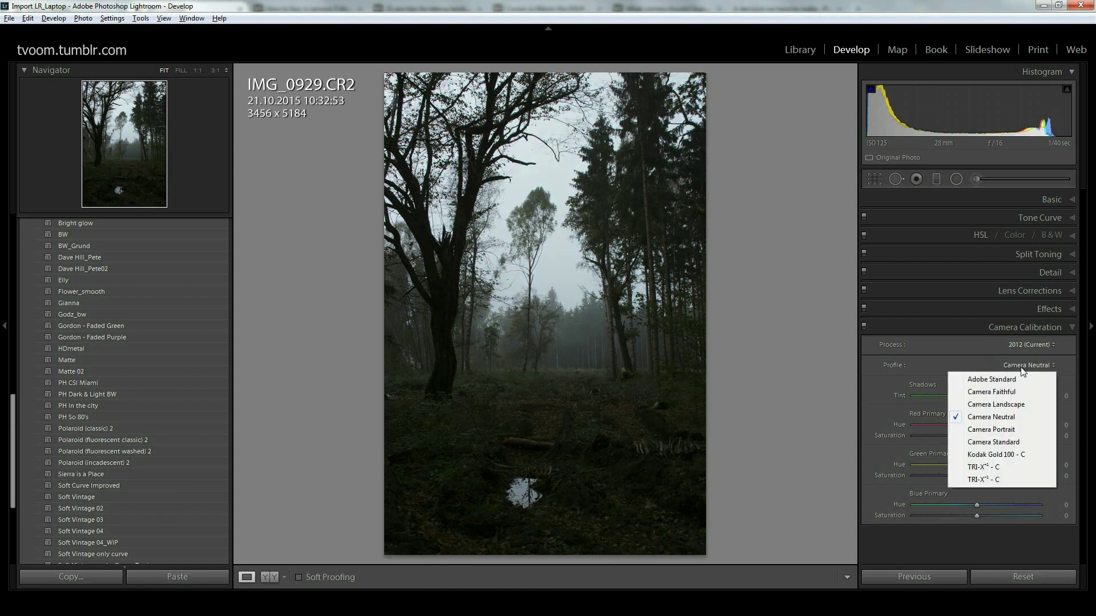
left_click(1012, 406)
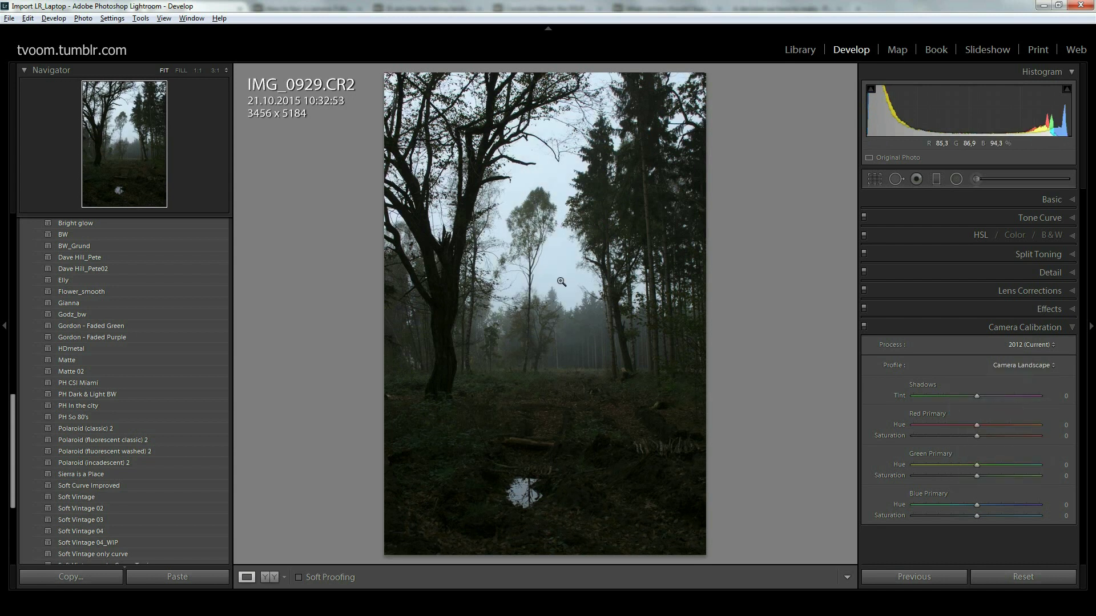
left_click(1043, 364)
left_click(1001, 380)
left_click(1006, 367)
left_click(1012, 391)
left_click(1011, 367)
left_click(1008, 381)
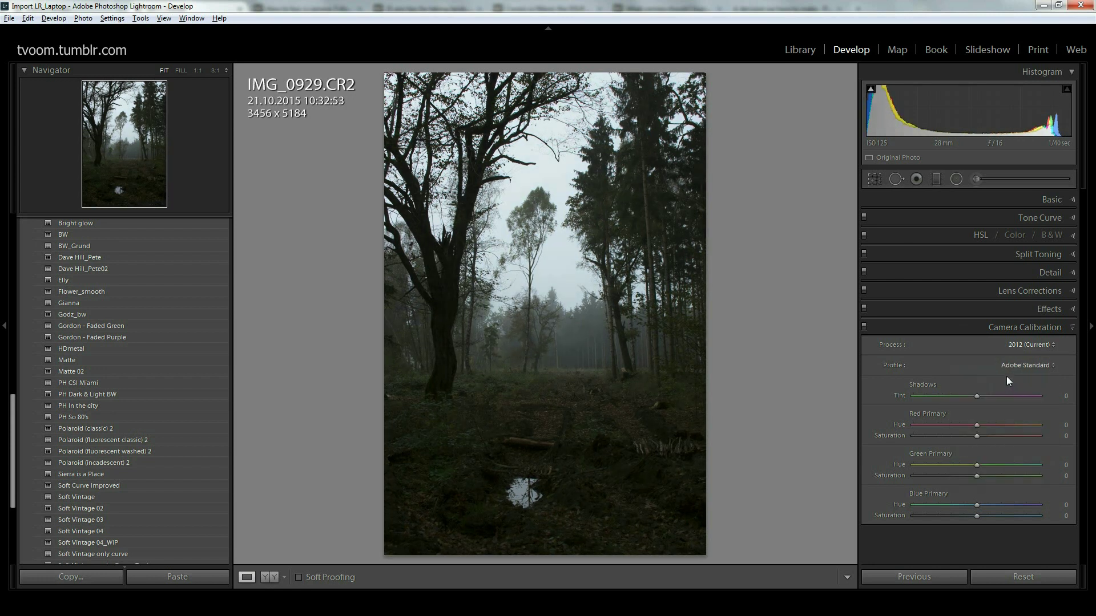
left_click(1073, 328)
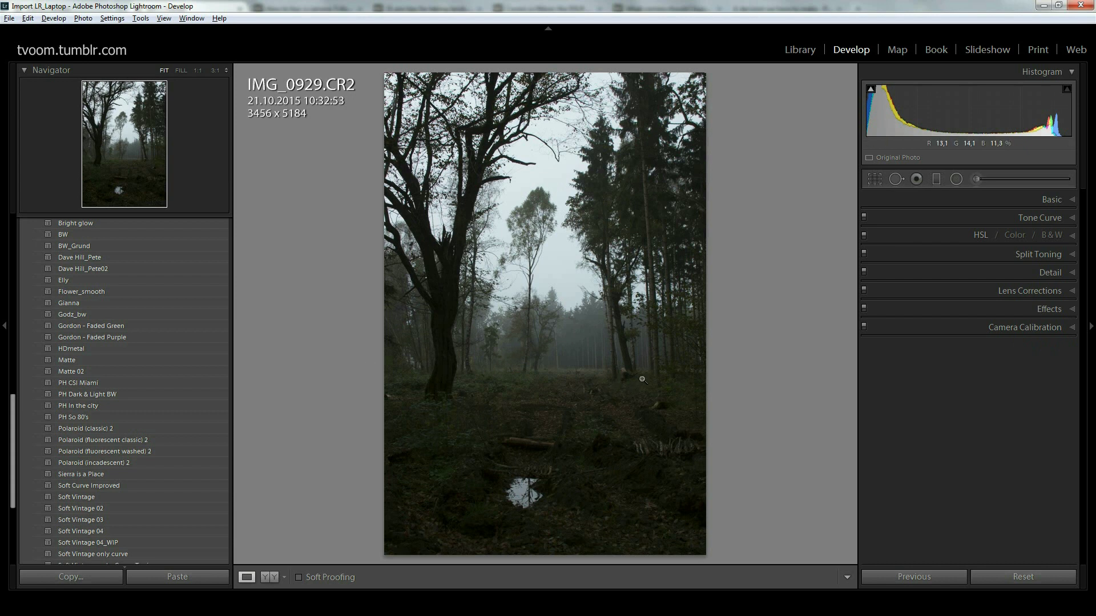
Expand the Basic panel, raise Shadows to +81 and Blacks to +20, checking the trunk at 1:1
left_click(1072, 200)
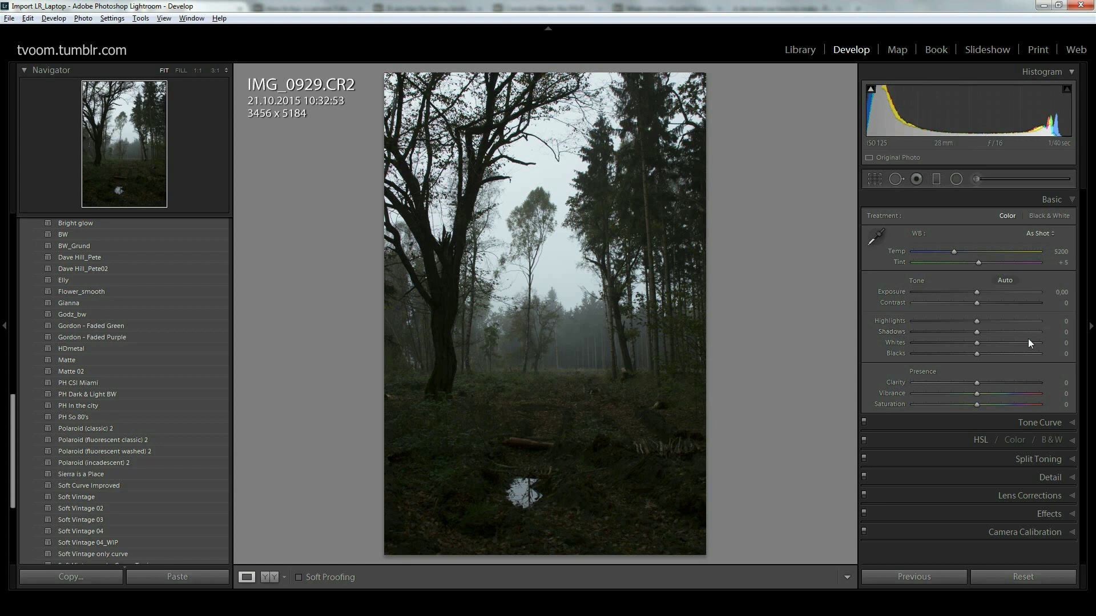
mouse_move(873, 92)
left_click_drag(978, 333, 1028, 341)
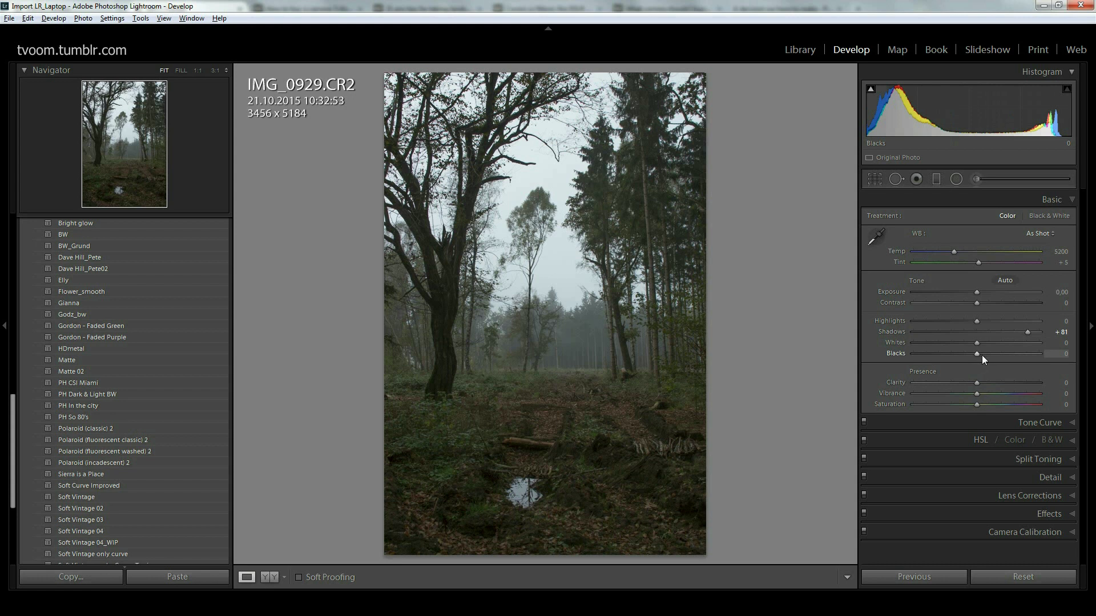
left_click_drag(977, 355, 987, 355)
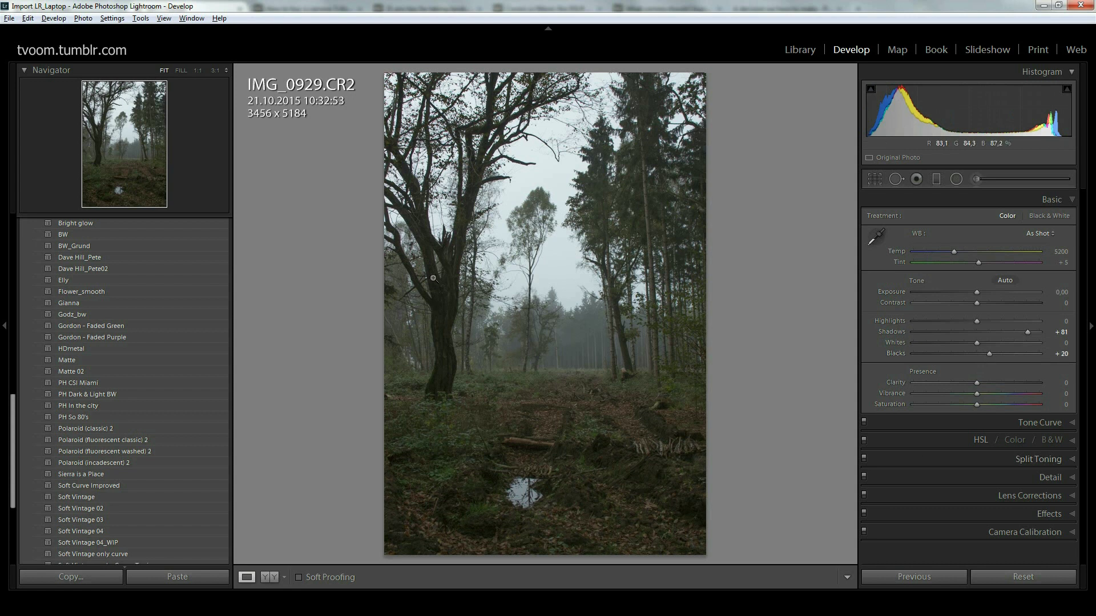
left_click(432, 278)
left_click(433, 278)
left_click(432, 277)
Back at Fit view, drag Whites down to -52 and Contrast to -100 for a faded look
left_click(433, 278)
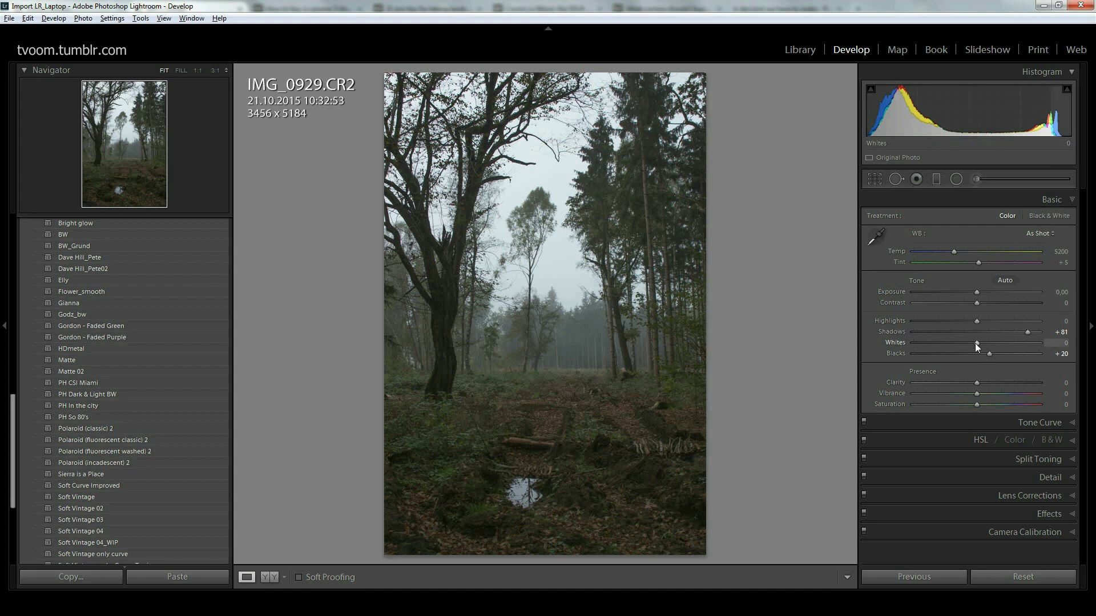
left_click_drag(976, 344, 943, 350)
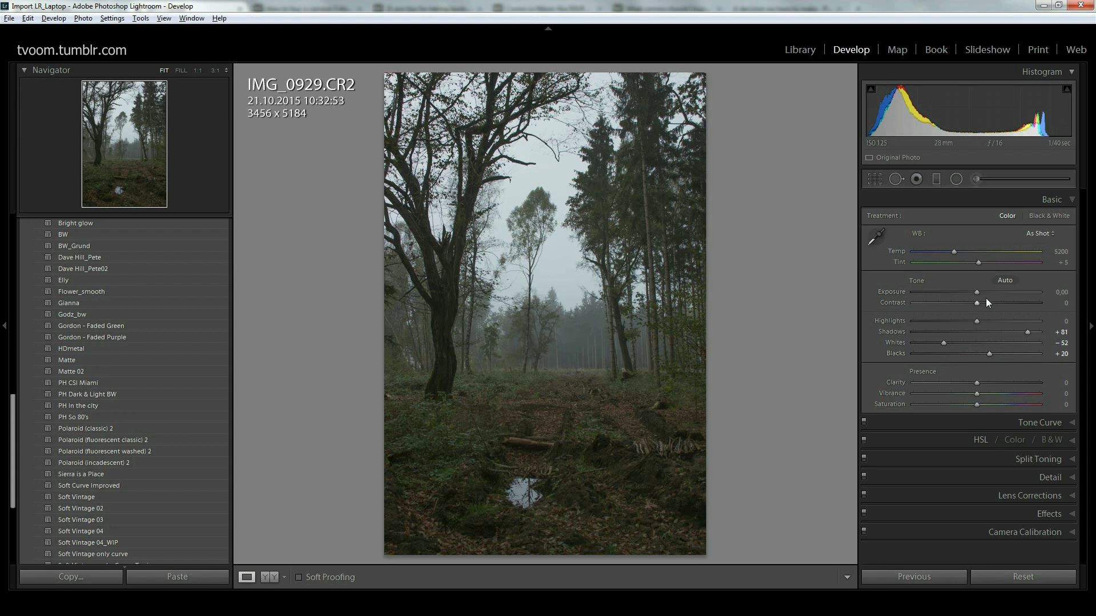
left_click_drag(977, 302, 910, 310)
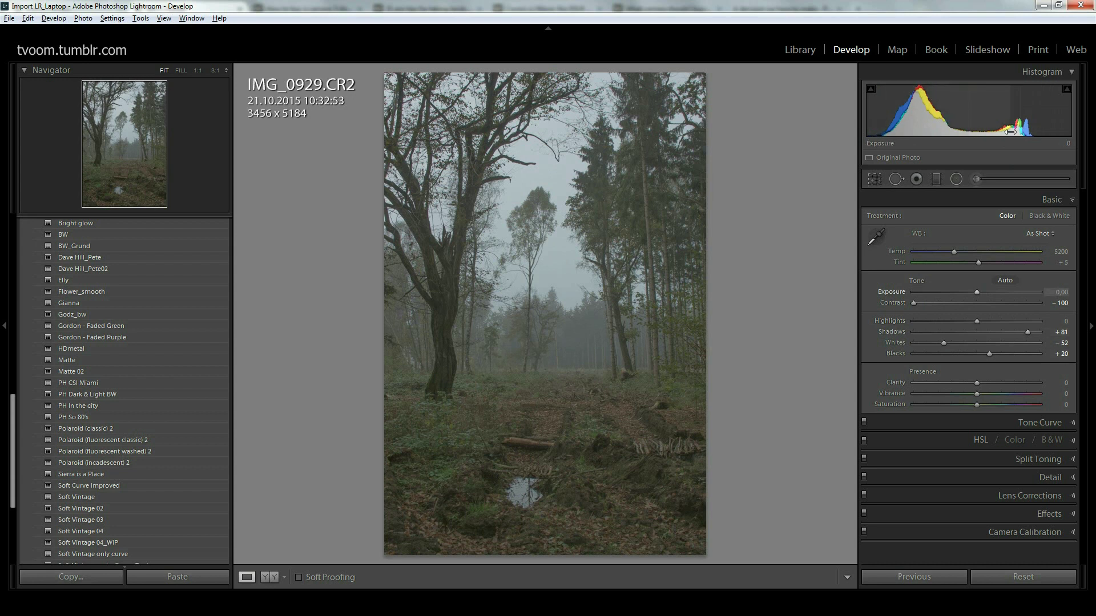
left_click_drag(913, 303, 1042, 307)
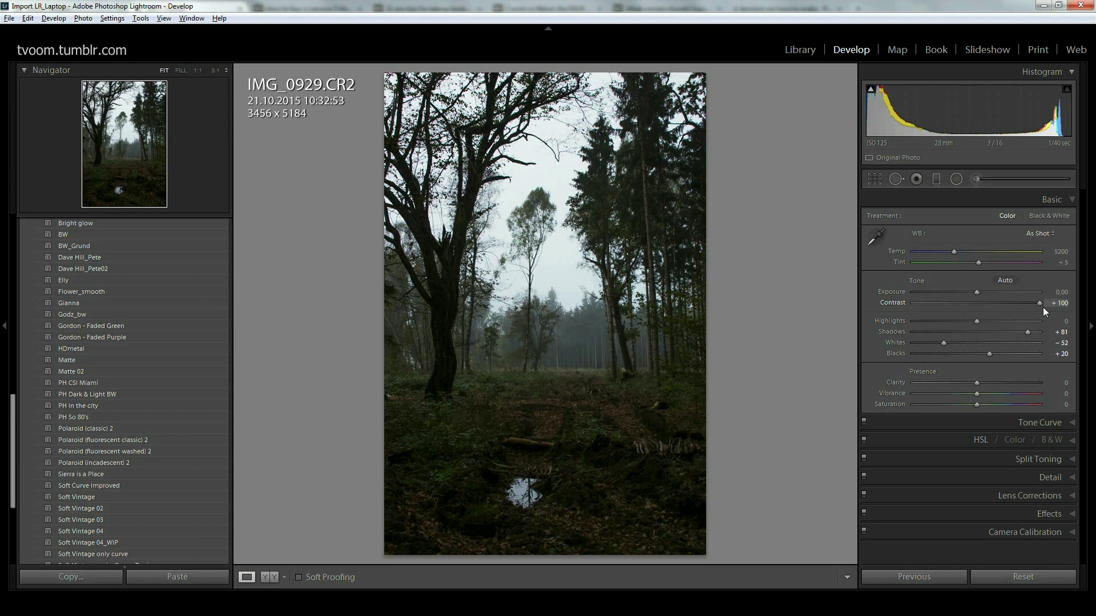
left_click_drag(1043, 307, 880, 296)
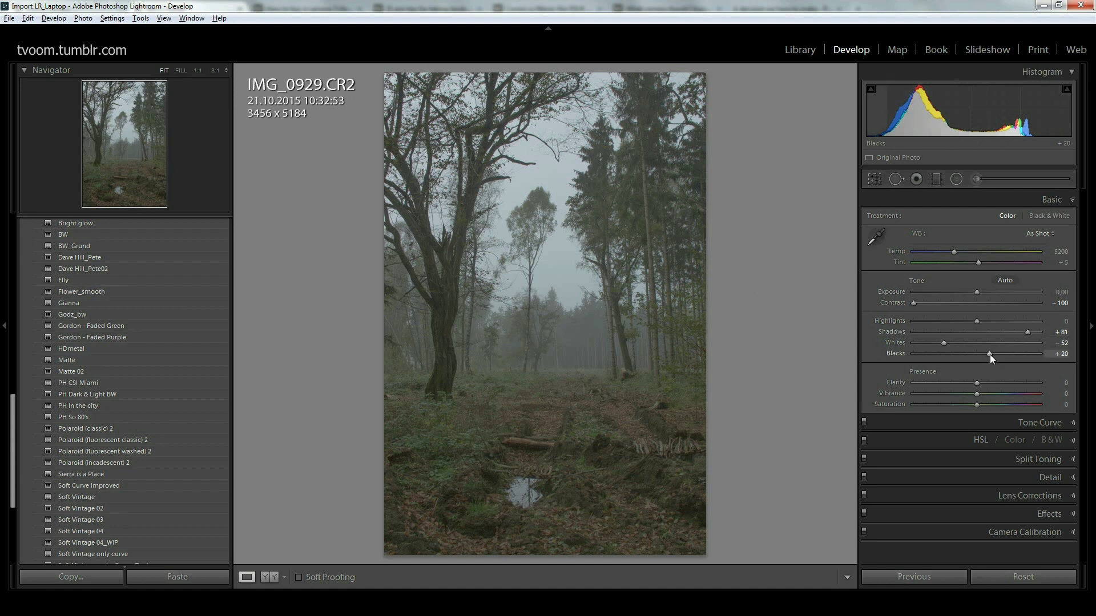
Ease Blacks to +16, reset Whites, then set Whites to -9
left_click_drag(990, 354, 985, 355)
double_click(946, 344)
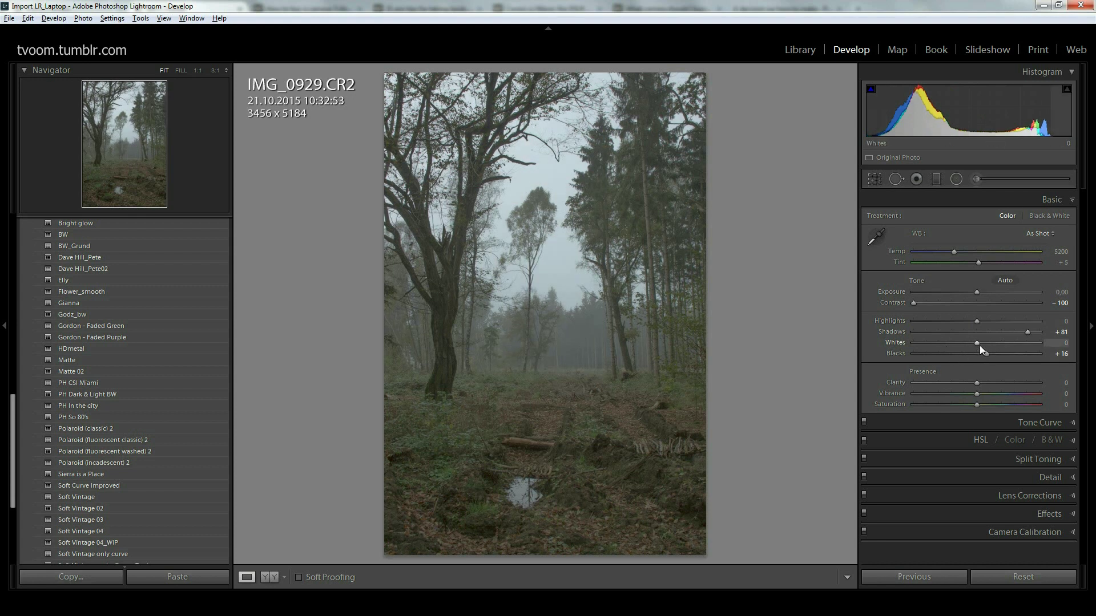
left_click_drag(974, 343, 971, 345)
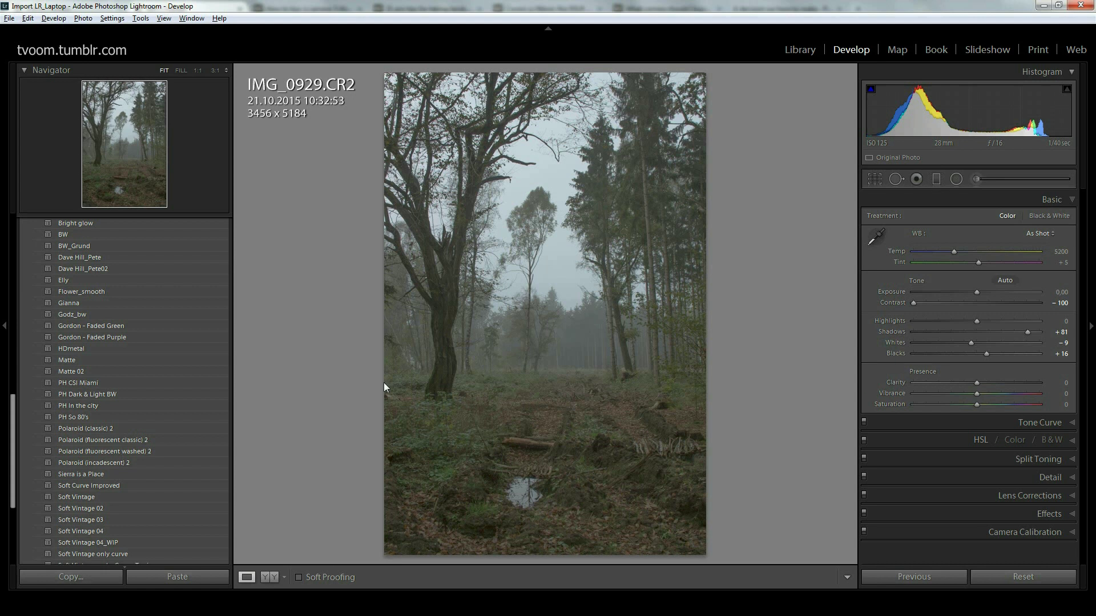
left_click_drag(12, 466, 8, 239)
Collapse the Presets folders and create a snapshot named '28.10.2015 09:37:48'
left_click(34, 371)
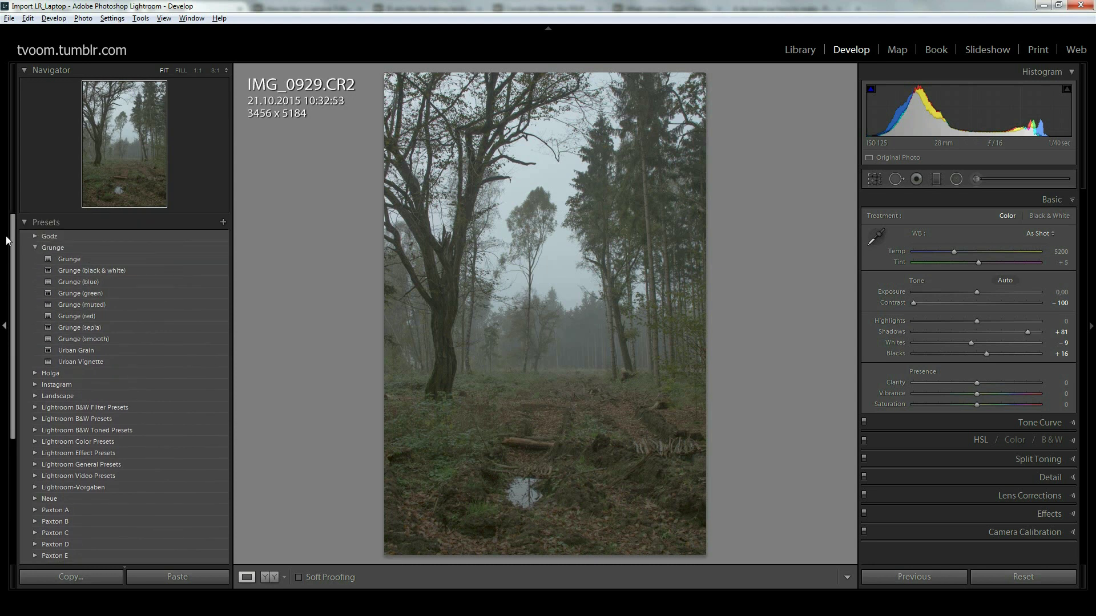
left_click(36, 248)
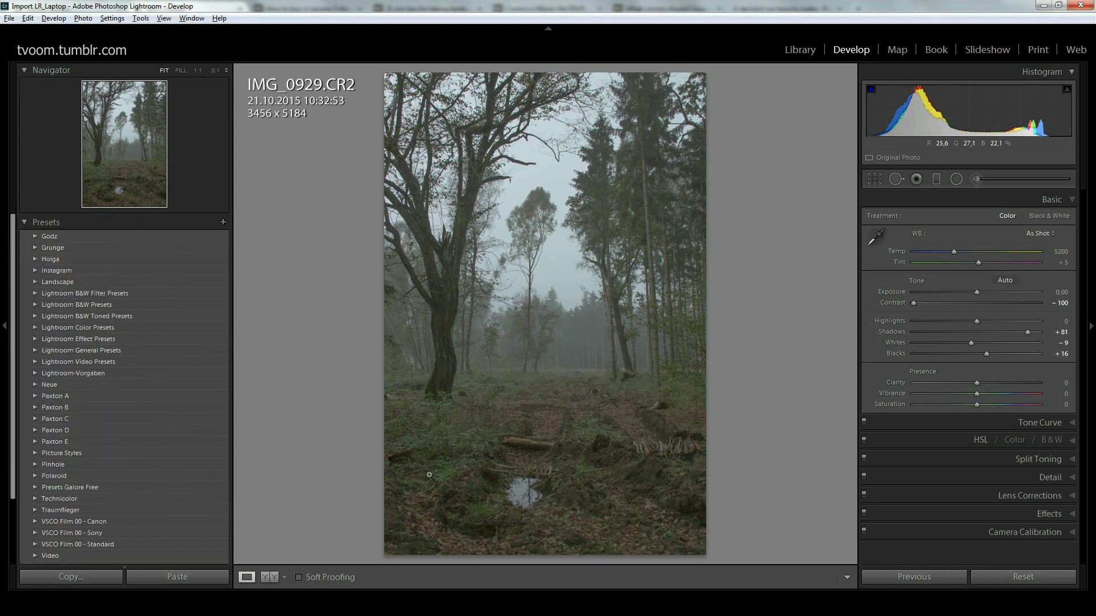
left_click(24, 222)
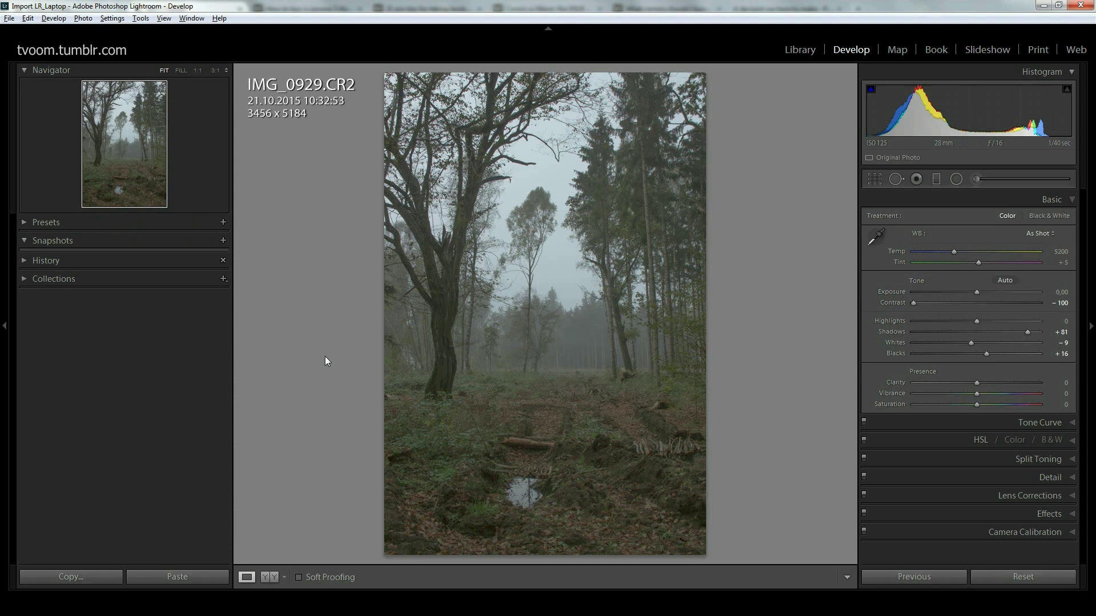
left_click(223, 240)
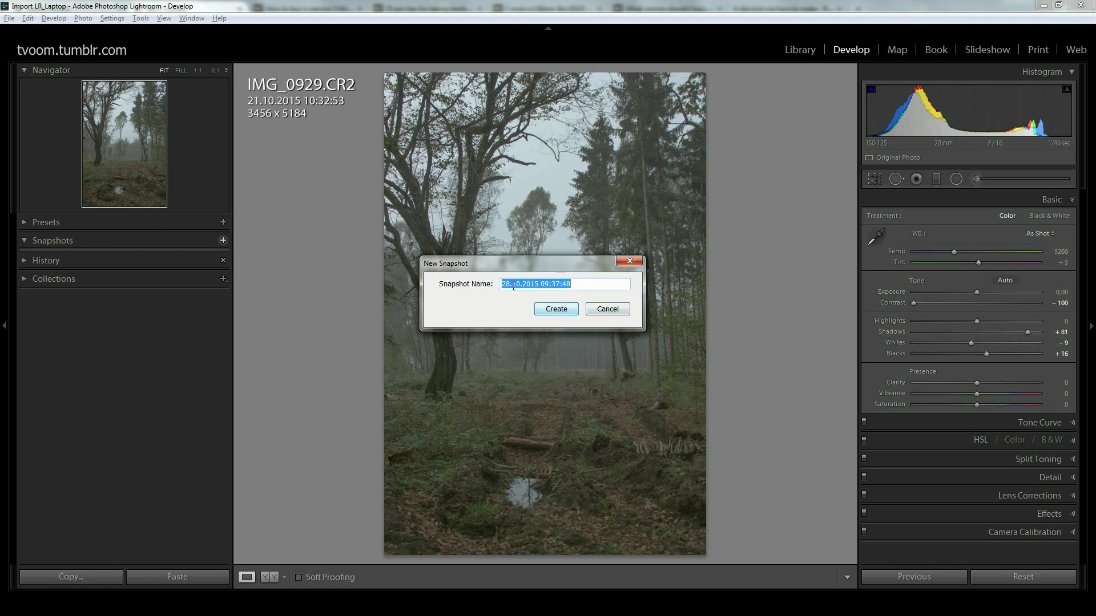
left_click(558, 313)
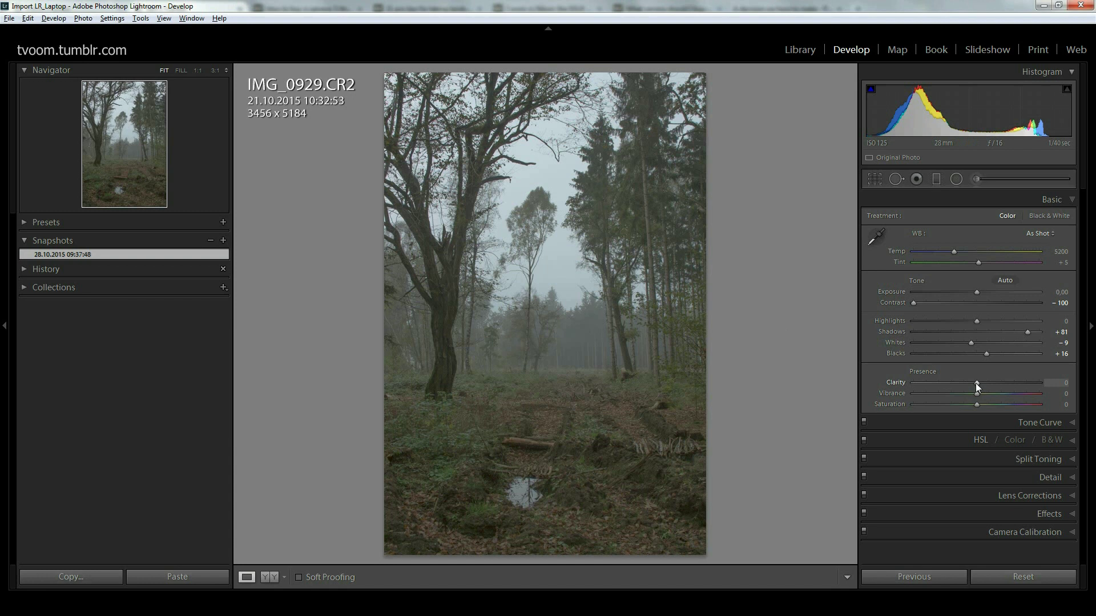
Drag the Presence Clarity slider down and fine-tune it to -22
left_click_drag(977, 386, 988, 386)
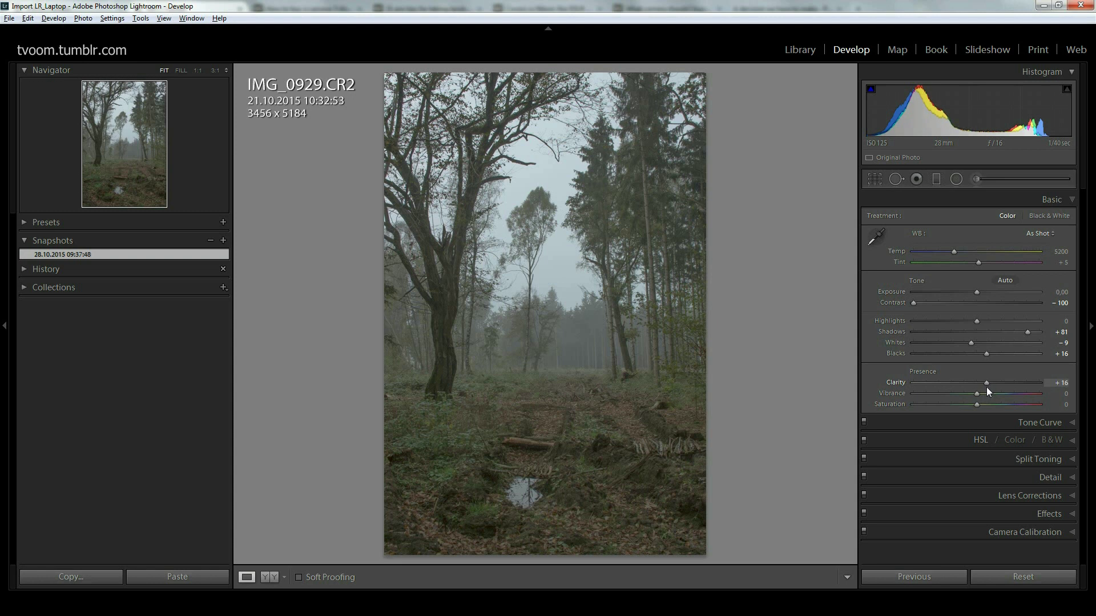
left_click_drag(986, 383, 963, 387)
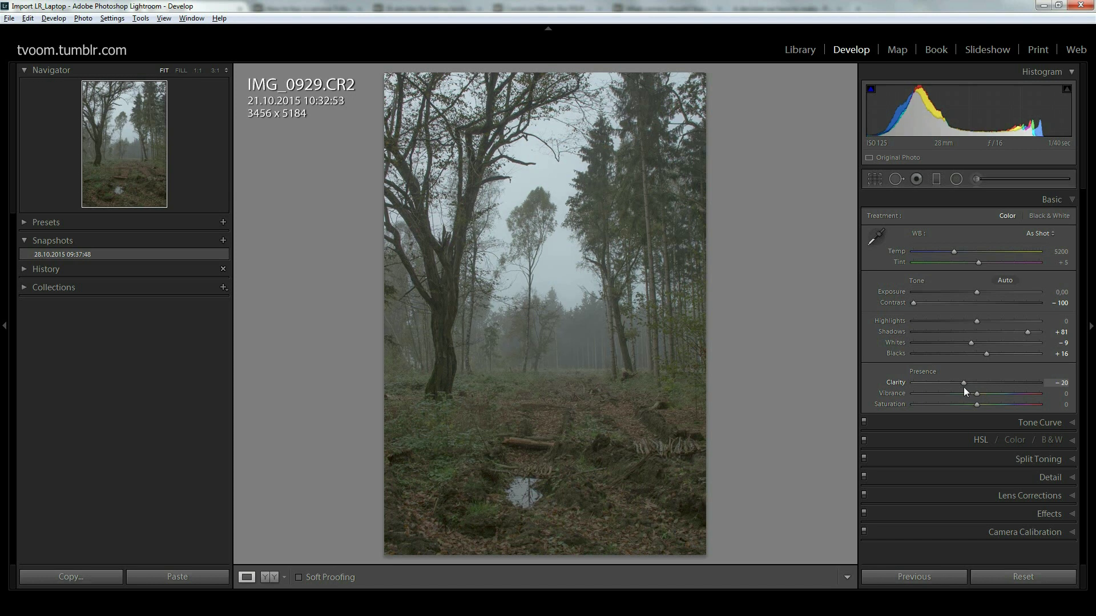
left_click_drag(962, 389, 964, 388)
left_click_drag(960, 386, 962, 387)
Select the Adjustment Brush and set its Clarity effect to 50
left_click(976, 180)
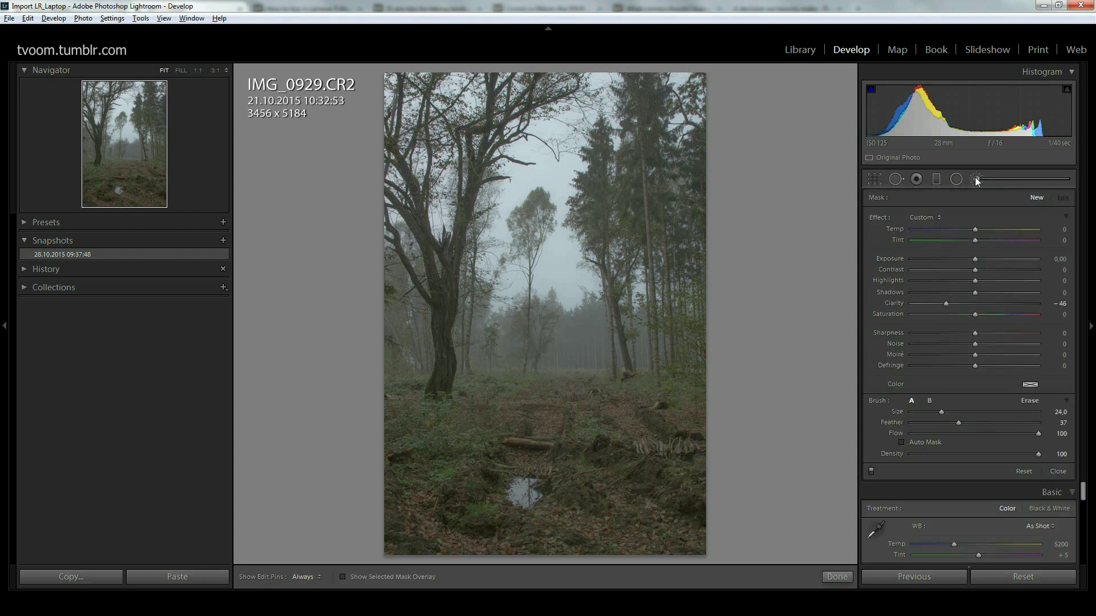
double_click(946, 305)
left_click_drag(1006, 304, 1005, 305)
left_click(1061, 303)
type("50")
key("Return")
Resize the brush to about size 5.0 with feather 37, toggling the edit-pin display
scroll(553, 436, "down", 5)
key("h")
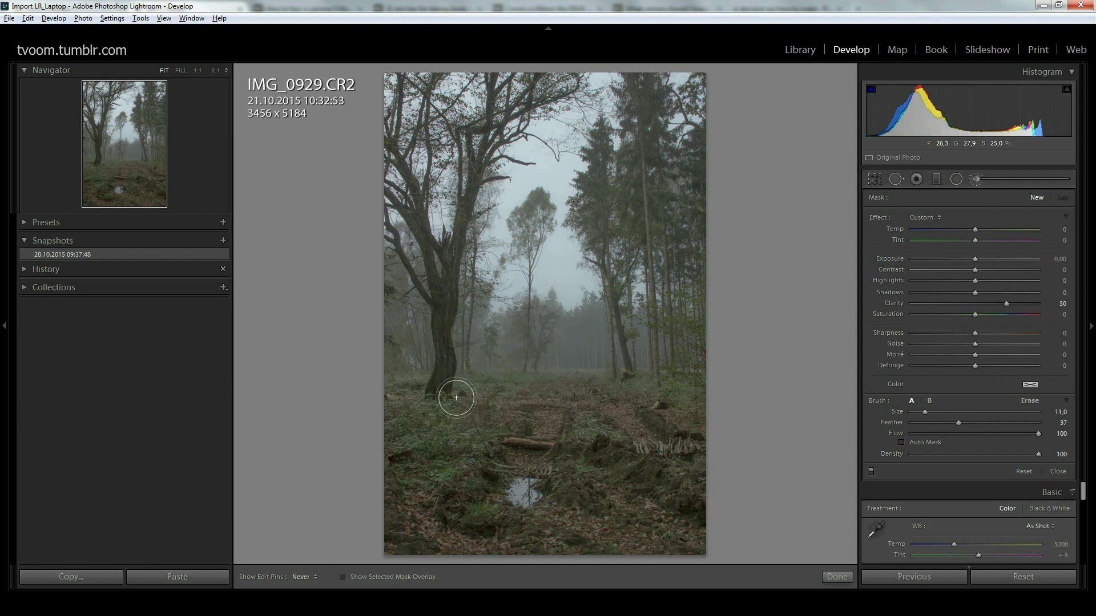
key("h")
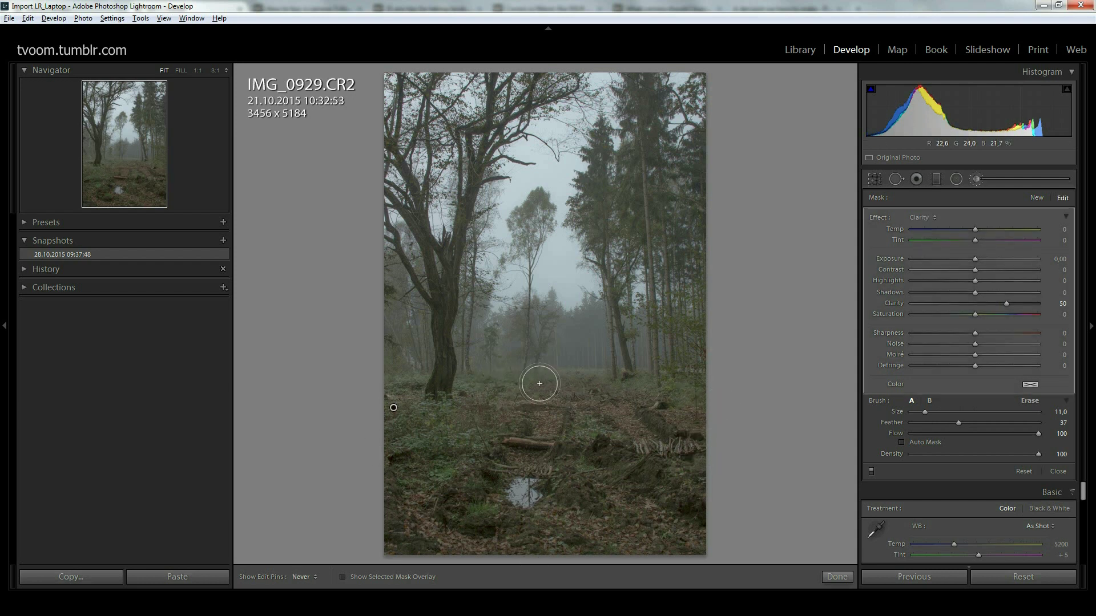
scroll(422, 368, "up", 5)
key("h")
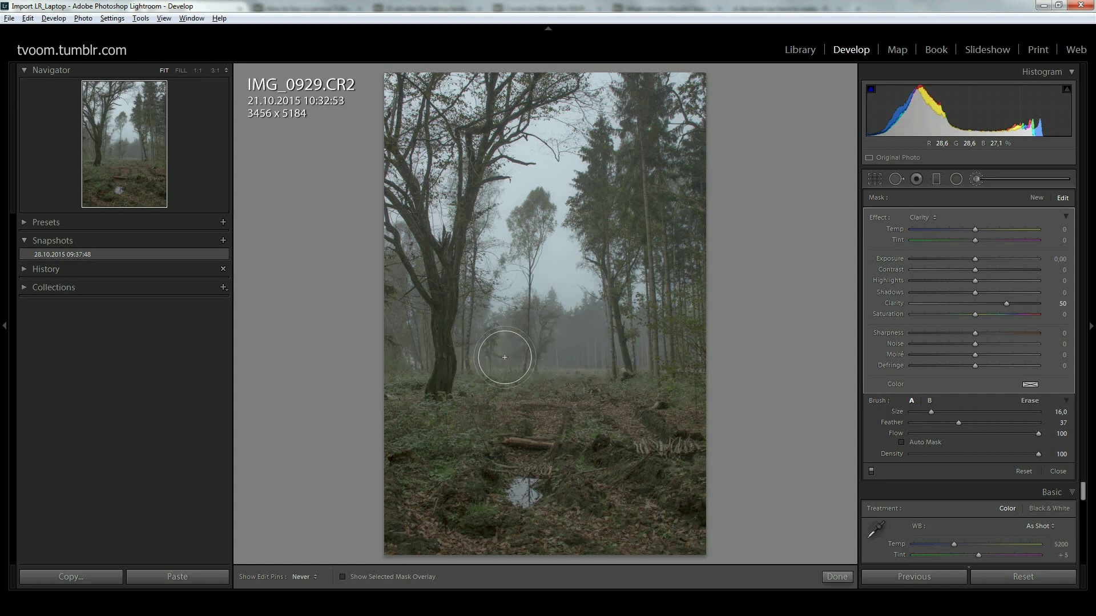
scroll(399, 262, "down", 10)
key("h")
scroll(402, 214, "down", 3)
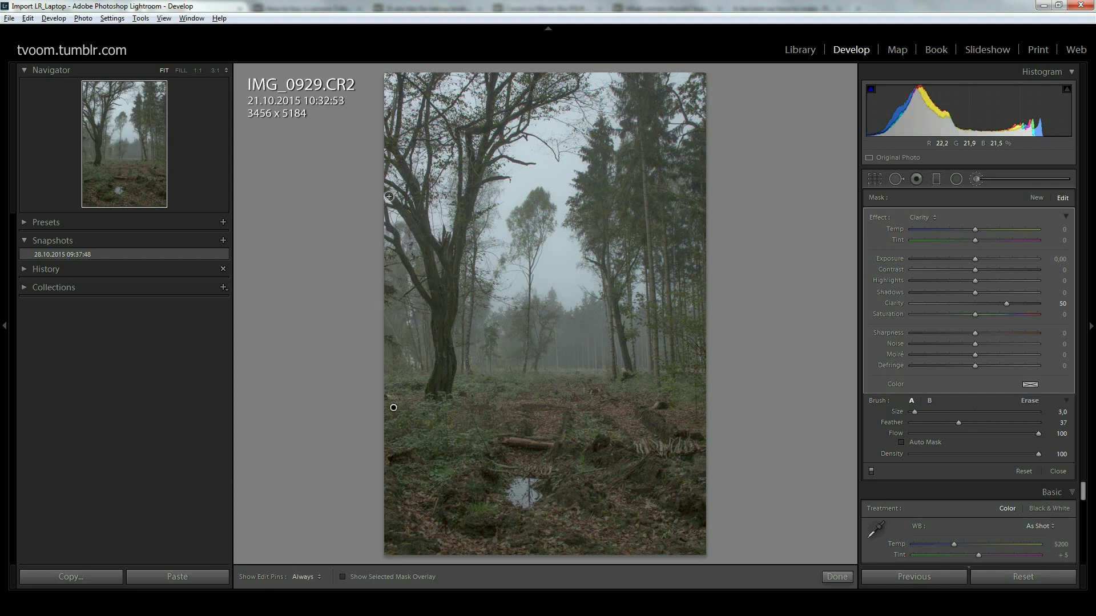
key("h")
key("h")
key("bracketright")
key("h")
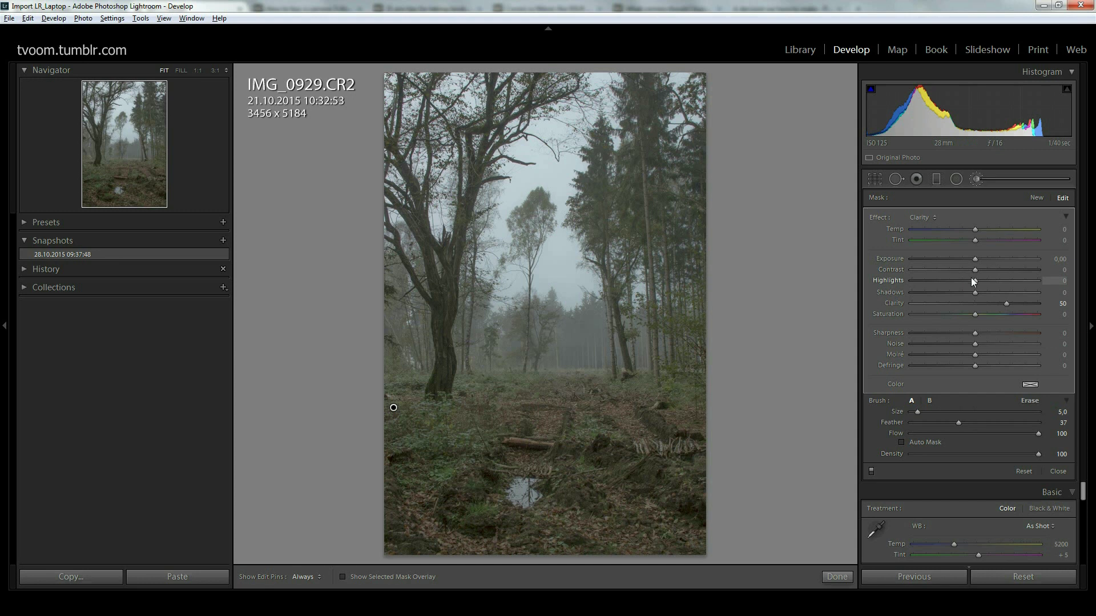
Give the brush adjustment Contrast +11 and enlarge the brush to size 8.0
left_click_drag(975, 269, 1009, 274)
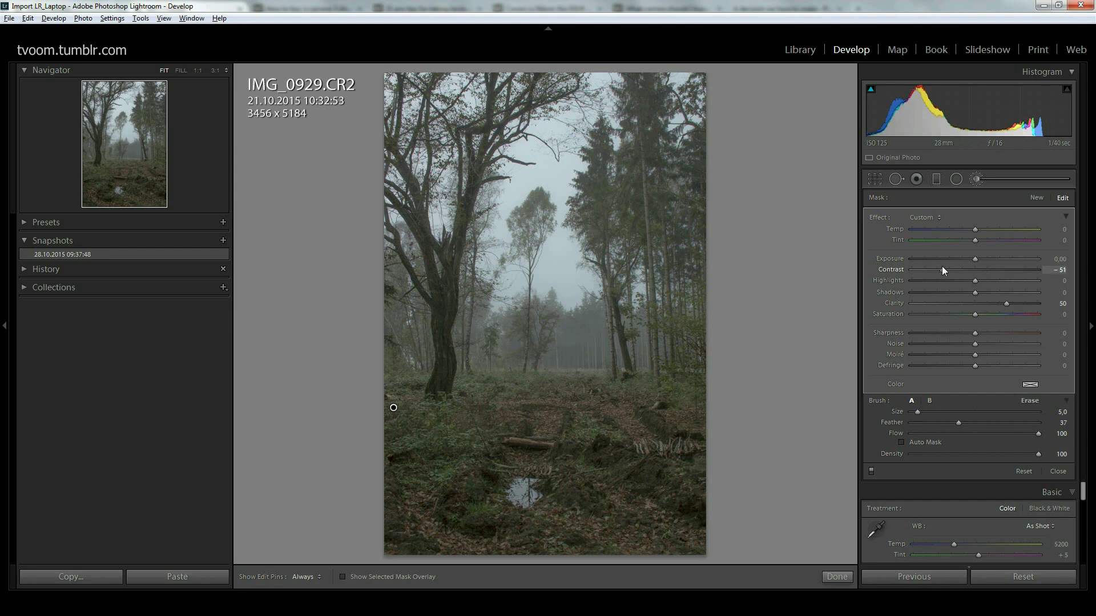
left_click_drag(940, 267, 898, 268)
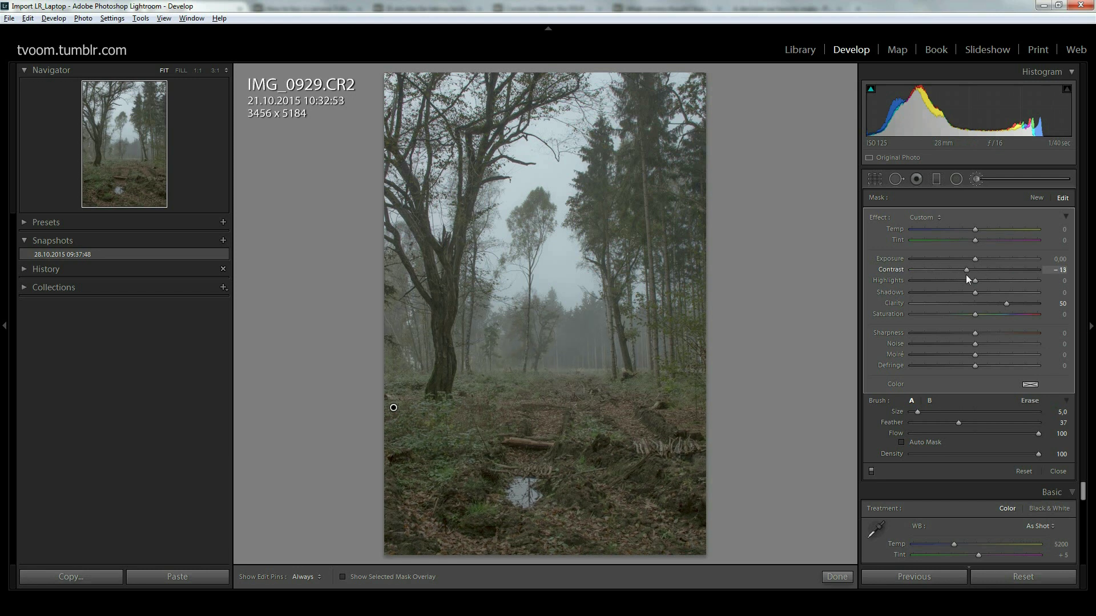
scroll(981, 278, "down", 1)
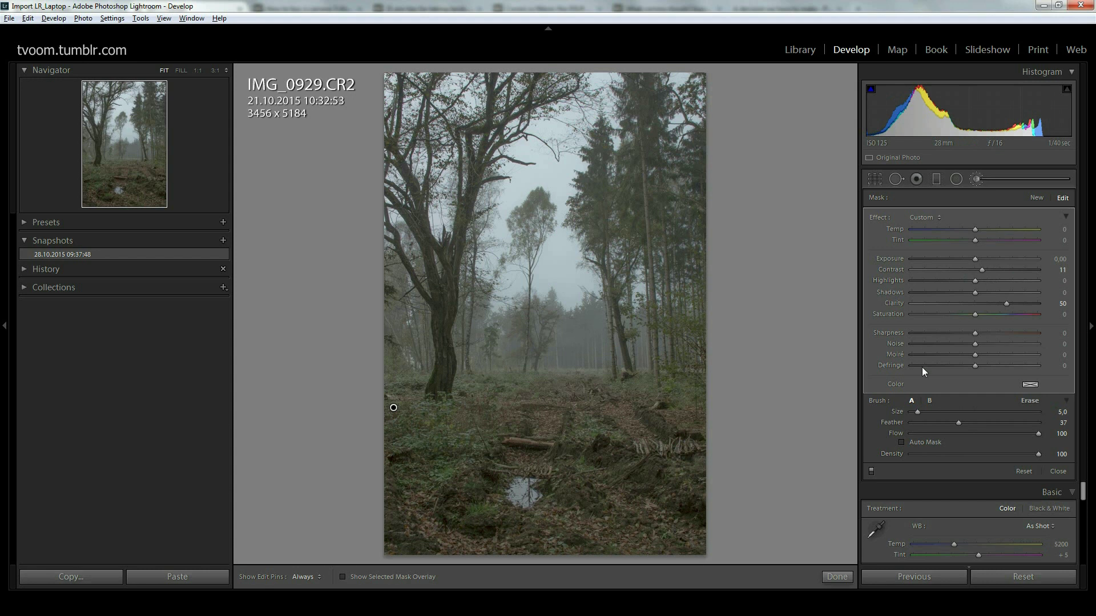
scroll(651, 97, "up", 3)
Enlarge the Clarity +50, Contrast +11 brush to size 11.0, toggling edit pins to judge the result
key("h")
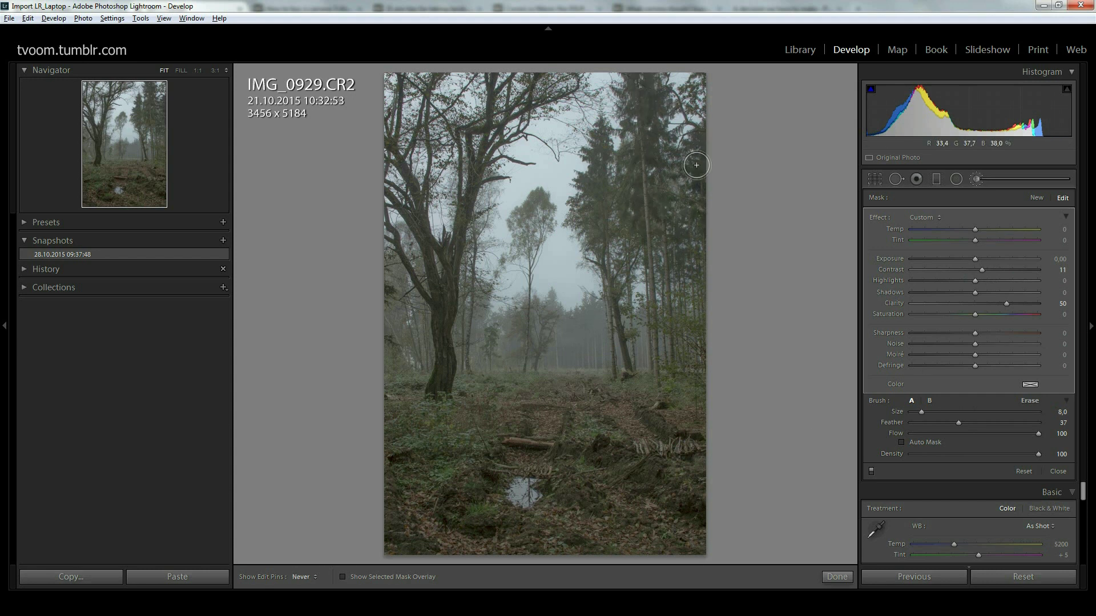
key("h")
scroll(440, 376, "down", 1)
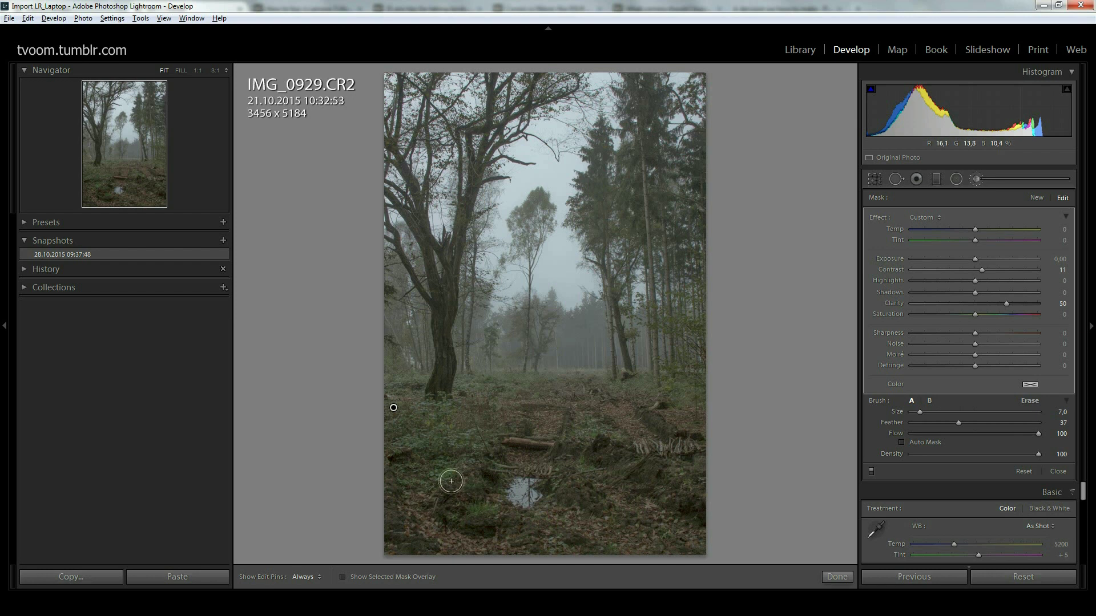
scroll(495, 411, "up", 4)
key("h")
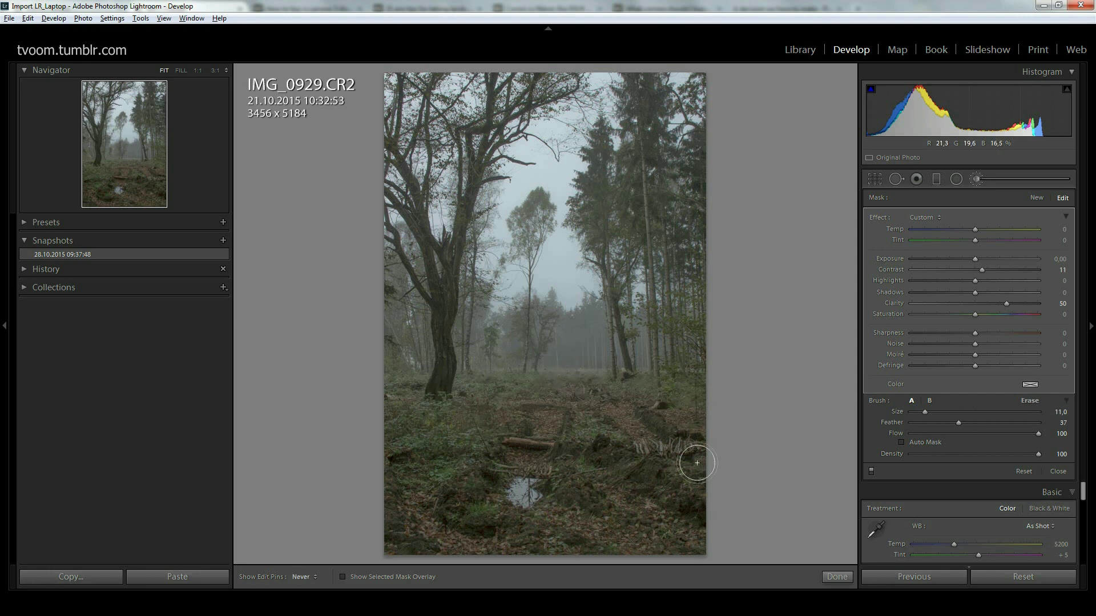
key("h")
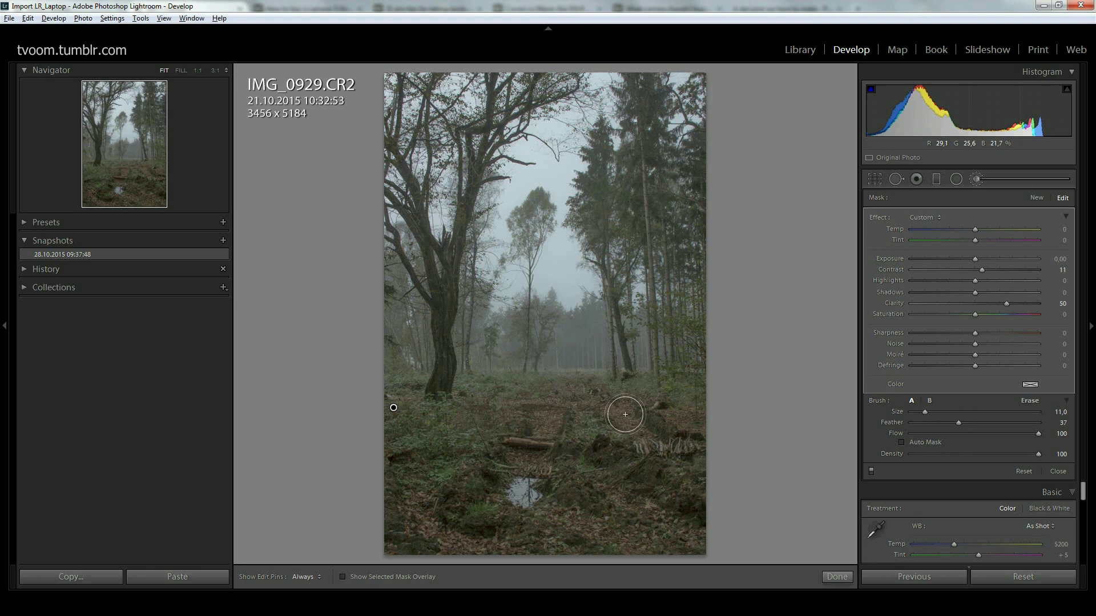
Close the first brush and start a new brush adjustment with Clarity 89
left_click(827, 574)
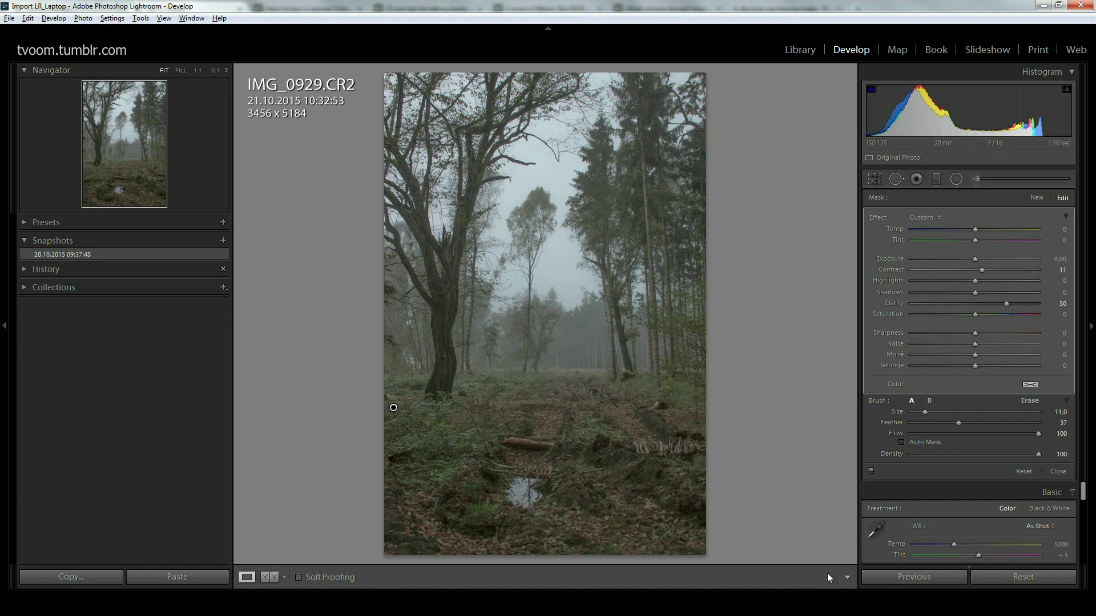
left_click(975, 180)
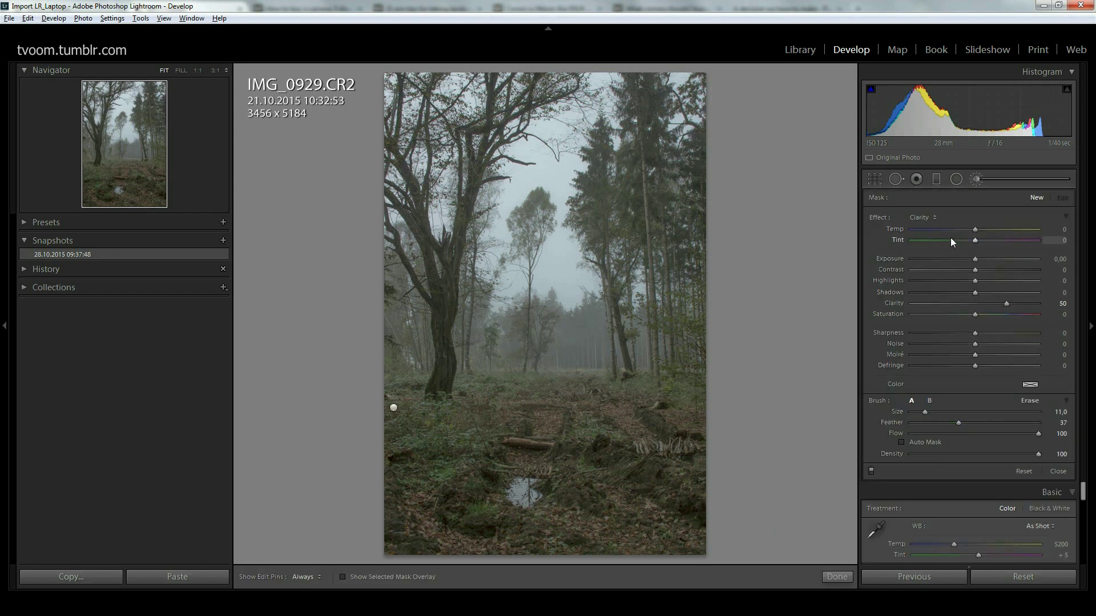
scroll(612, 379, "up", 1)
left_click_drag(1006, 303, 1030, 304)
Paint the Clarity 89 brush at size 15.0 over the trunks, trees and forest floor
key("h")
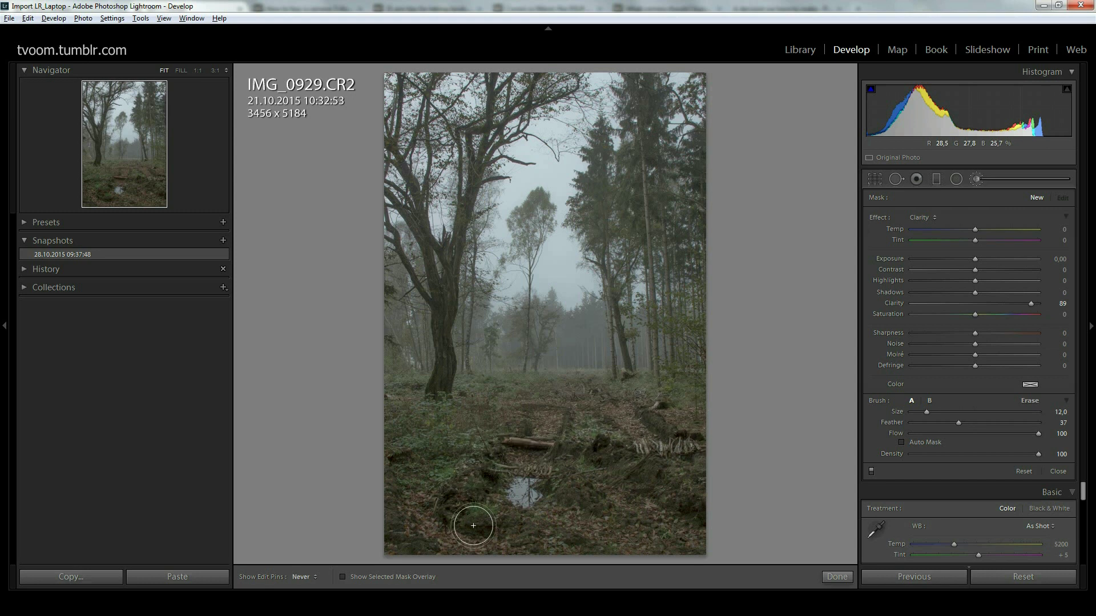
key("h")
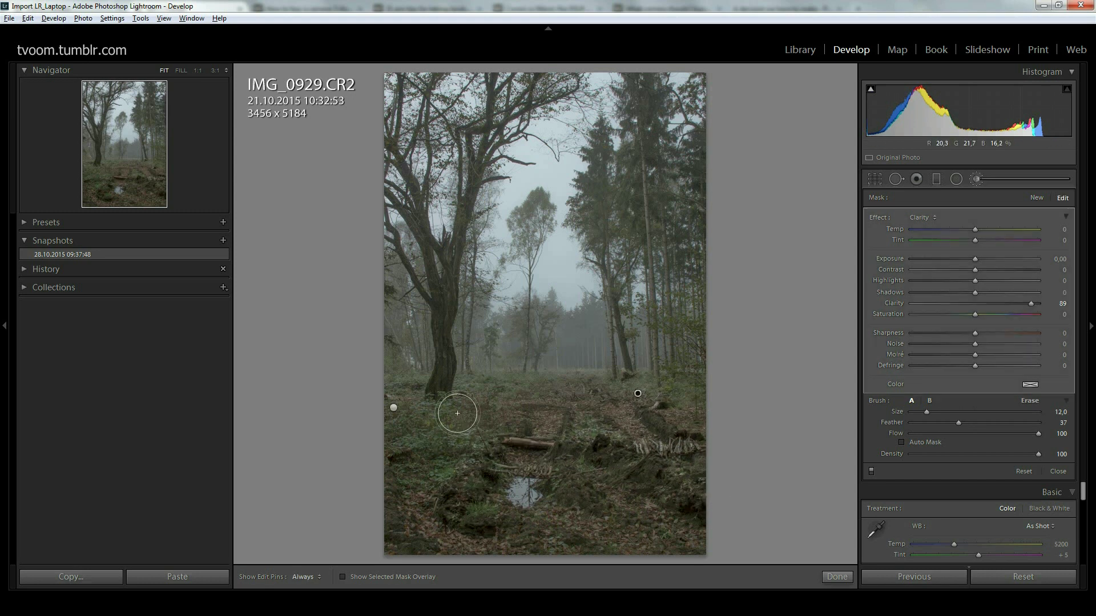
key("h")
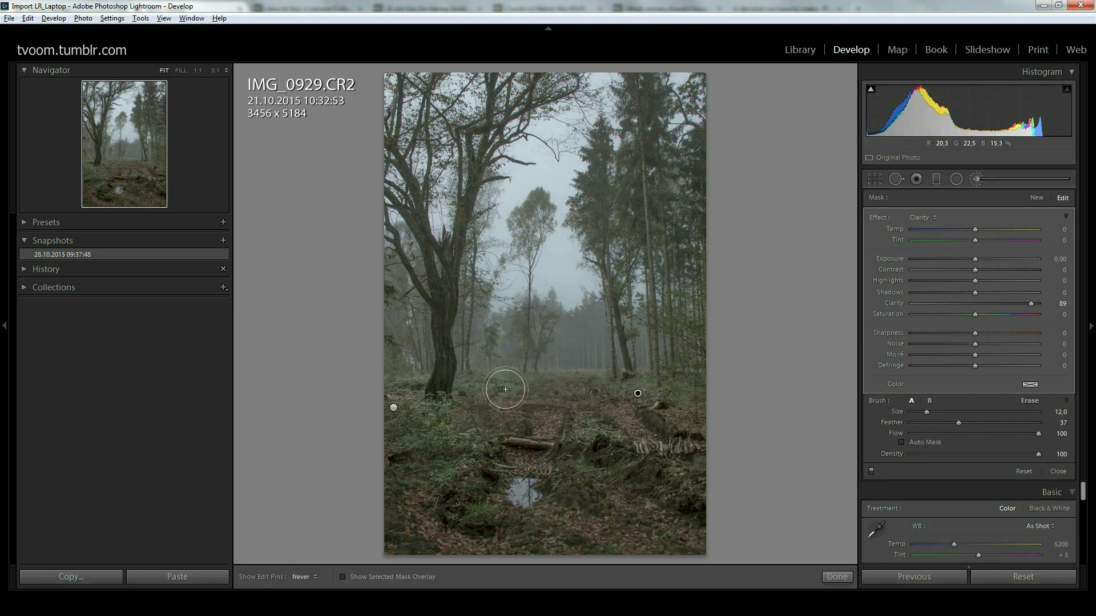
key("h")
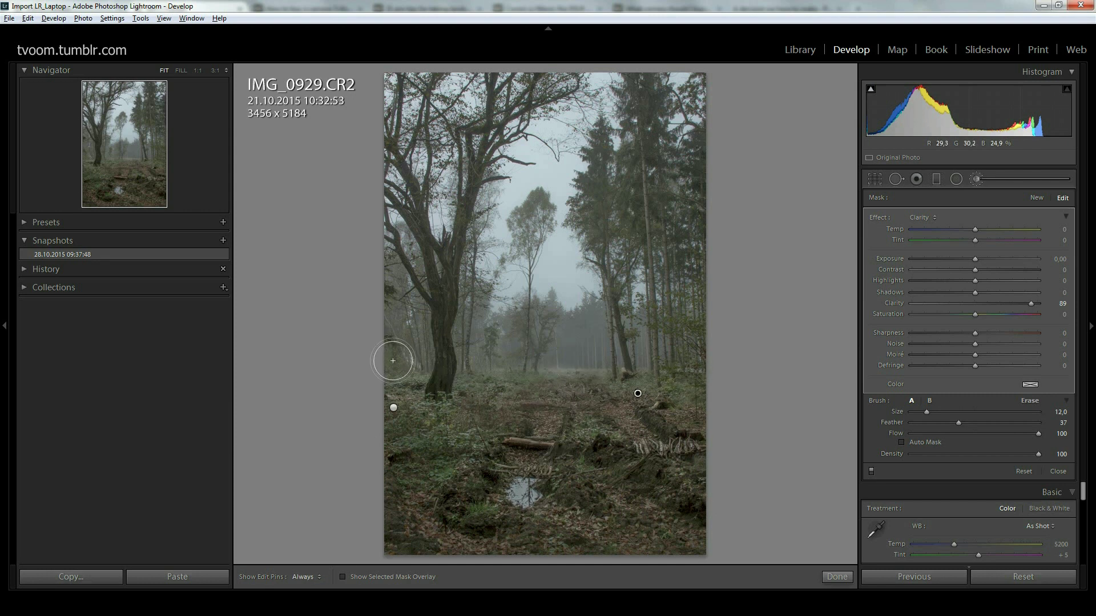
key("h")
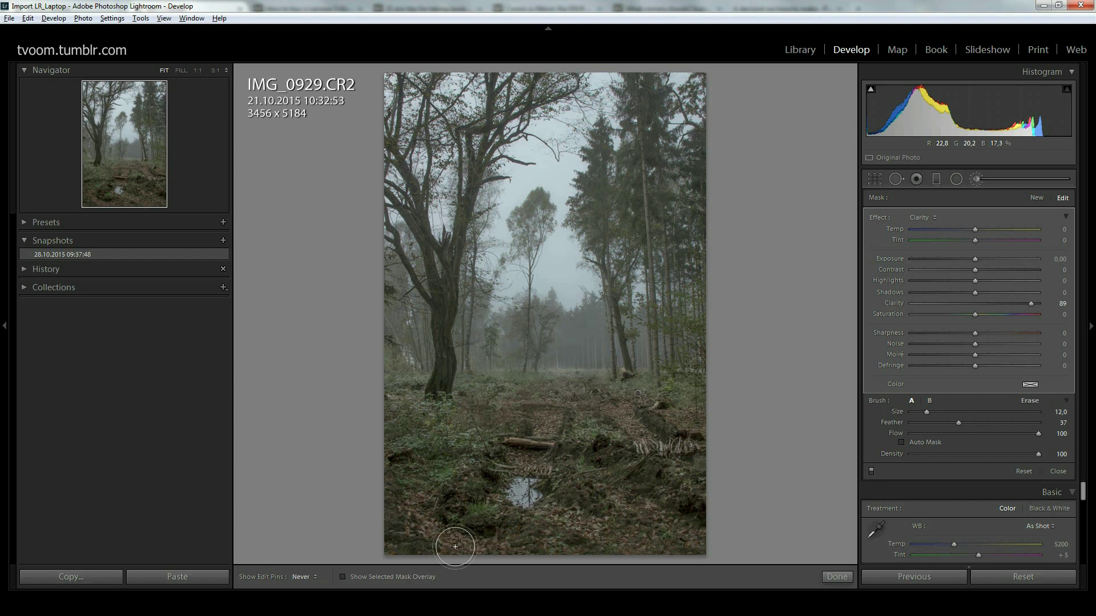
key("h")
scroll(677, 215, "up", 2)
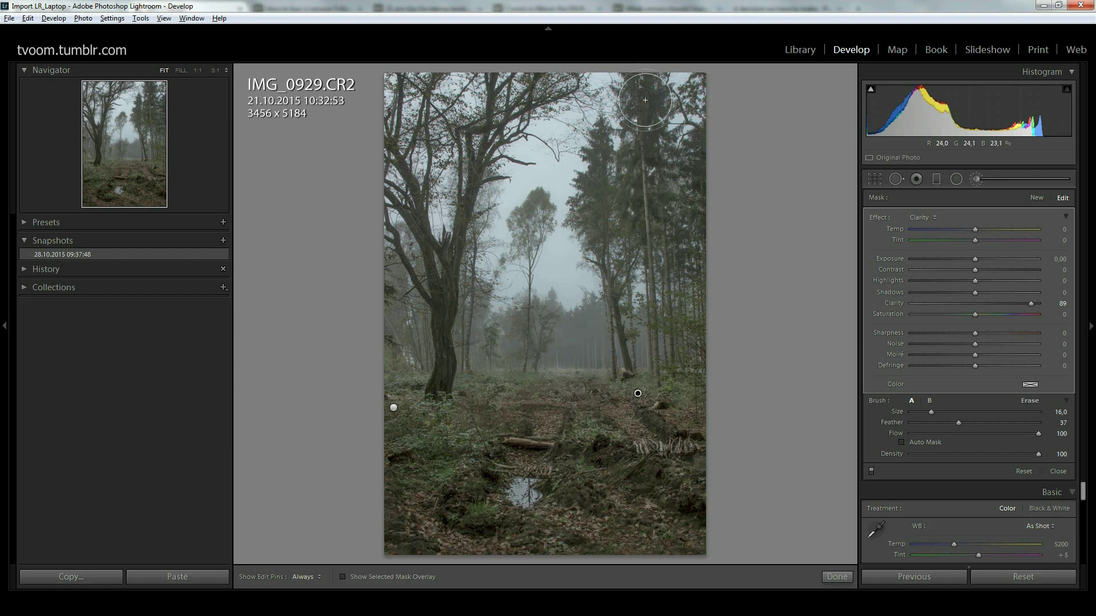
scroll(447, 294, "down", 3)
key("h")
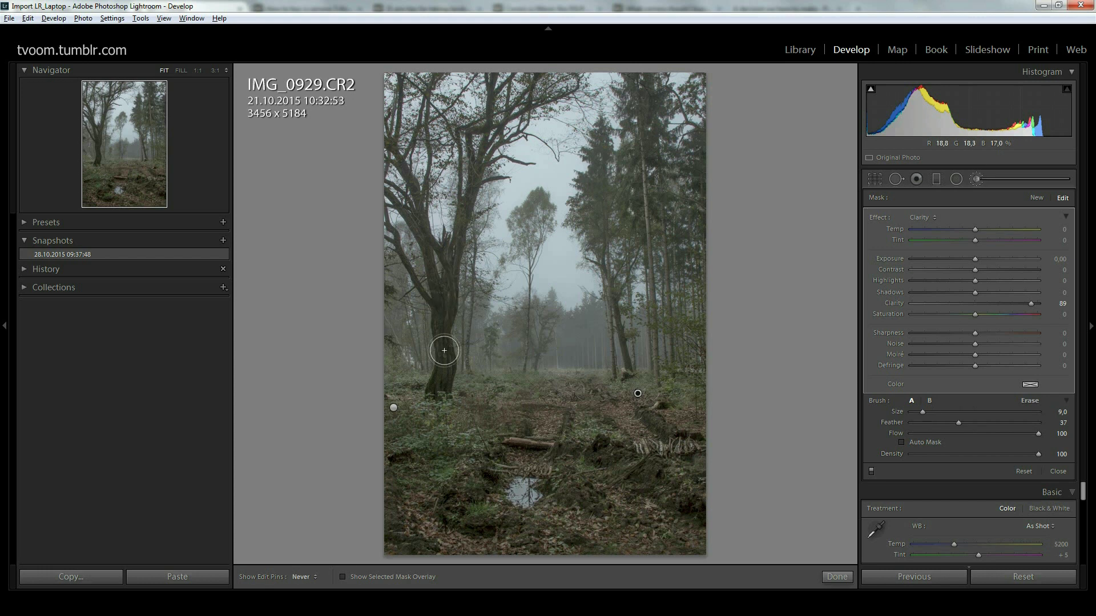
key("h")
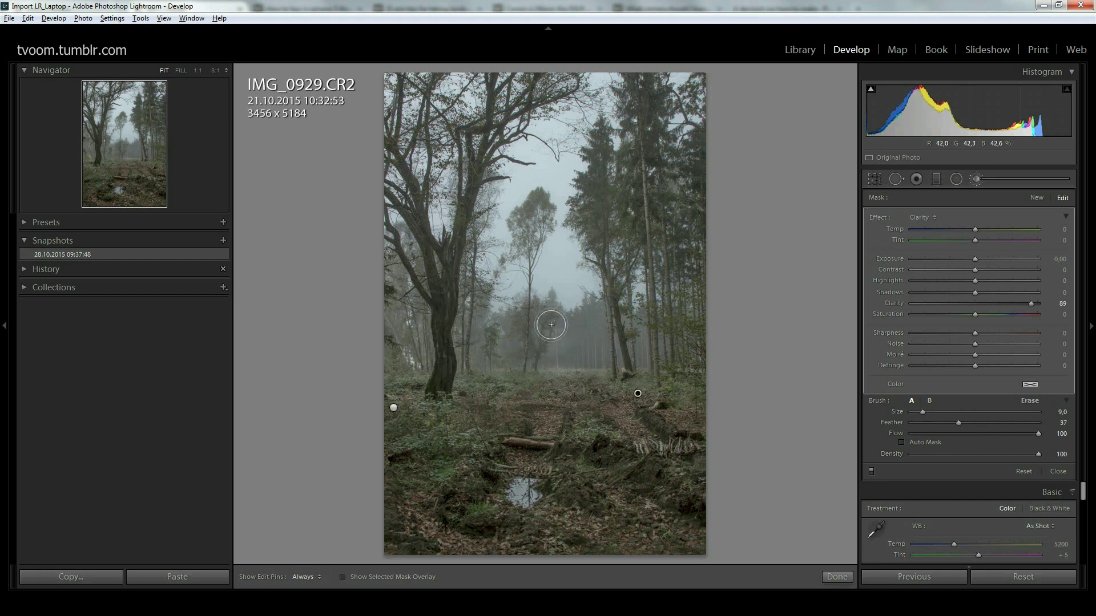
key("h")
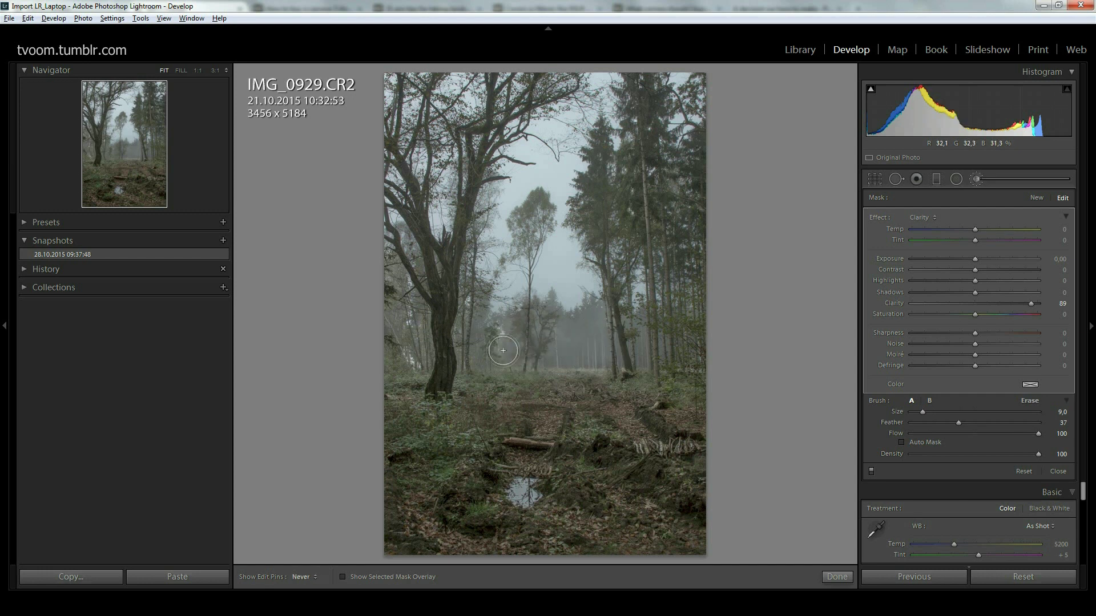
key("h")
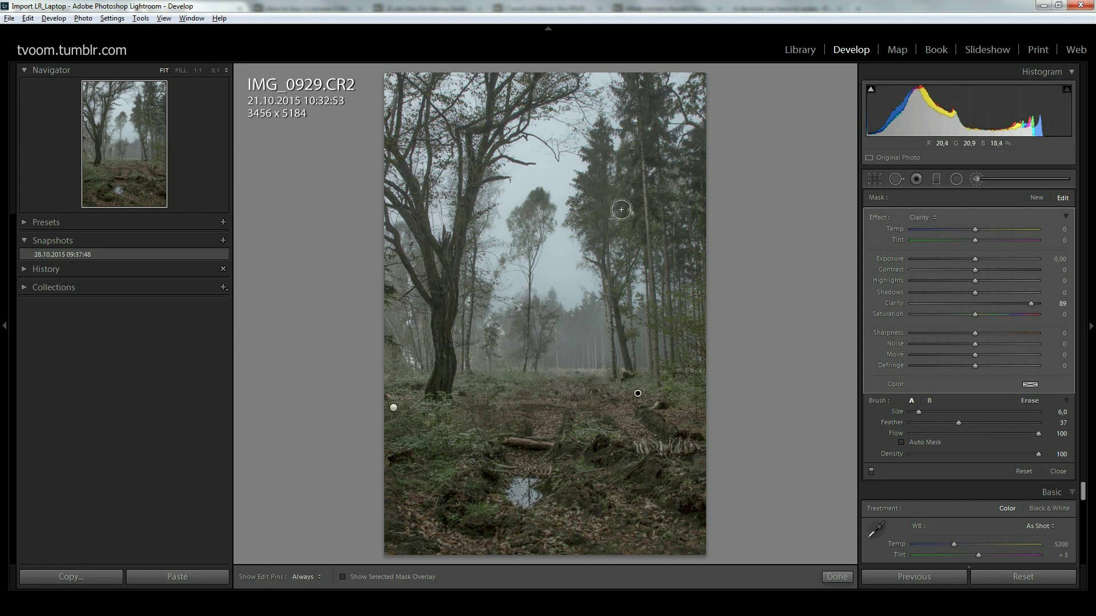
key("h")
key("h")
key("h")
key("h")
key("h")
key("h")
key("h")
key("h")
key("h")
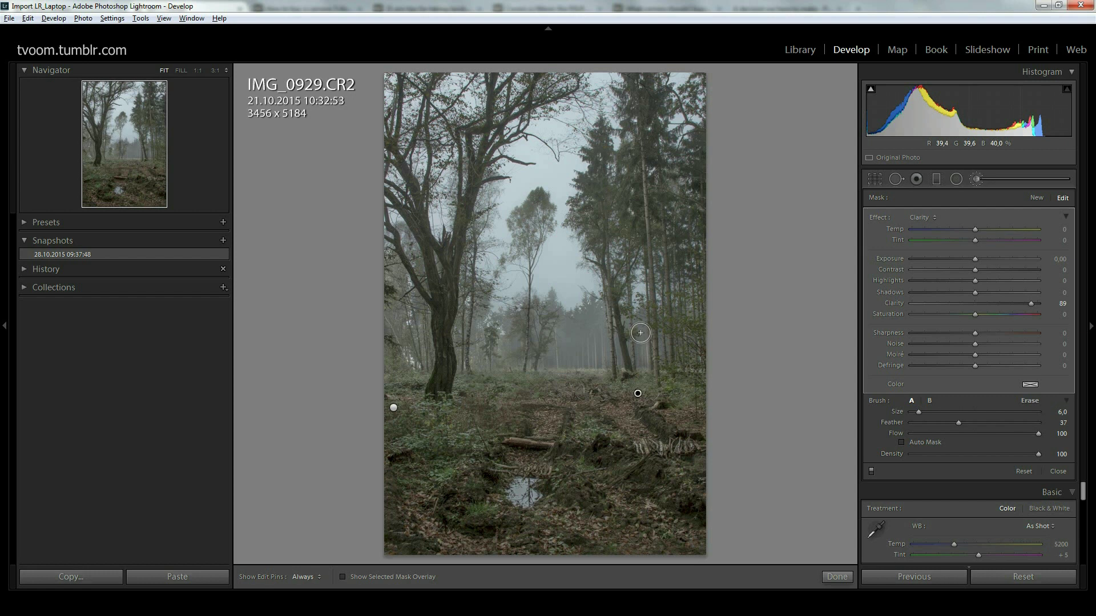
Paint the Clarity 89 mask into the misty distant trees
key("h")
scroll(610, 327, "up", 4)
left_click_drag(585, 341, 612, 298)
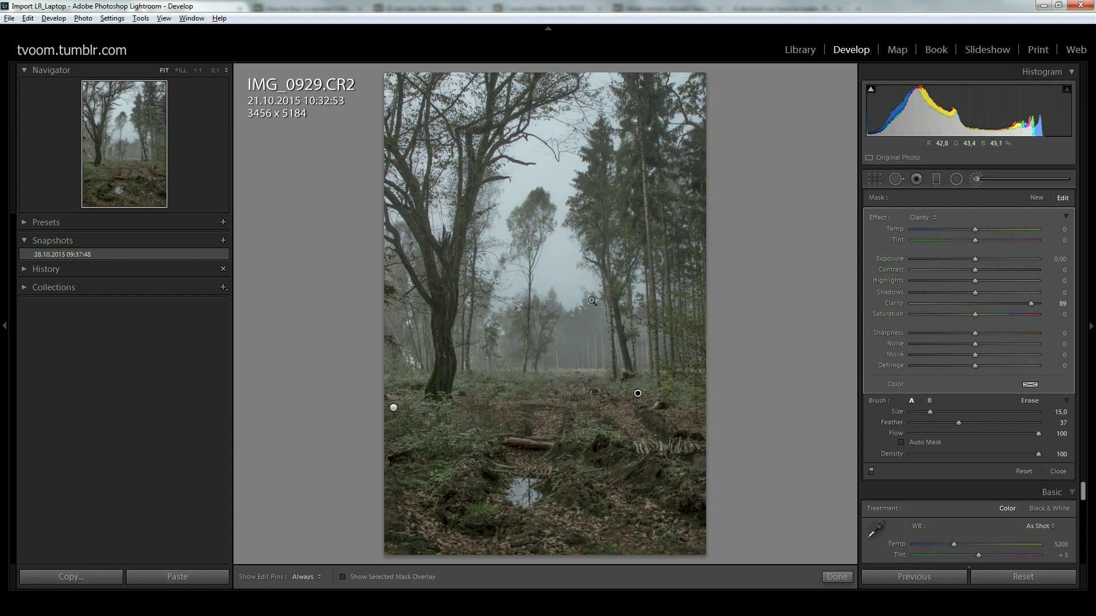
At 1:1 with the red mask overlay shown, erase the mask's spill into the sky above the treetops
left_click(592, 301)
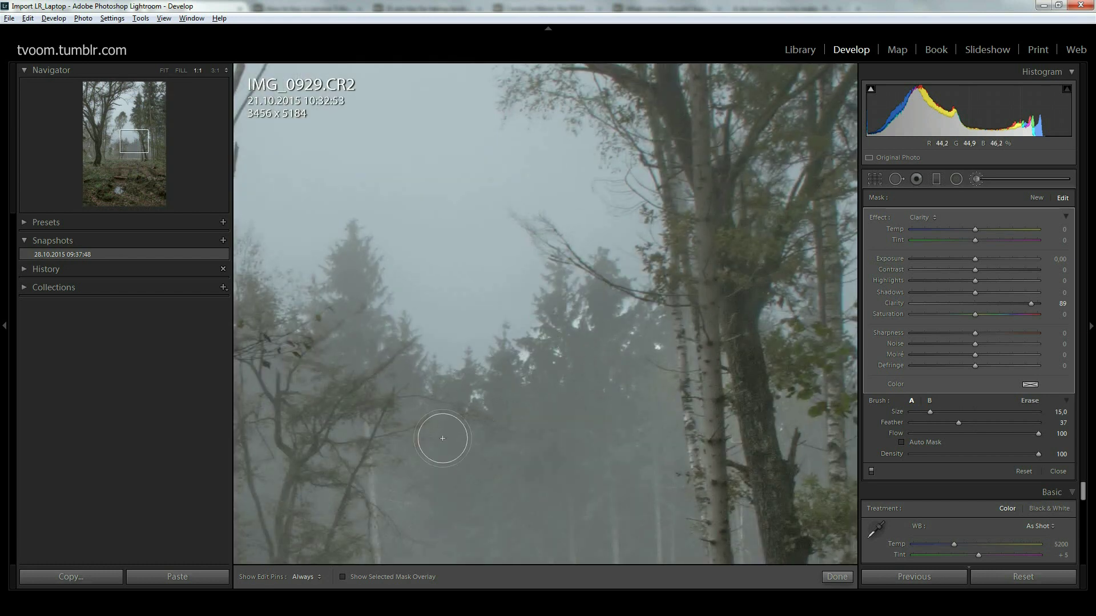
left_click(343, 577)
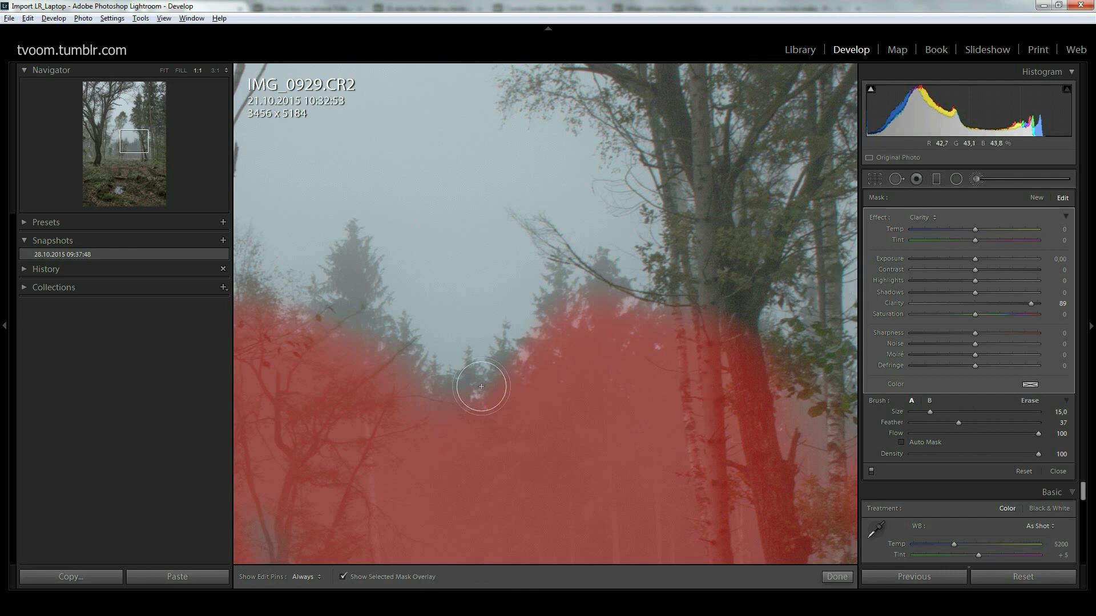
key("alt")
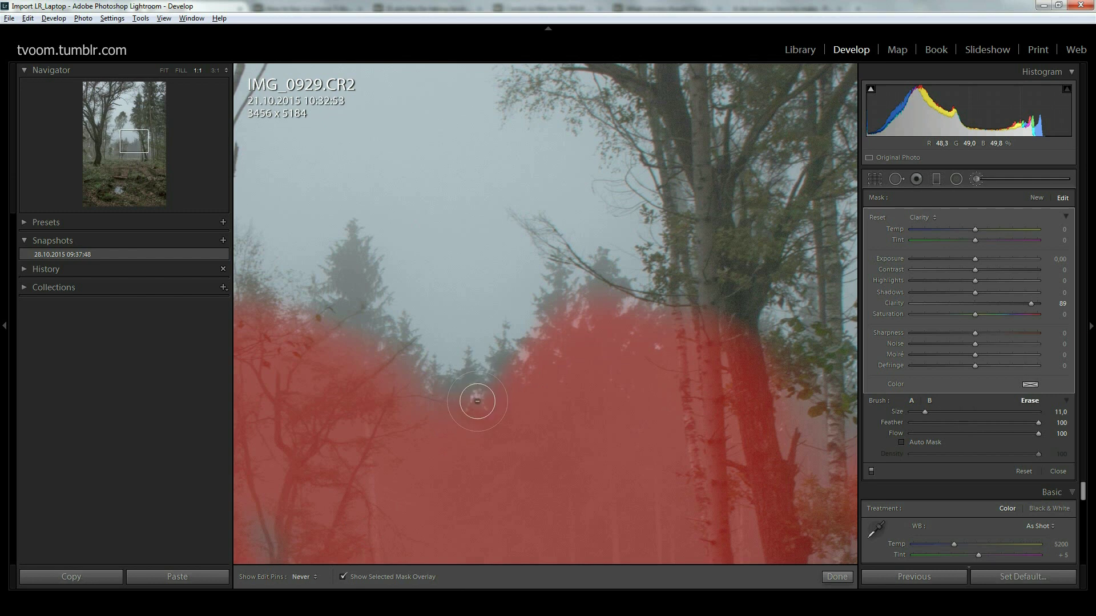
mouse_move(471, 409)
left_mouse_down()
mouse_move(534, 353)
mouse_move(518, 367)
mouse_move(558, 311)
mouse_move(607, 285)
left_mouse_up()
left_click(604, 412)
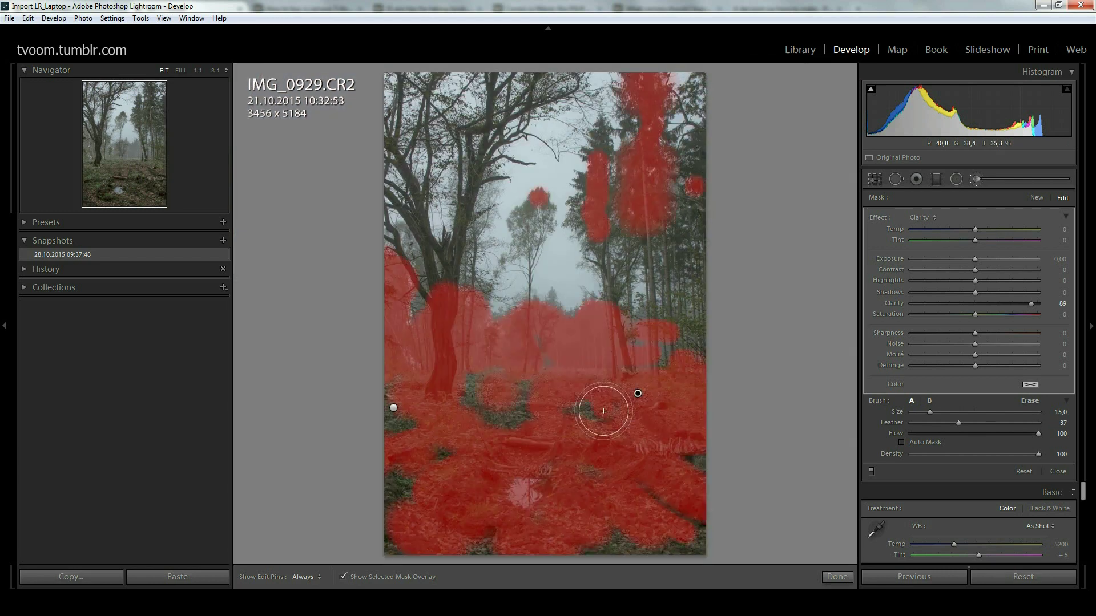
Select the first brush adjustment and clean up its mask around the treetops at 1:1
left_click(394, 409)
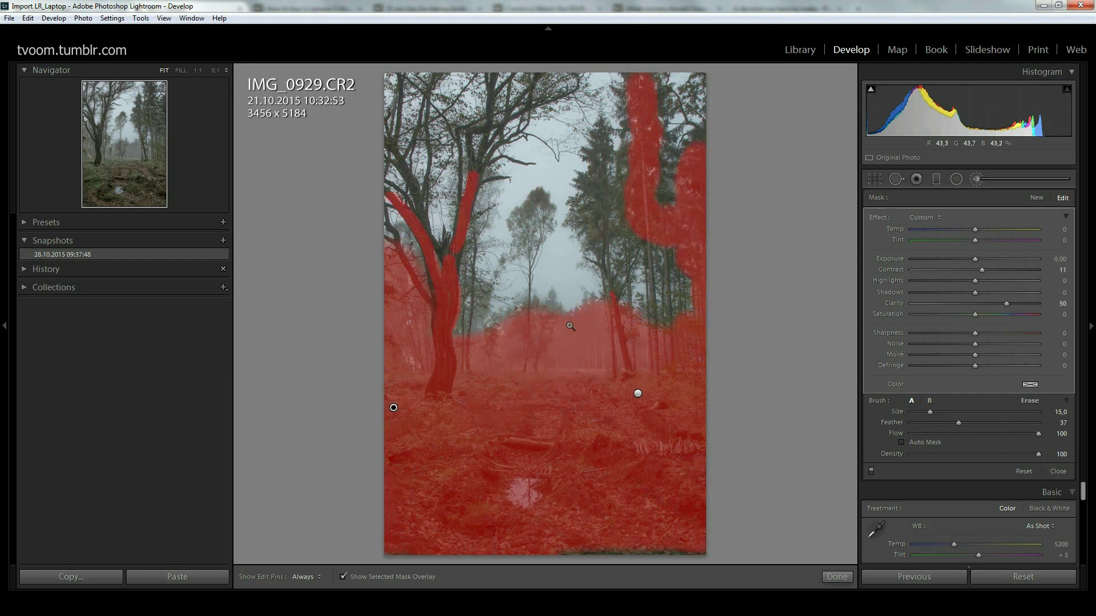
key("z")
key("h")
left_click_drag(578, 311, 540, 348)
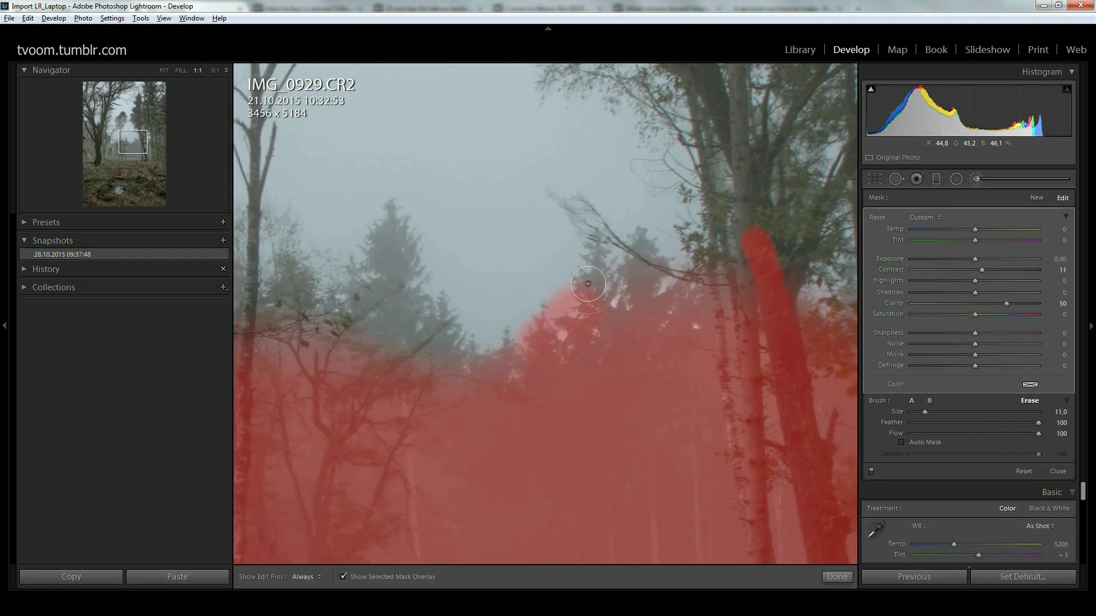
mouse_move(531, 343)
left_mouse_down()
mouse_move(548, 327)
mouse_move(507, 368)
mouse_move(505, 384)
mouse_move(593, 307)
mouse_move(657, 304)
mouse_move(704, 318)
left_mouse_up()
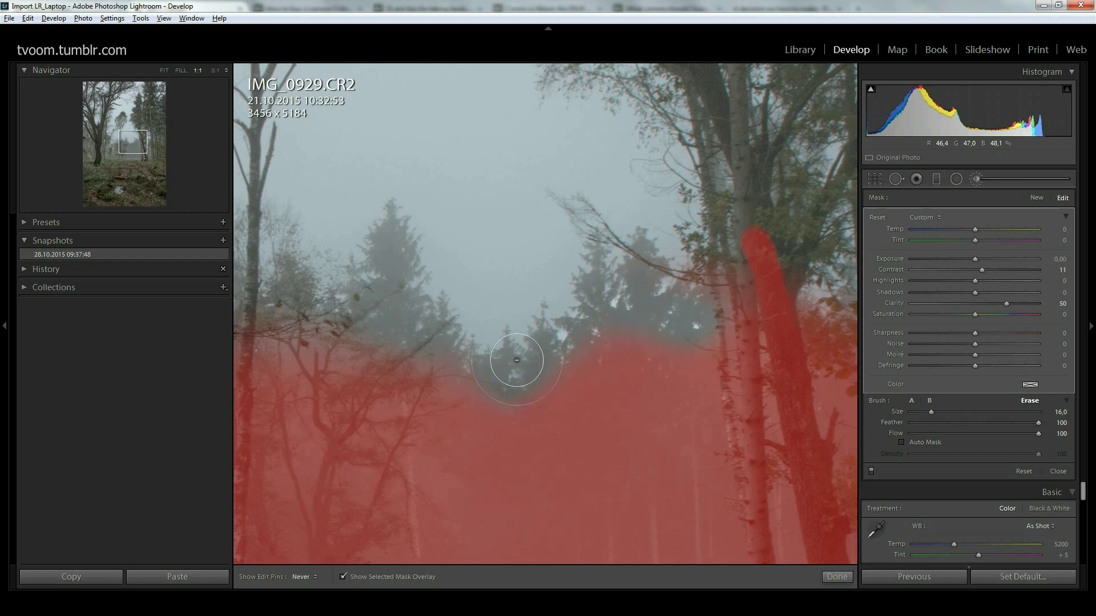
key("alt")
left_click(679, 308)
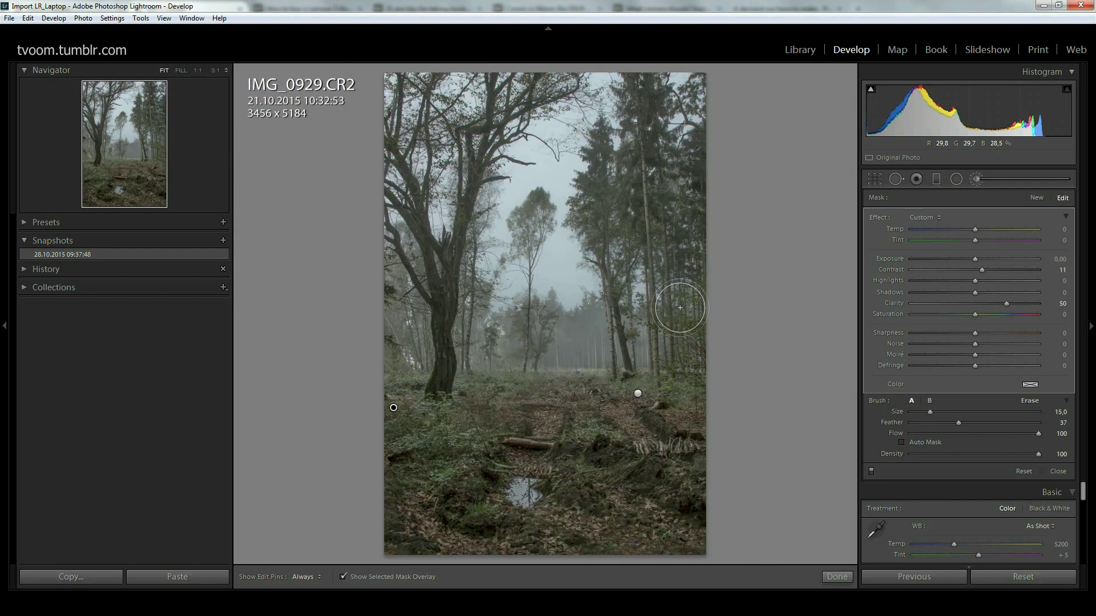
Erase the Clarity 89 mask from the misty tree tops near the photo's centre
left_click(637, 395)
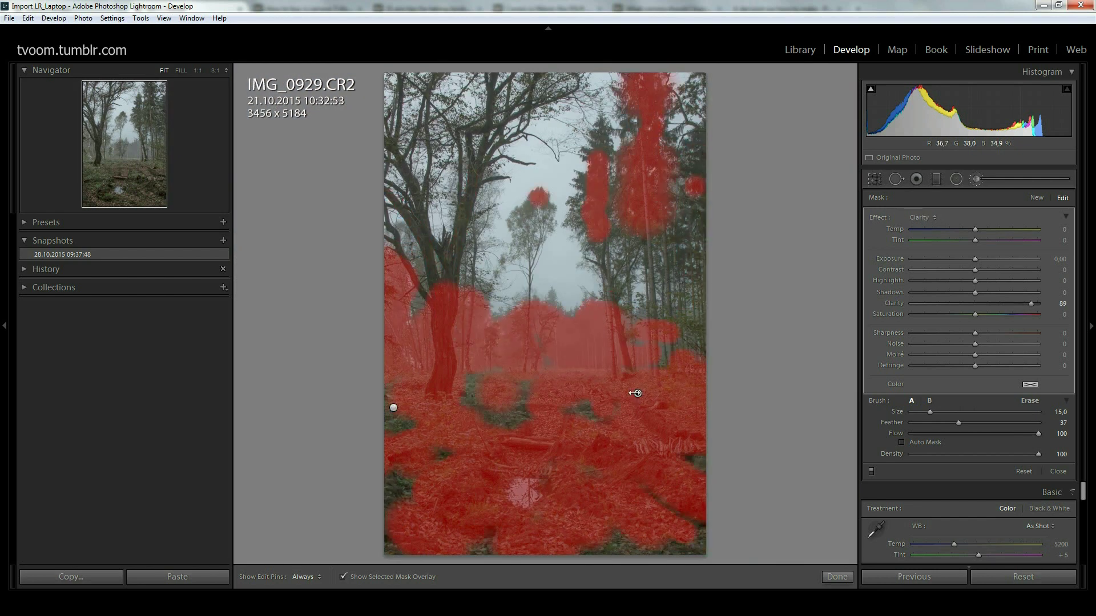
left_click(582, 306)
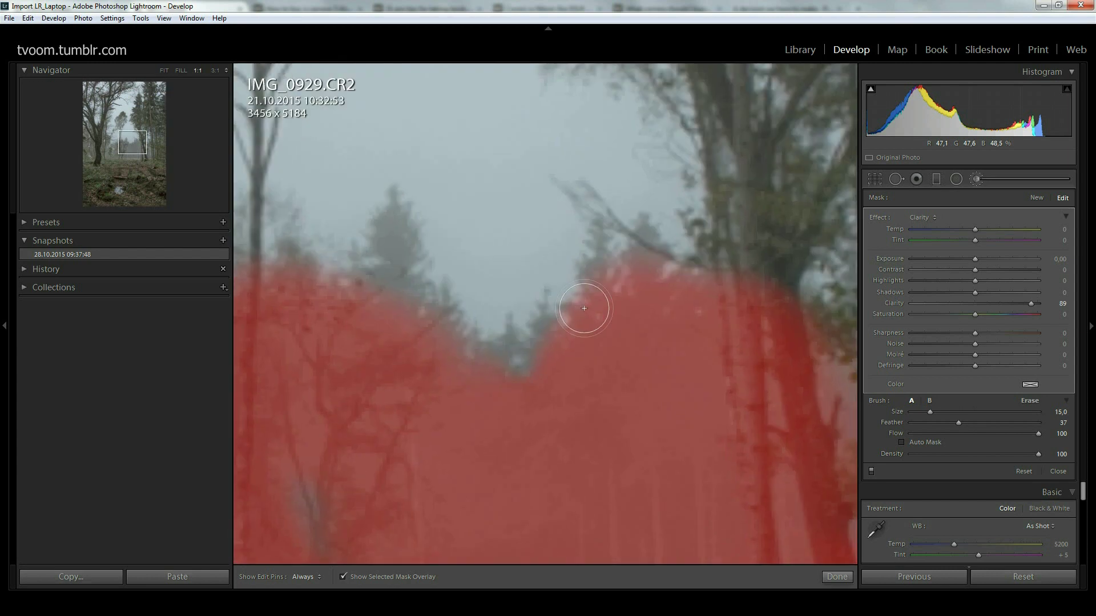
key("h")
key("alt")
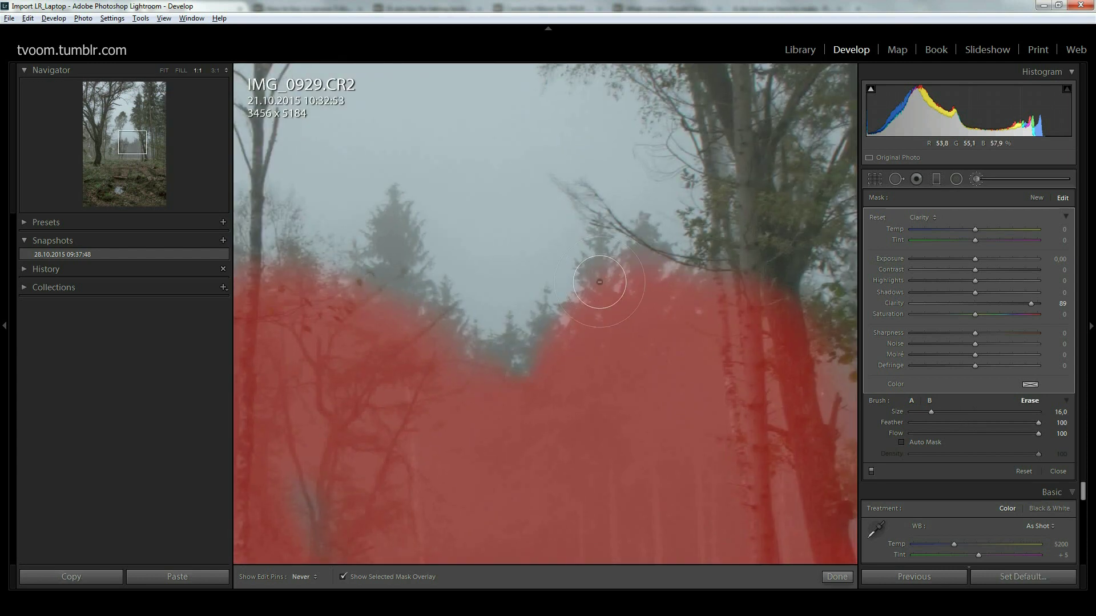
mouse_move(621, 269)
left_mouse_down()
mouse_move(524, 342)
mouse_move(665, 272)
mouse_move(700, 277)
mouse_move(663, 302)
mouse_move(703, 305)
mouse_move(610, 296)
mouse_move(511, 351)
mouse_move(685, 280)
mouse_move(717, 296)
mouse_move(686, 318)
left_mouse_up()
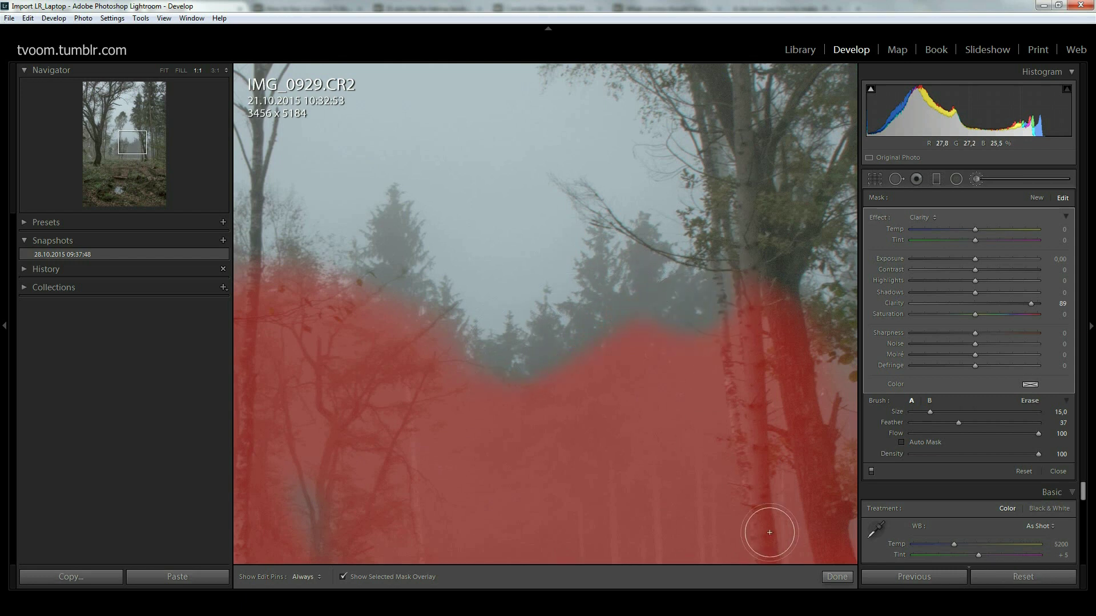
Close the brush, compare the trees at 1:1 and Fit, then reopen the Adjustment Brush
key("k")
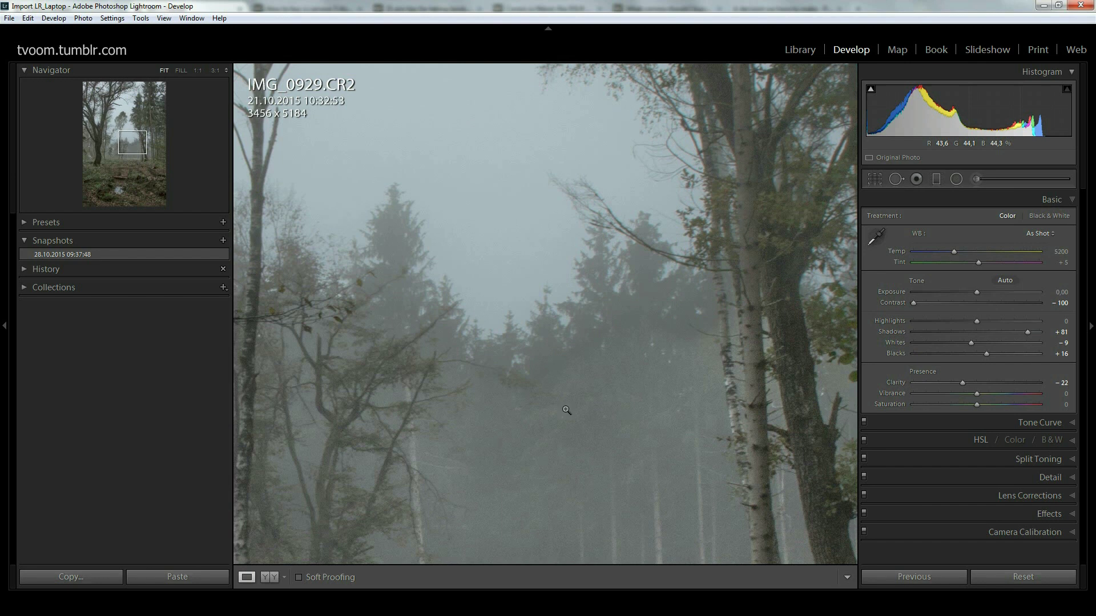
left_click(566, 410)
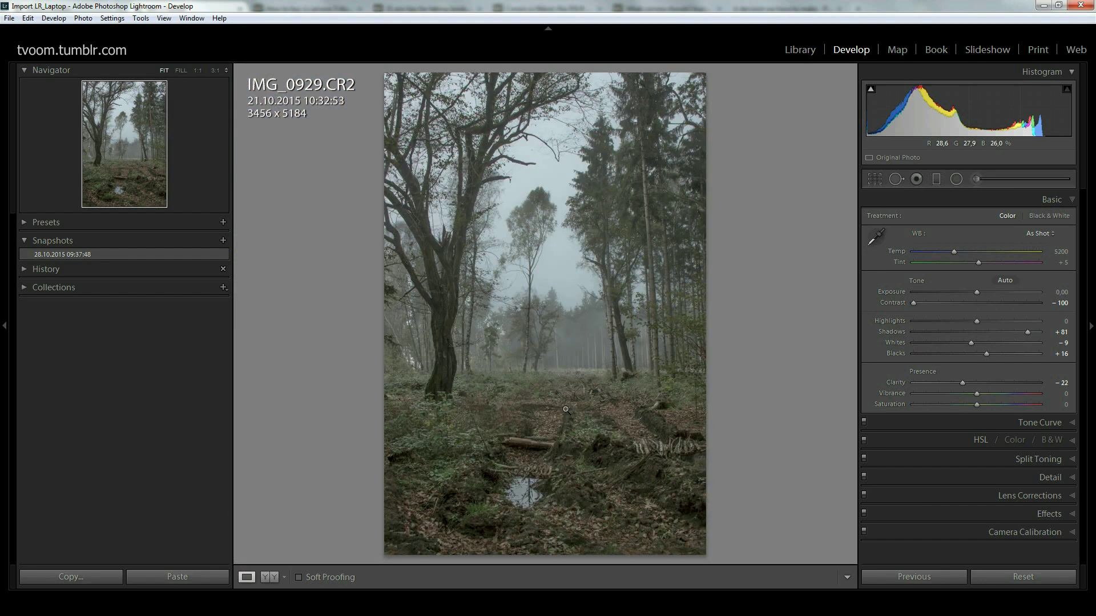
left_click(588, 309)
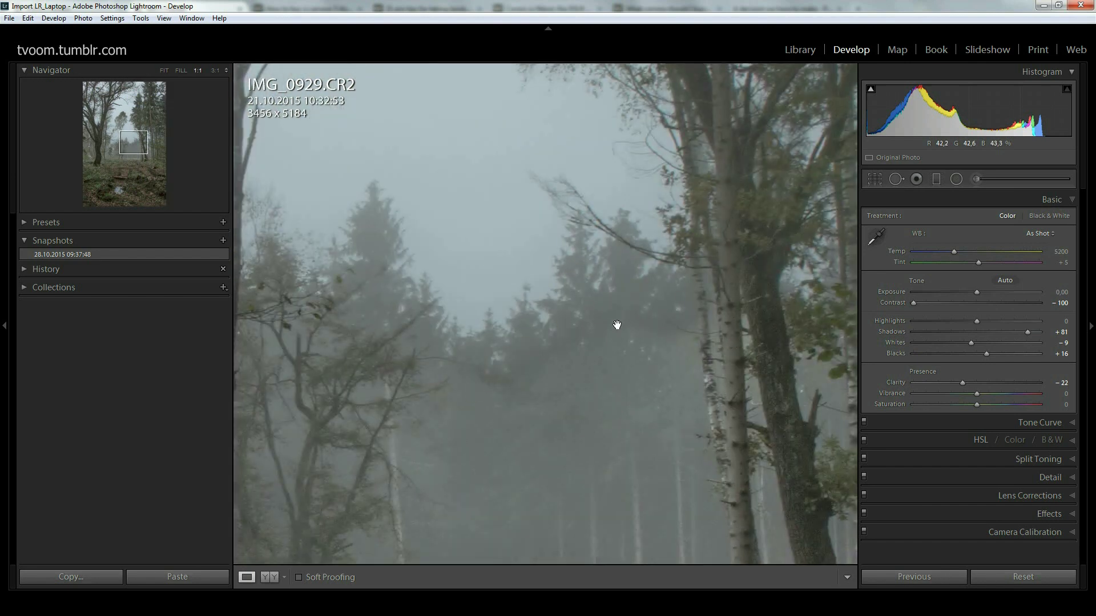
left_click(387, 448)
left_click(386, 448)
left_click(498, 383)
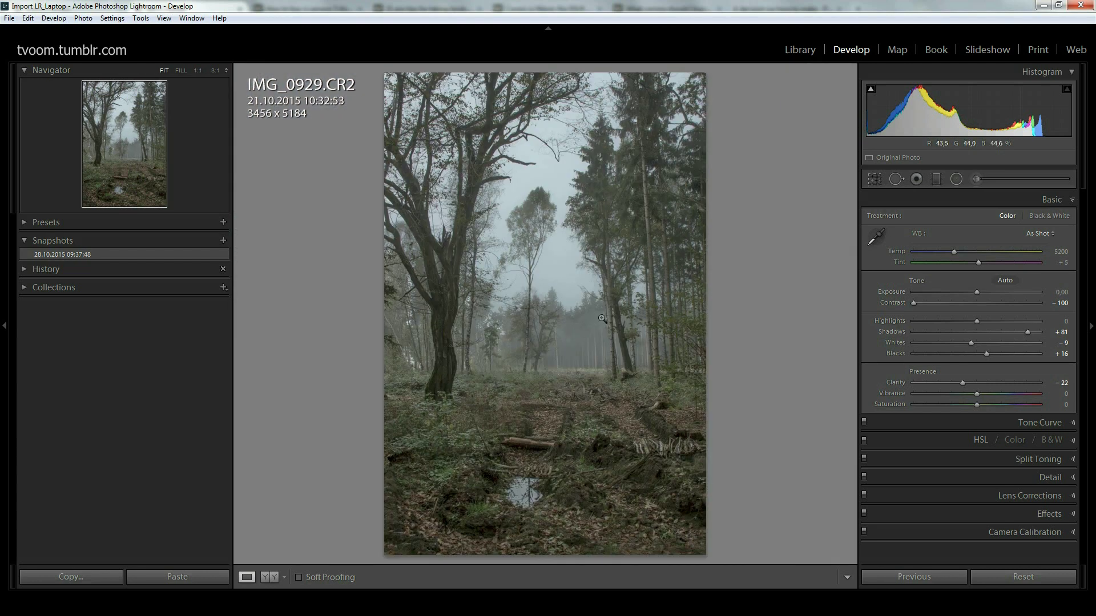
left_click(976, 180)
Select the clarity brush pin and set the brush to size 6 with feather 91
left_click(637, 394)
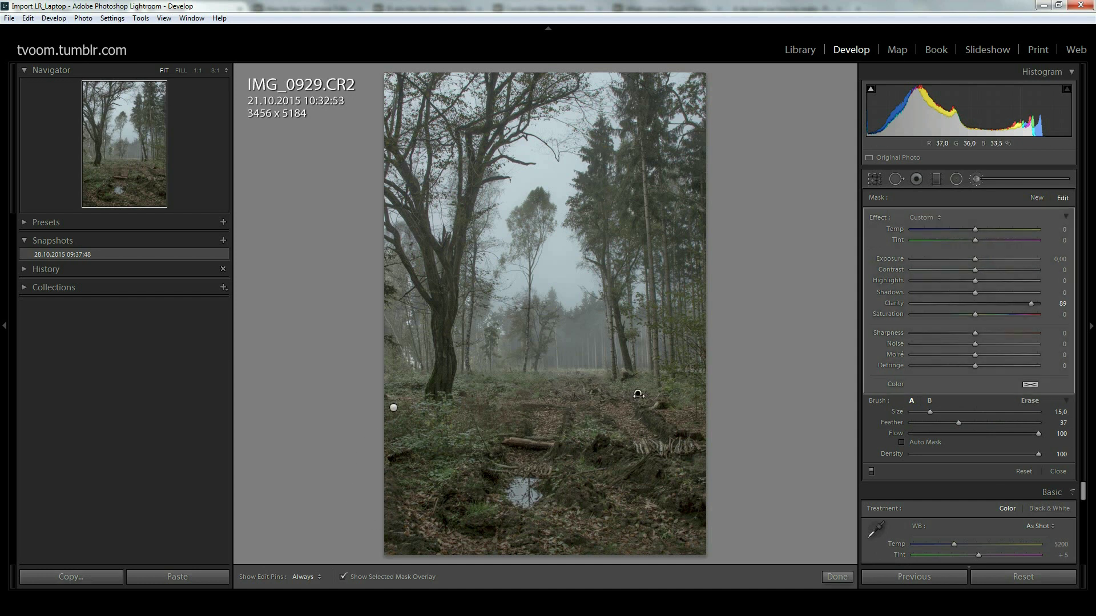
scroll(596, 328, "down", 2)
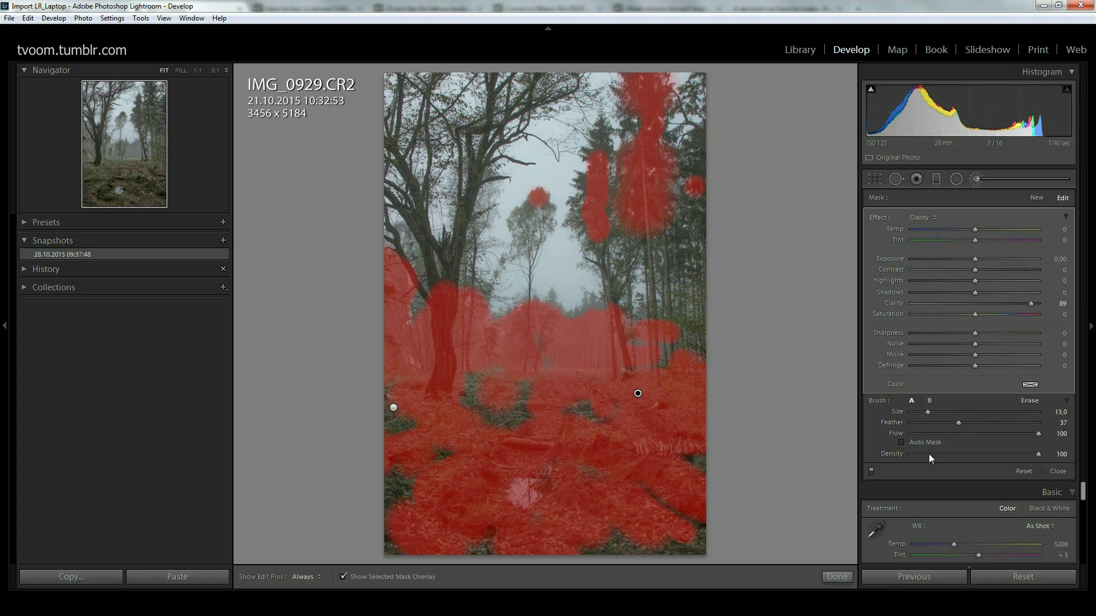
left_click_drag(956, 423, 1025, 426)
scroll(574, 337, "down", 3)
scroll(584, 337, "down", 3)
Paint more clarity over the tree trunks, hide the mask overlay, and switch to the Library
key("h")
mouse_move(602, 318)
left_mouse_down()
mouse_move(574, 334)
mouse_move(630, 326)
mouse_move(628, 344)
mouse_move(655, 351)
mouse_move(570, 359)
mouse_move(551, 356)
mouse_move(547, 316)
left_mouse_up()
key("h")
left_click(343, 577)
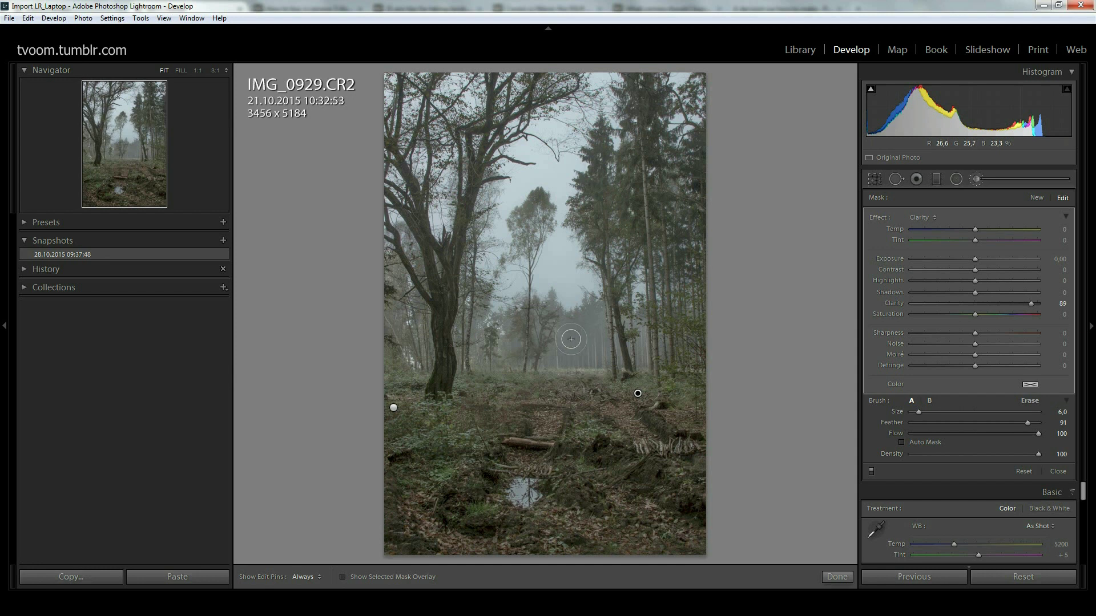
key("e")
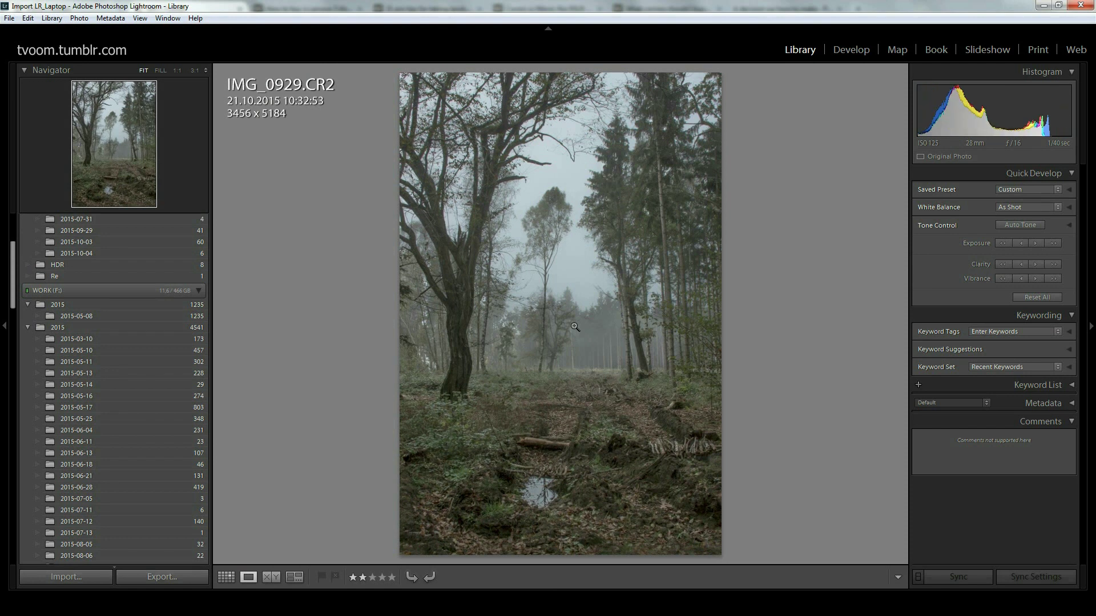
Browse in Survey and Grid views, then open IMG_0929.CR2 alone in Loupe at 1:1
key("n")
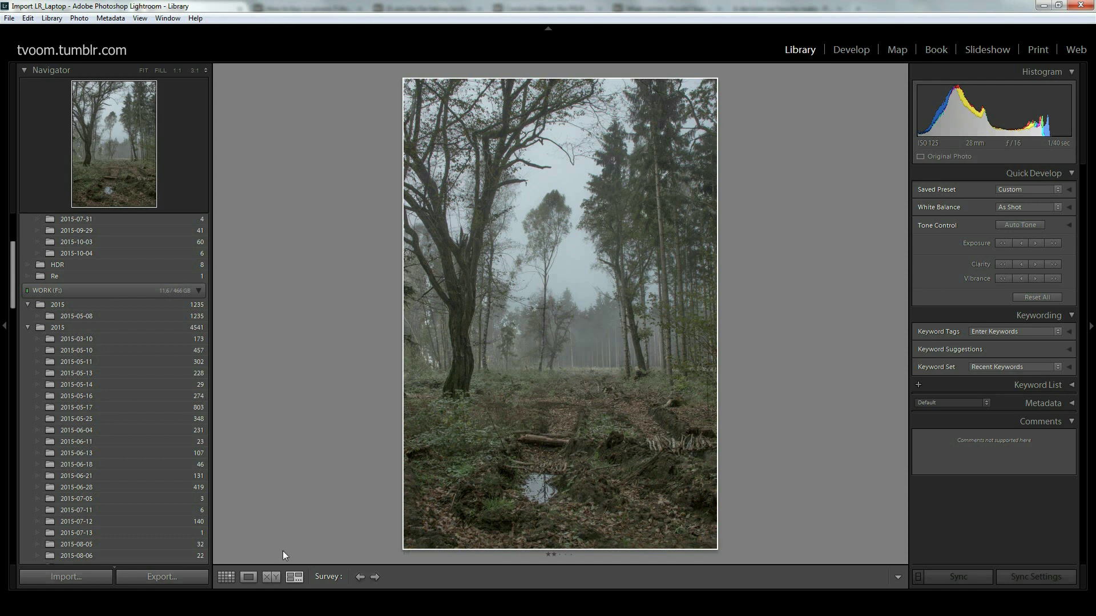
left_click(232, 580)
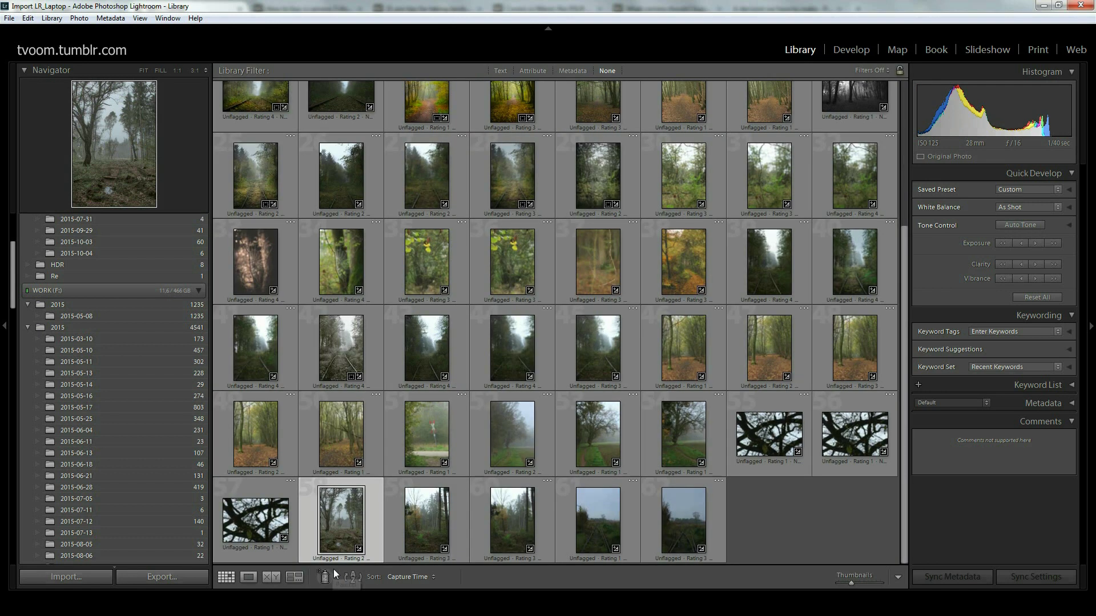
double_click(371, 515)
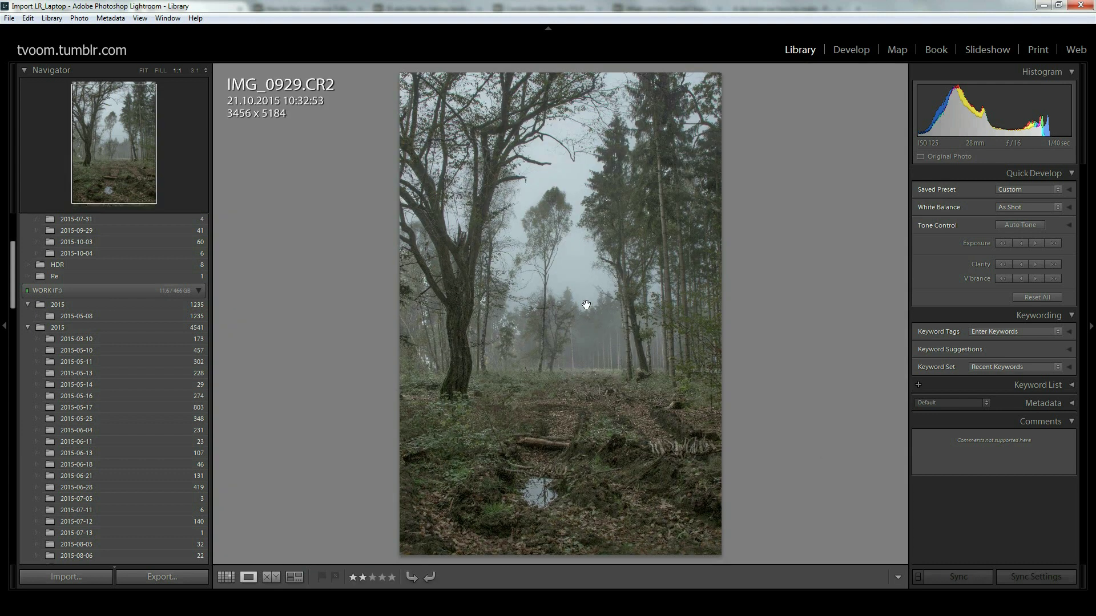
left_click(586, 306)
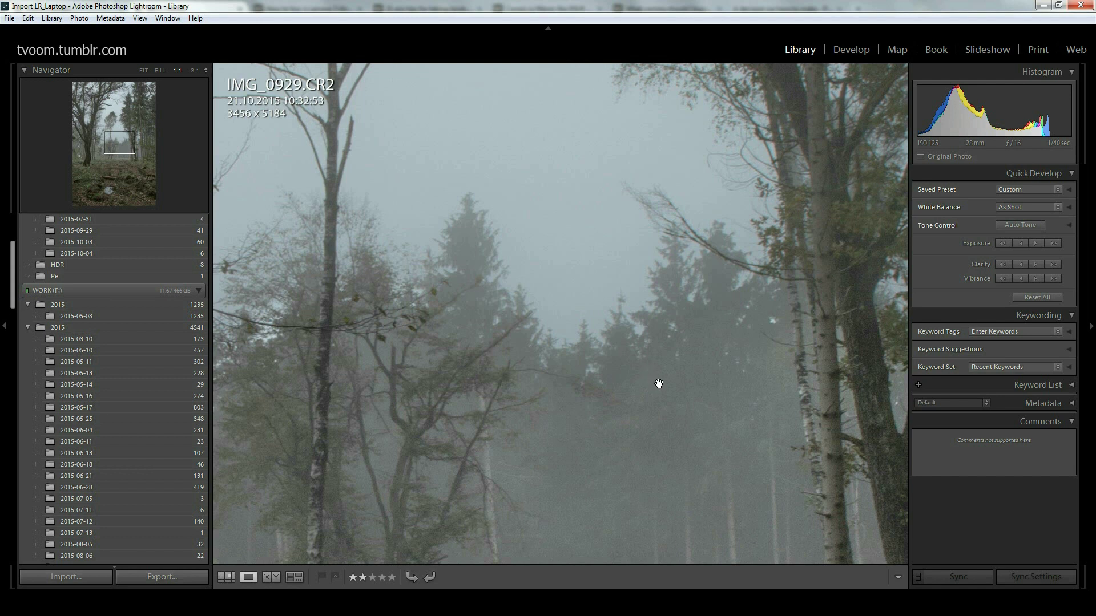
key("alt")
Go back to the Develop module and reopen the Adjustment Brush on the forest photo
left_click(868, 49)
left_click(976, 180)
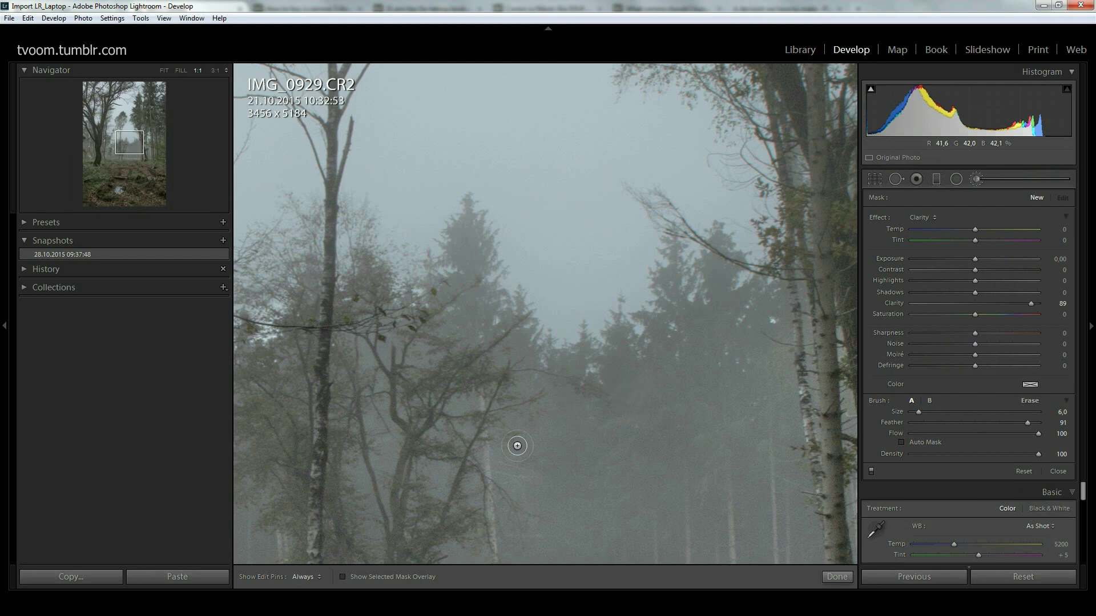
Select the Clarity 89 pin and zoom to 1:1 on the foggy background trees
key("z")
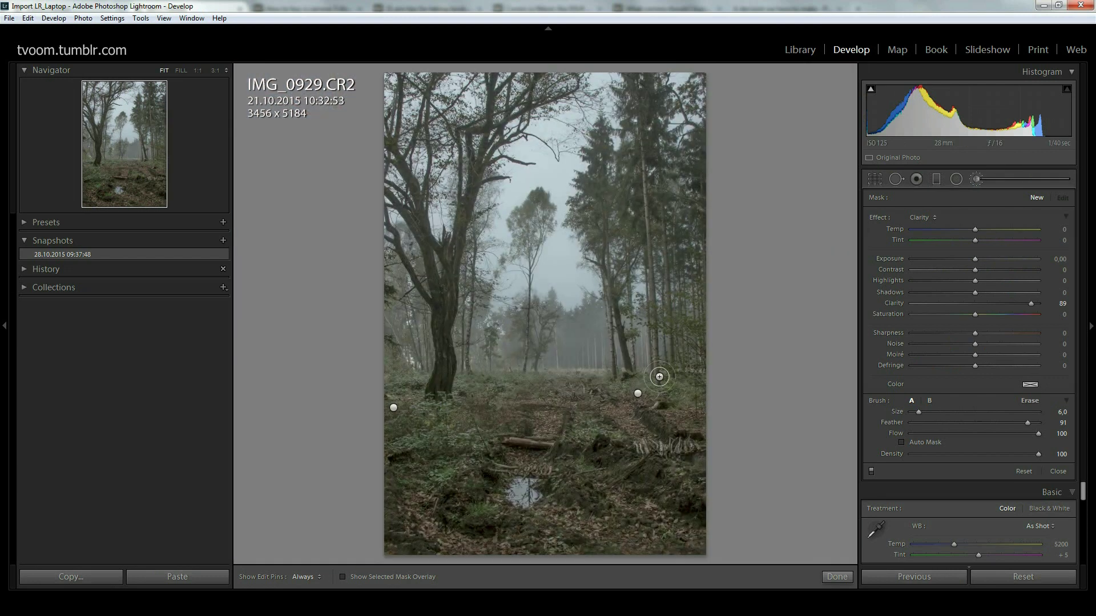
left_click(638, 393)
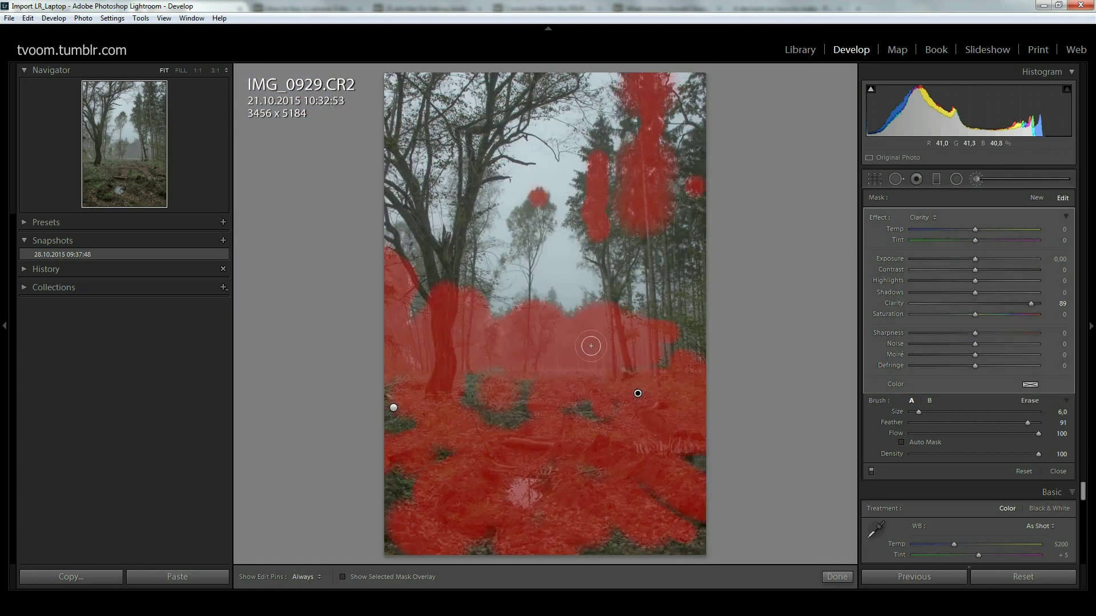
left_click(594, 309)
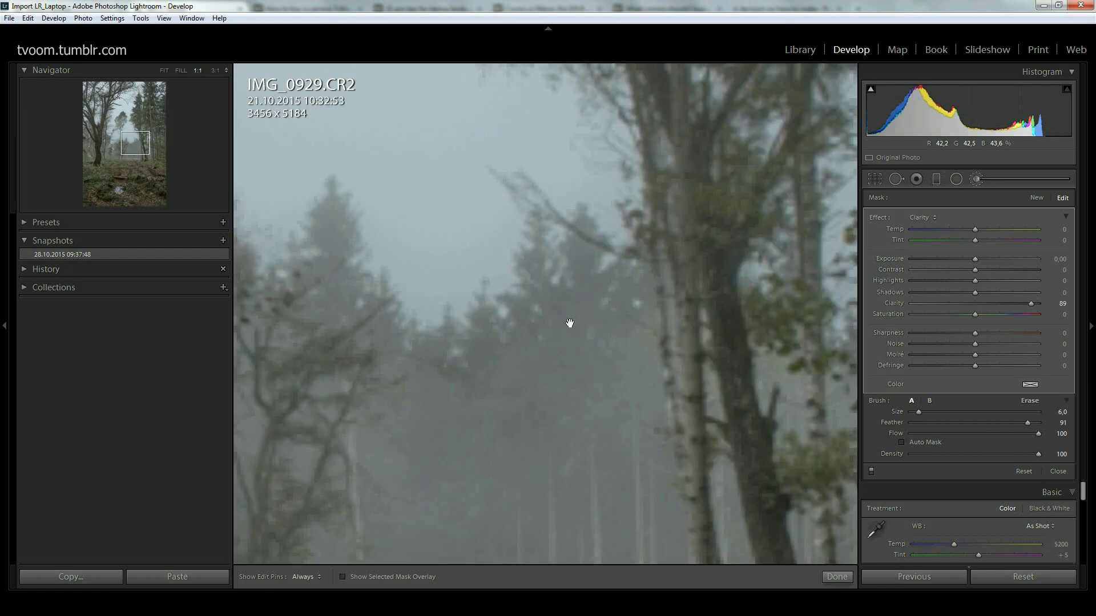
scroll(510, 357, "up", 5)
Erase the mask over the background trees near the central birch trunks with a much smaller brush
key("alt")
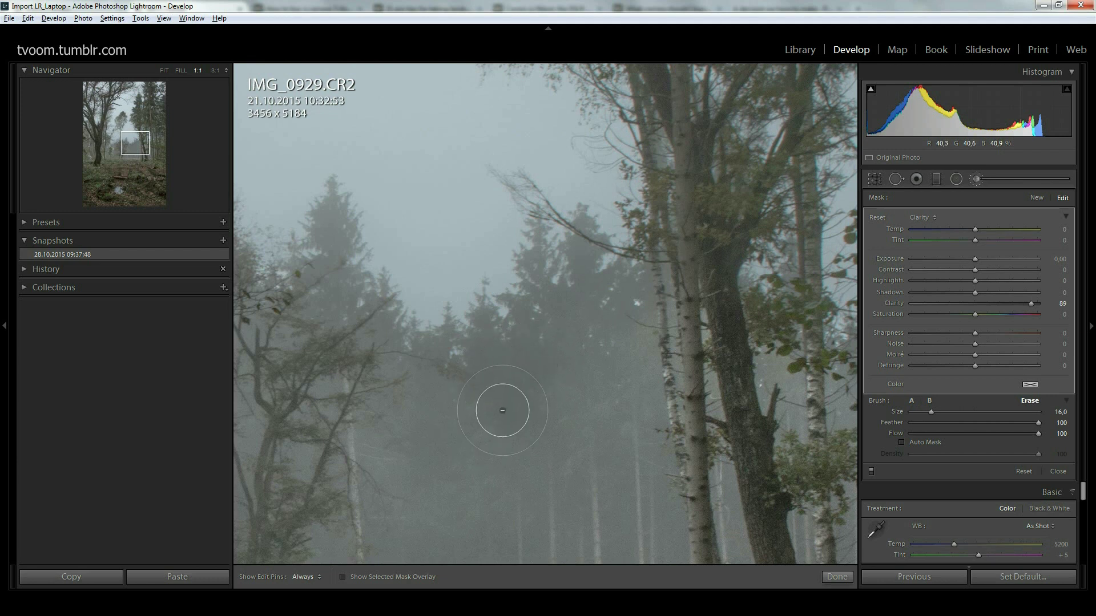
key("h")
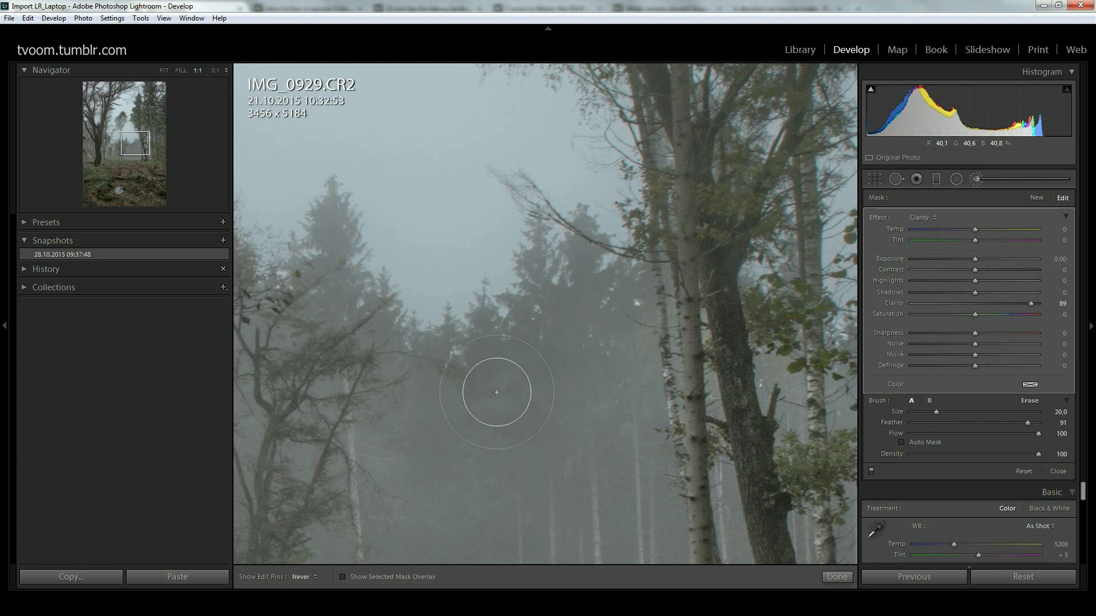
key("h")
scroll(490, 374, "down", 5)
key("h")
key("h")
key("alt")
scroll(638, 303, "down", 6)
key("h")
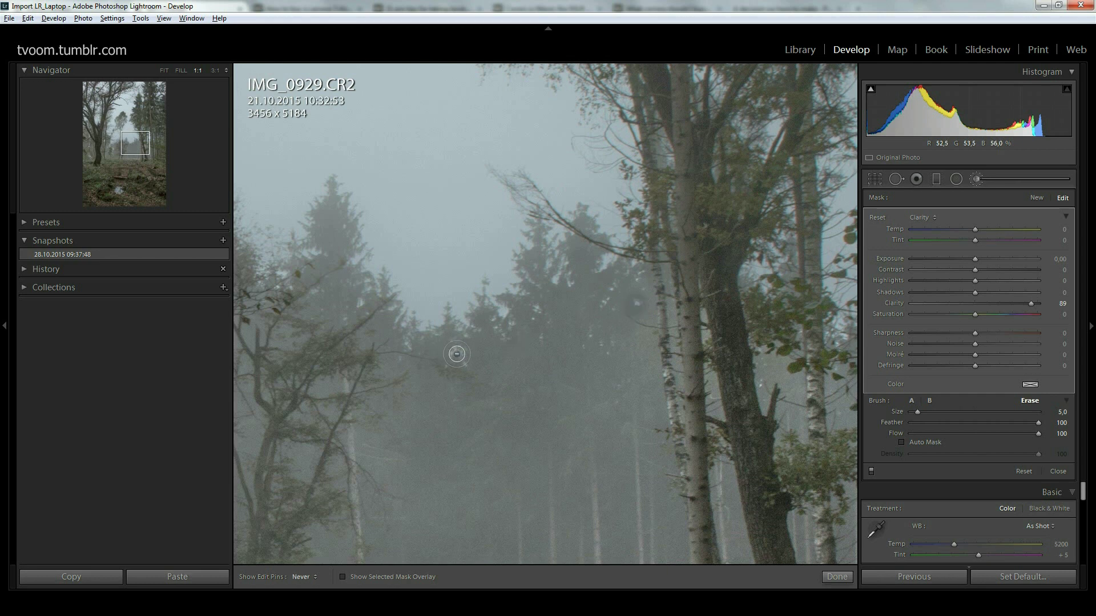
key("alt")
Close the clarity brush and start a new brush with Clarity reset to 0 and Contrast raised
left_click(839, 577)
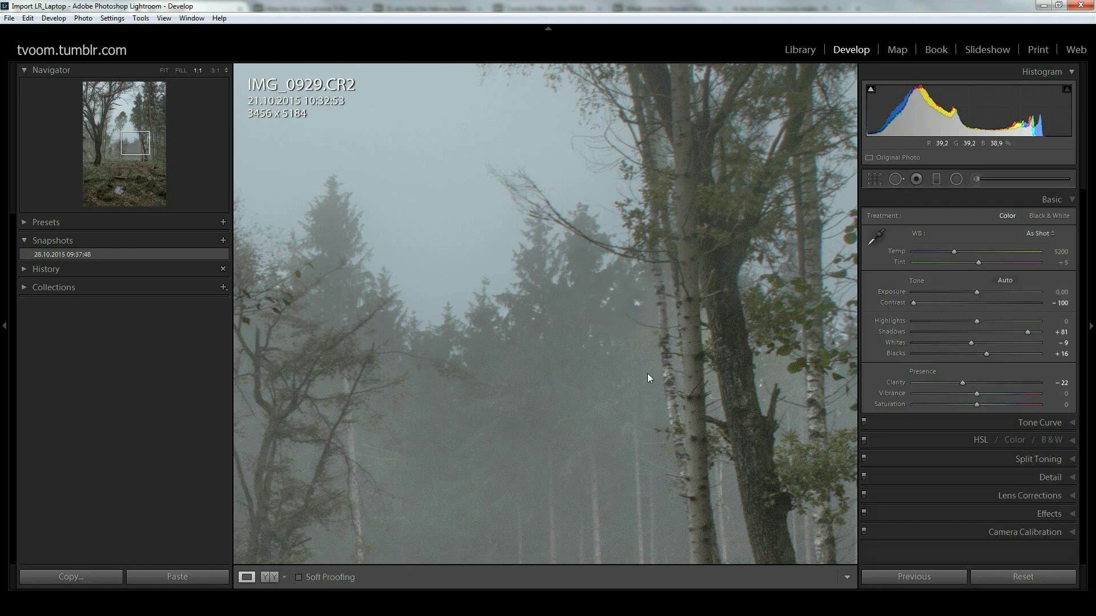
left_click(650, 381)
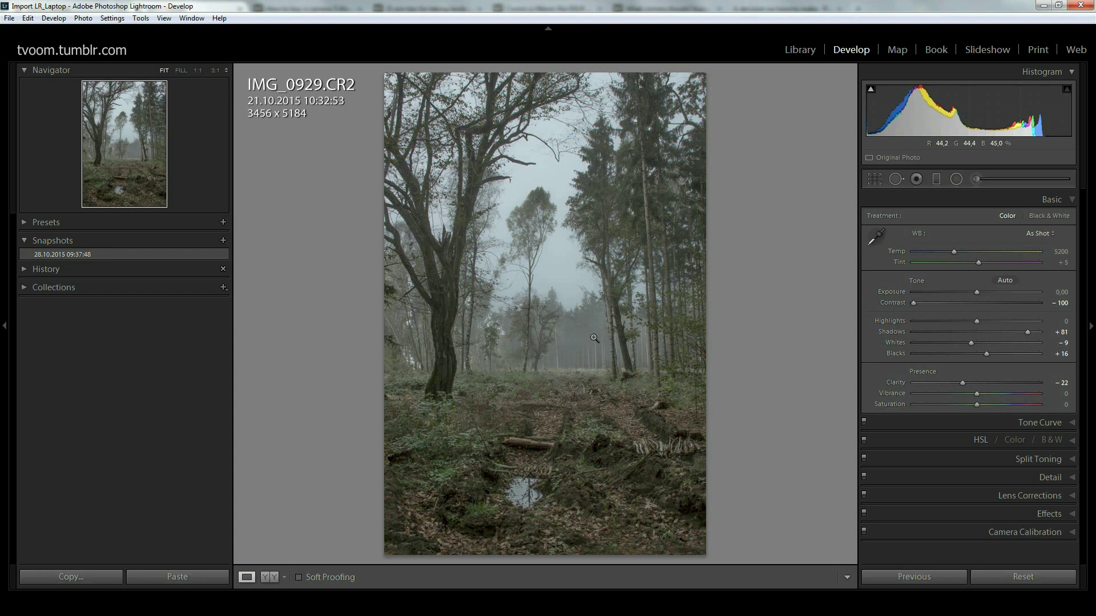
left_click(975, 180)
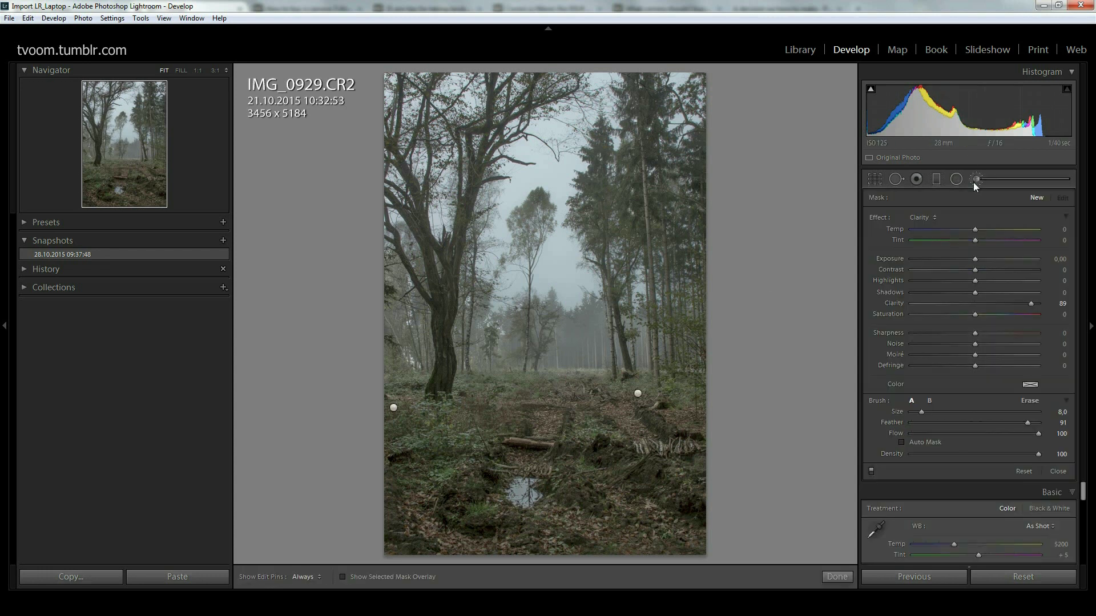
double_click(1033, 306)
left_click_drag(975, 271, 1008, 276)
Paint the Contrast +75 brush at size 8.0, then undo the last brush stroke
key("h")
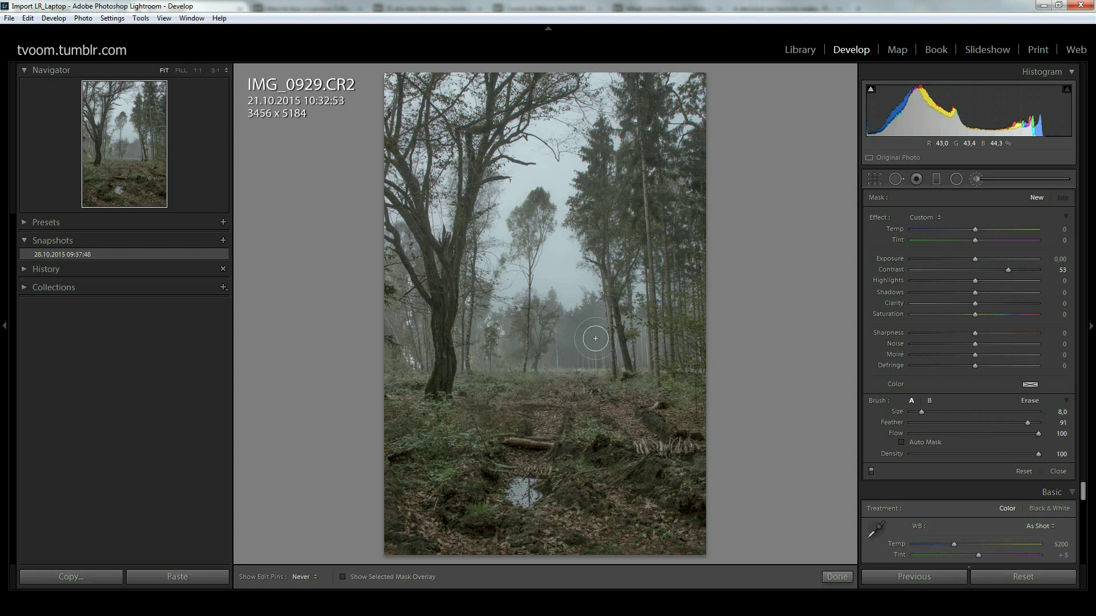
key("h")
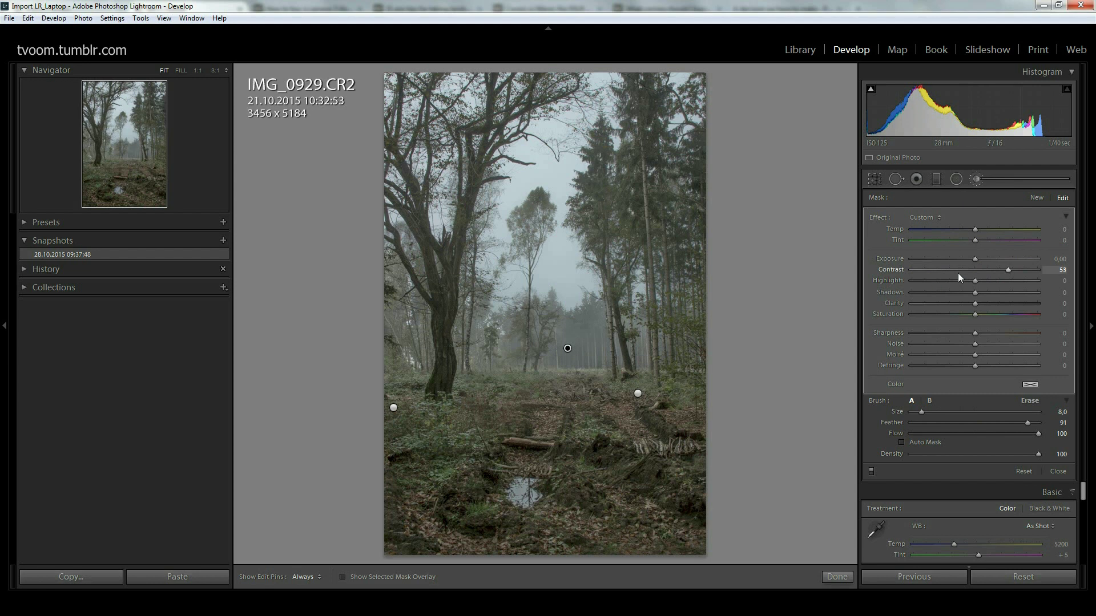
left_click_drag(1023, 272, 1021, 272)
key("h")
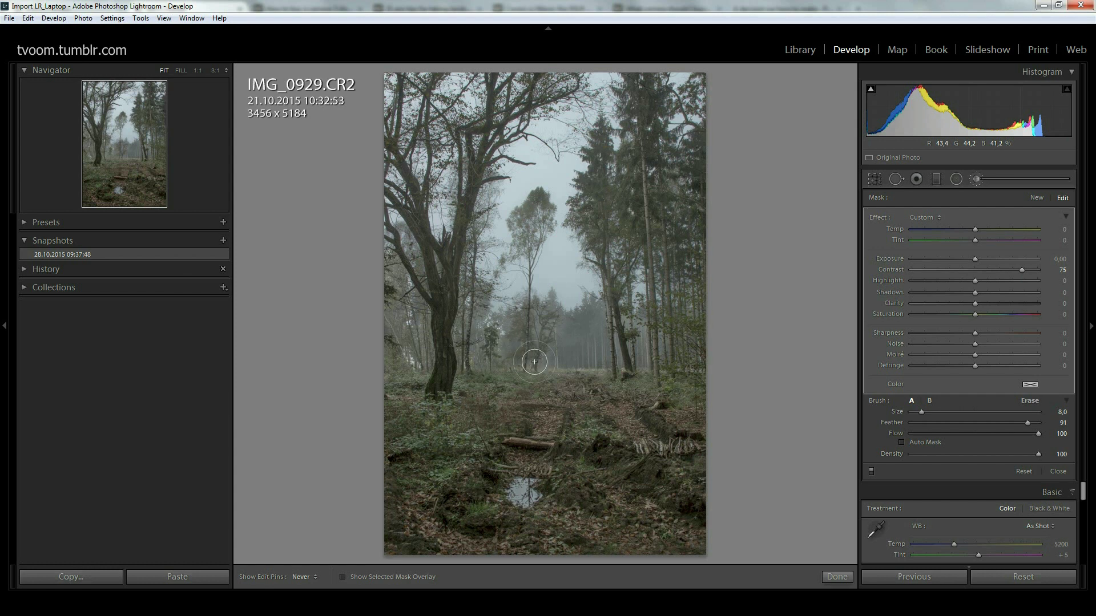
key("h")
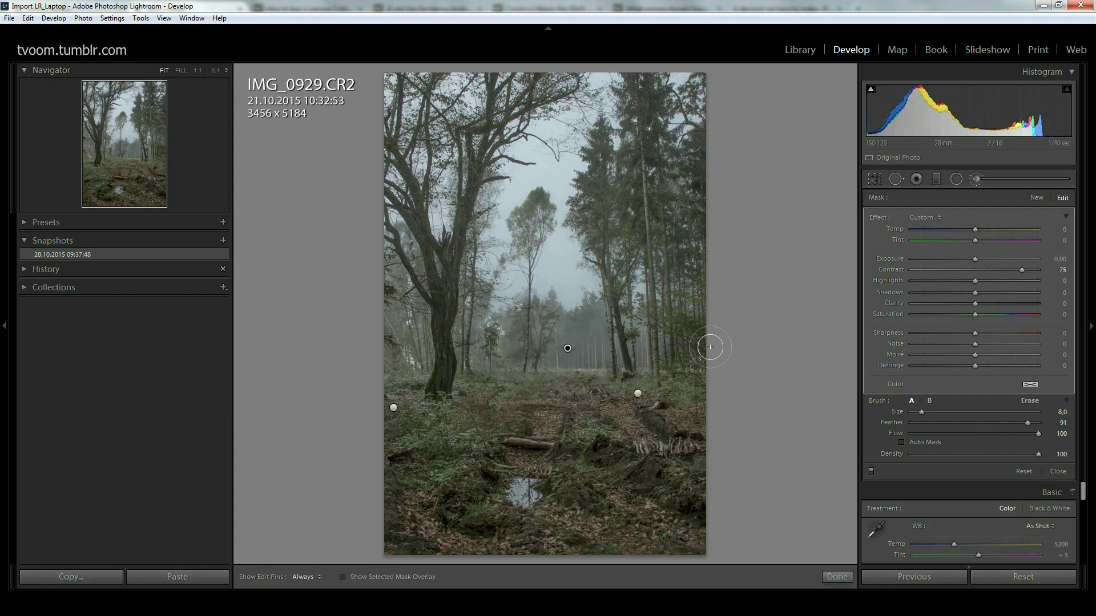
key("ctrl+z")
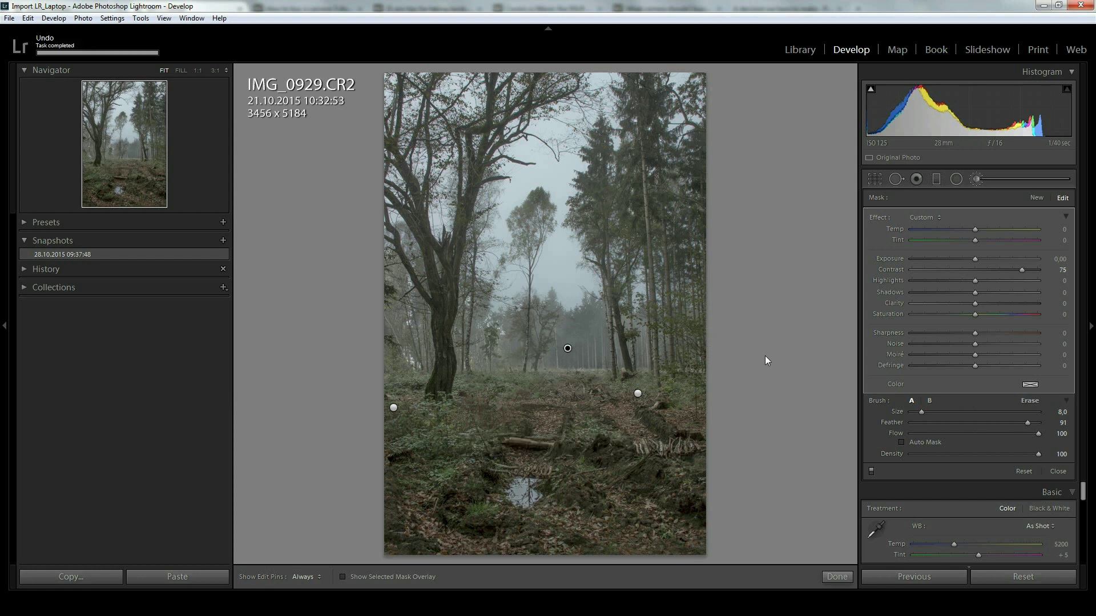
Add Sharpness +52 to the Contrast +75 brush mask and extend it over the path near the puddle
key("h")
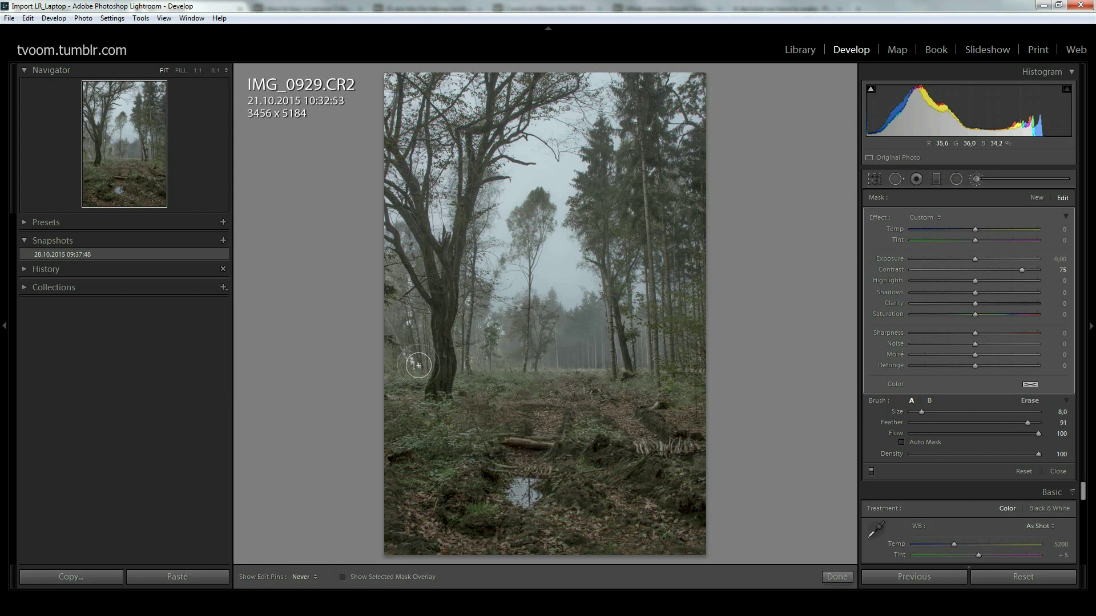
key("h")
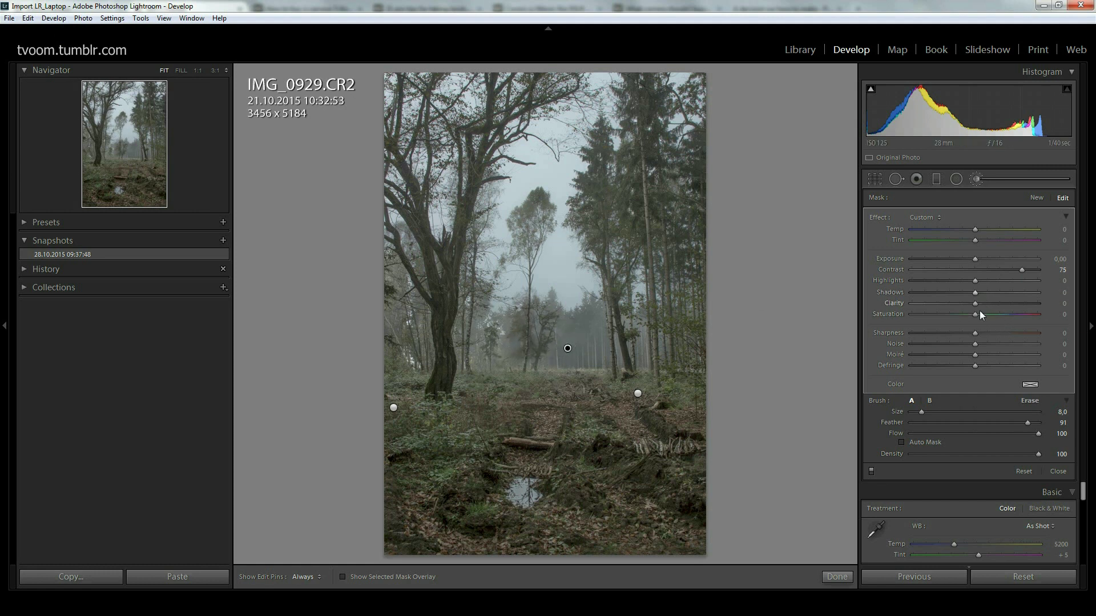
left_click_drag(975, 333, 1016, 335)
scroll(537, 202, "down", 1)
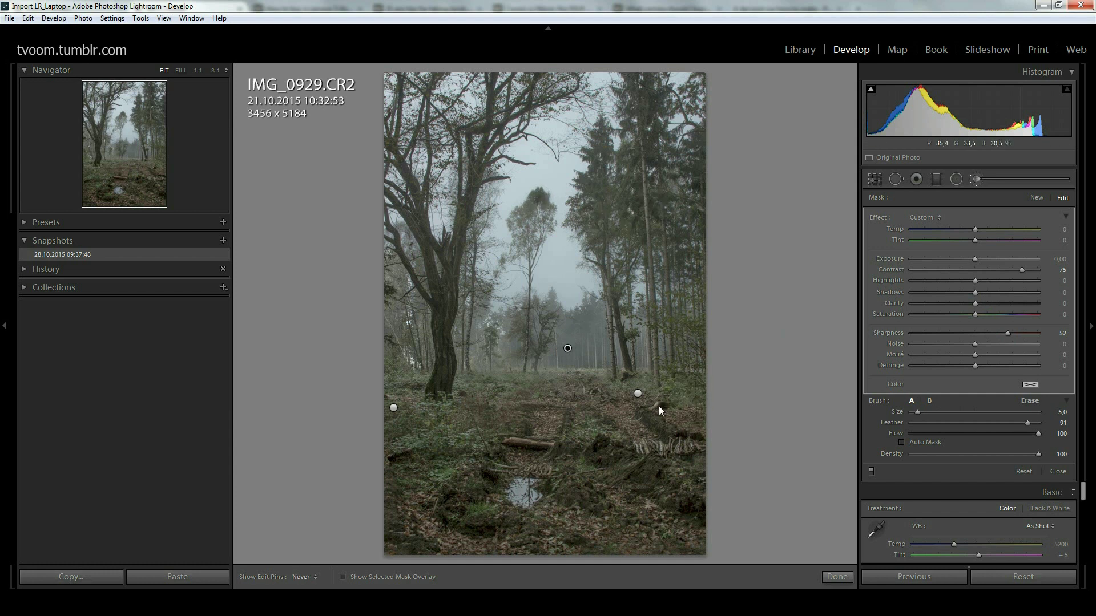
mouse_move(521, 478)
left_mouse_down()
mouse_move(533, 512)
mouse_move(632, 526)
left_mouse_up()
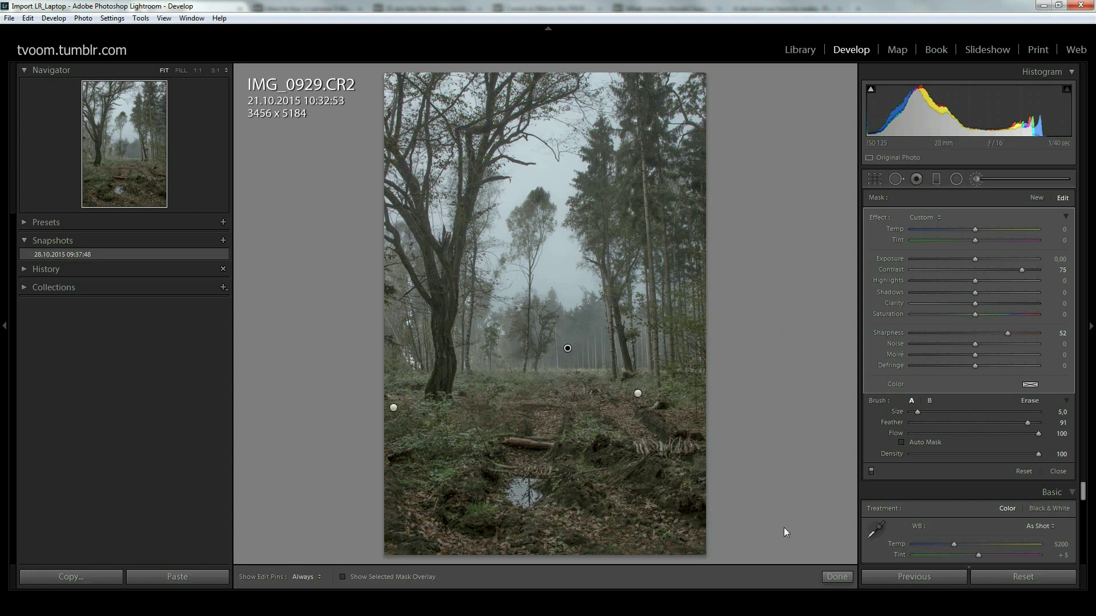
left_click(835, 577)
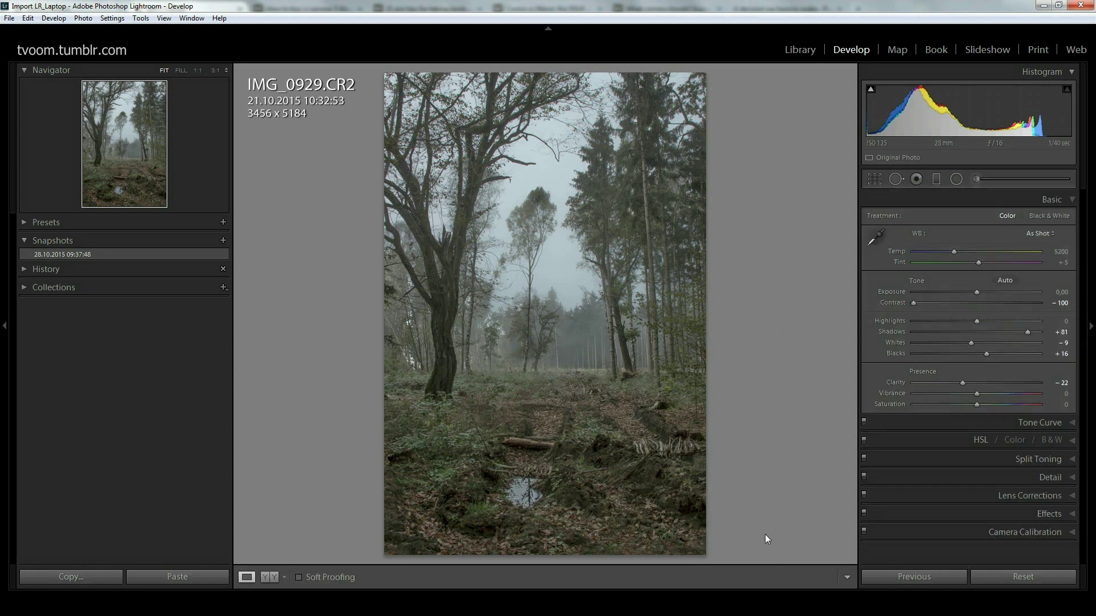
left_click(975, 180)
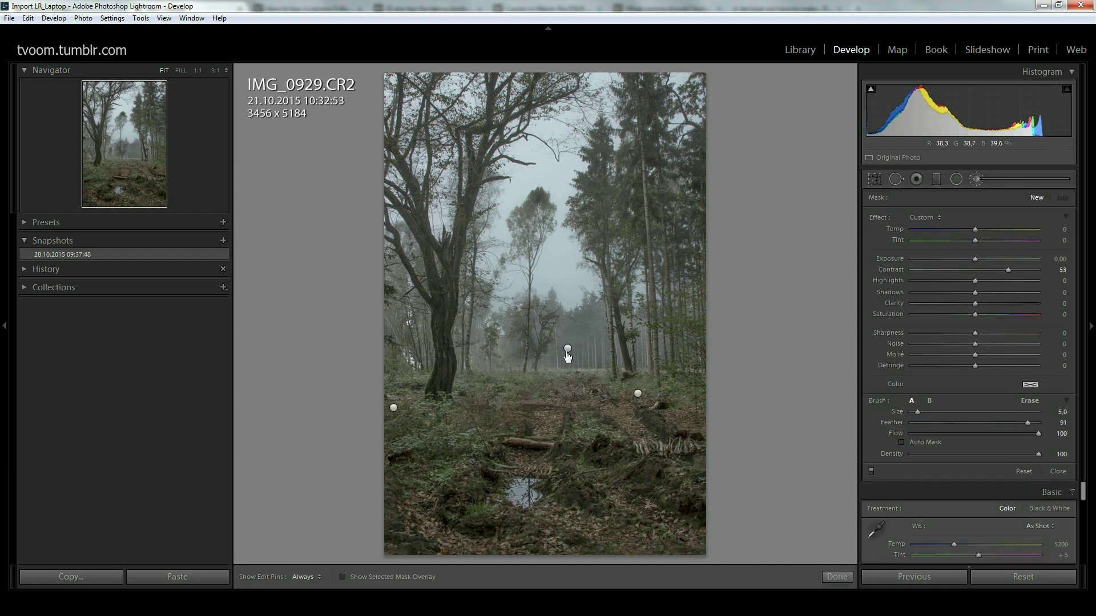
mouse_move(567, 355)
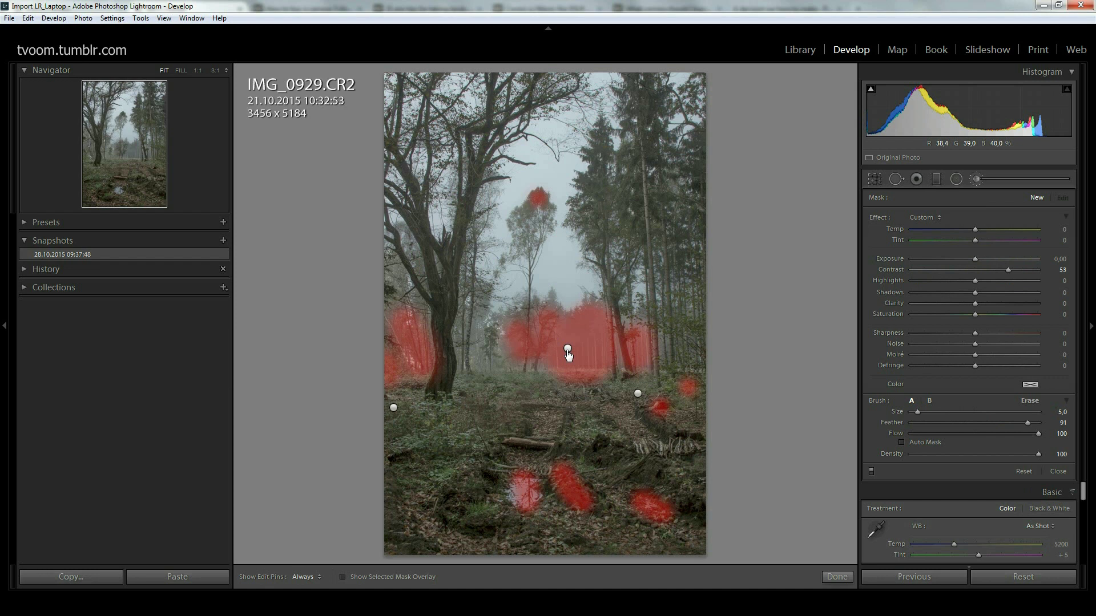
left_click(568, 350)
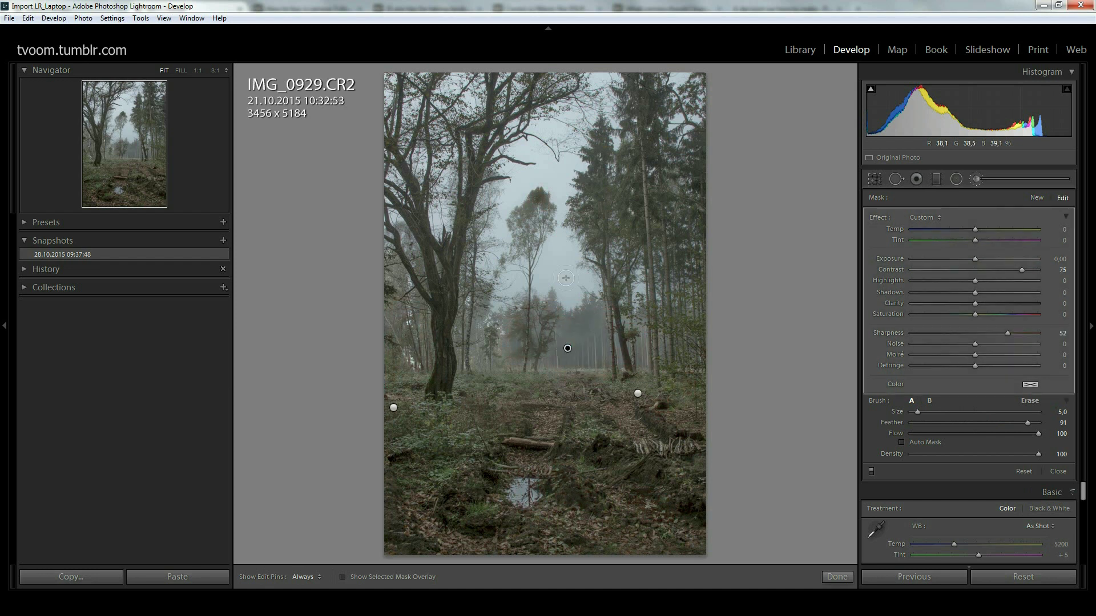
key("alt")
key("h")
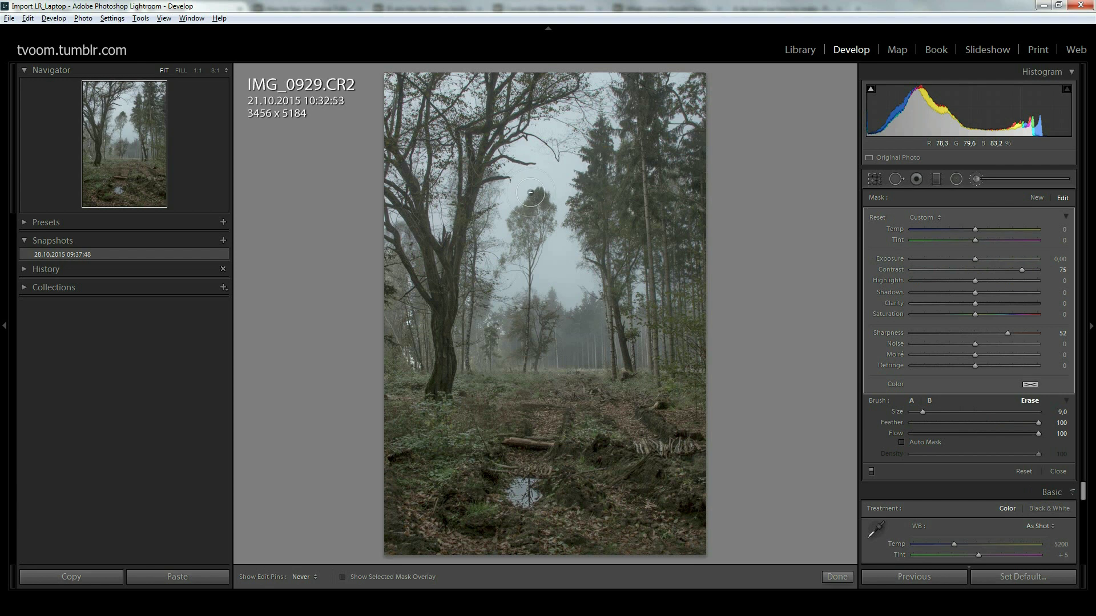
key("h")
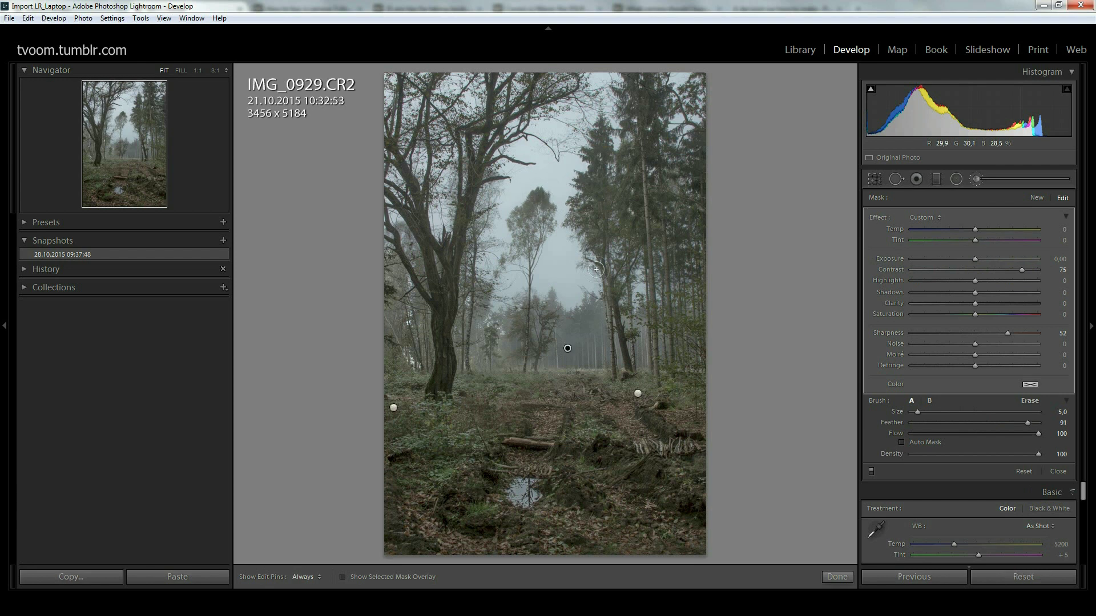
left_click(640, 400)
key("alt")
key("h")
key("h")
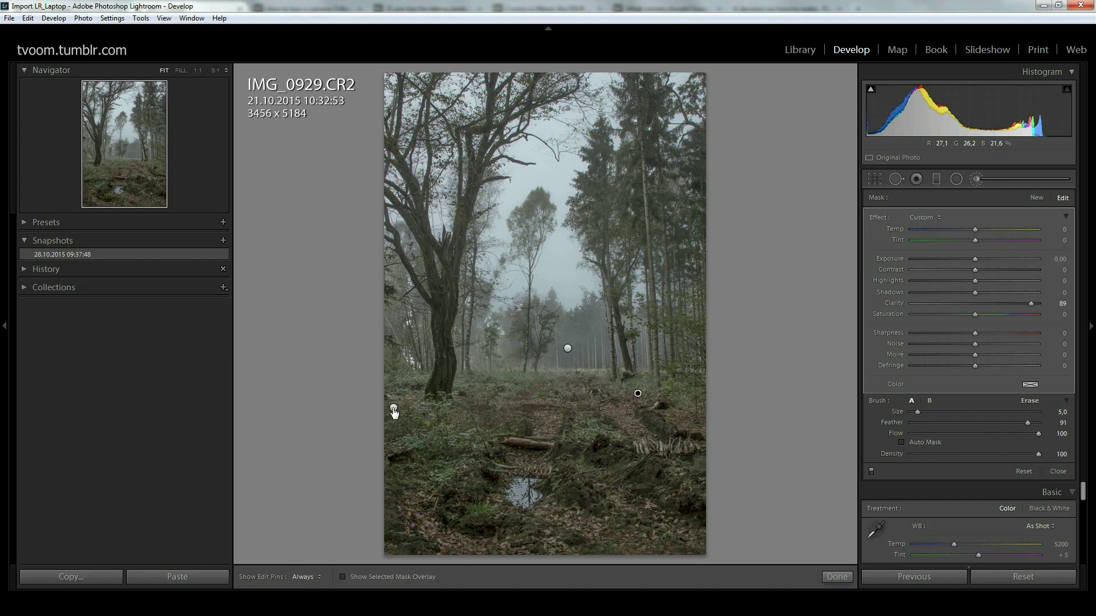
mouse_move(393, 410)
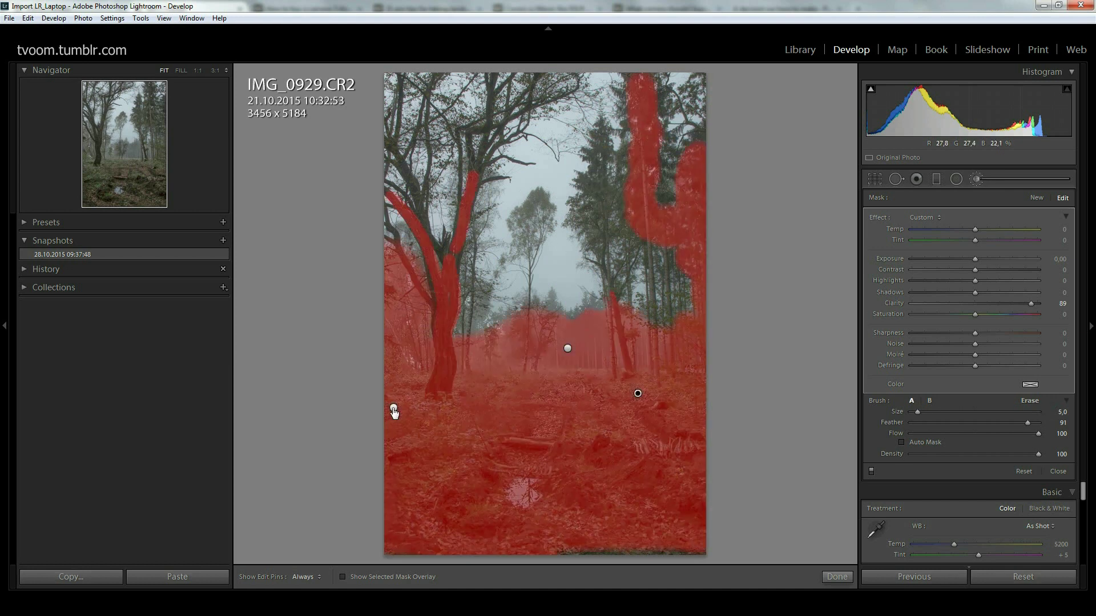
left_click(393, 408)
left_click(342, 577)
left_click(568, 350)
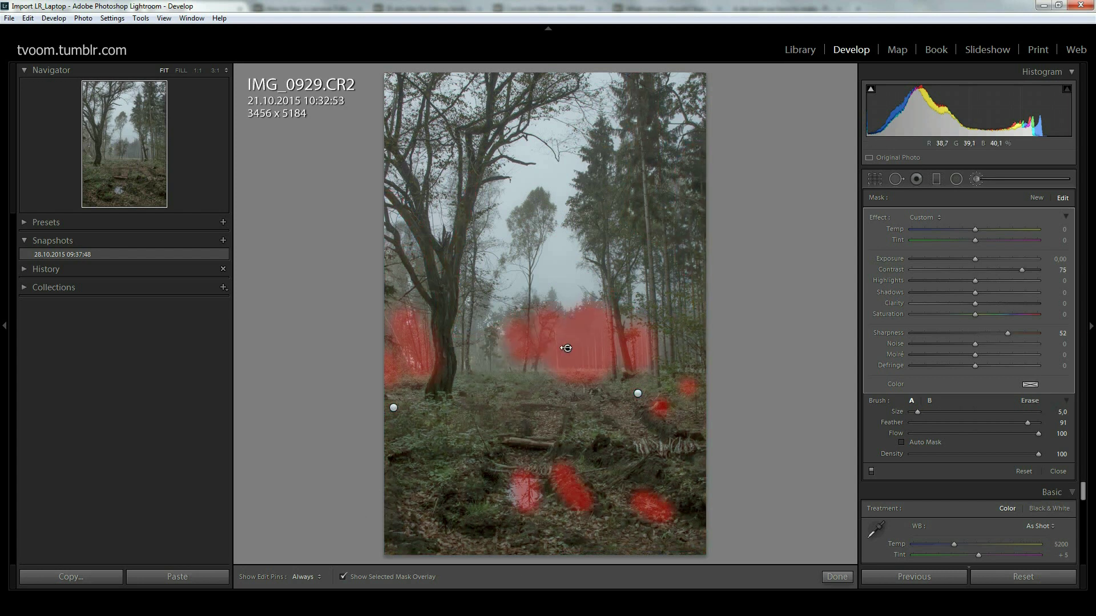
left_click(638, 394)
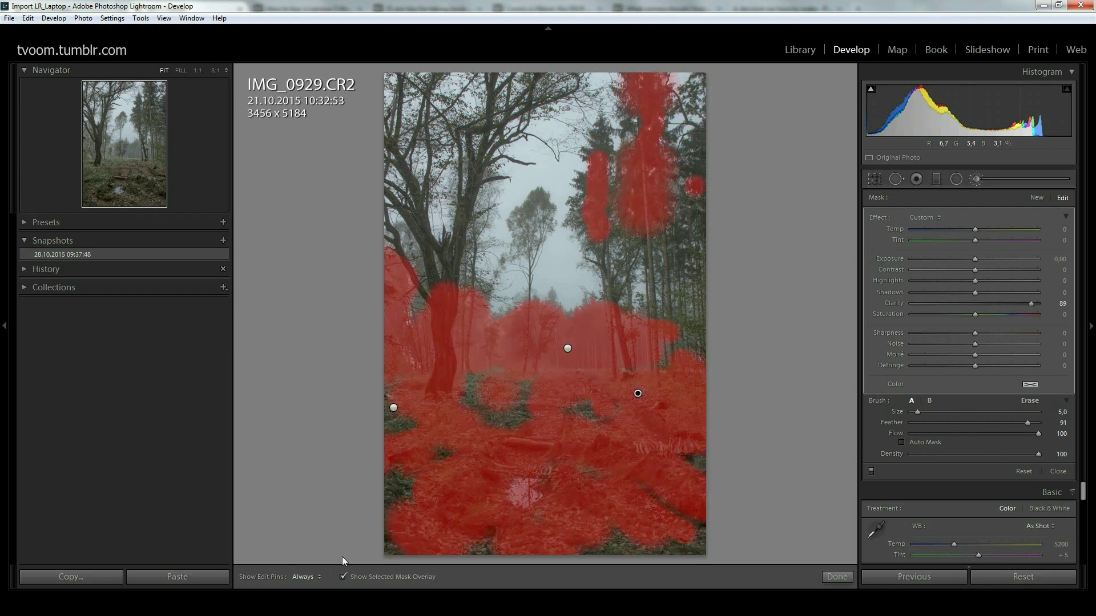
left_click(428, 579)
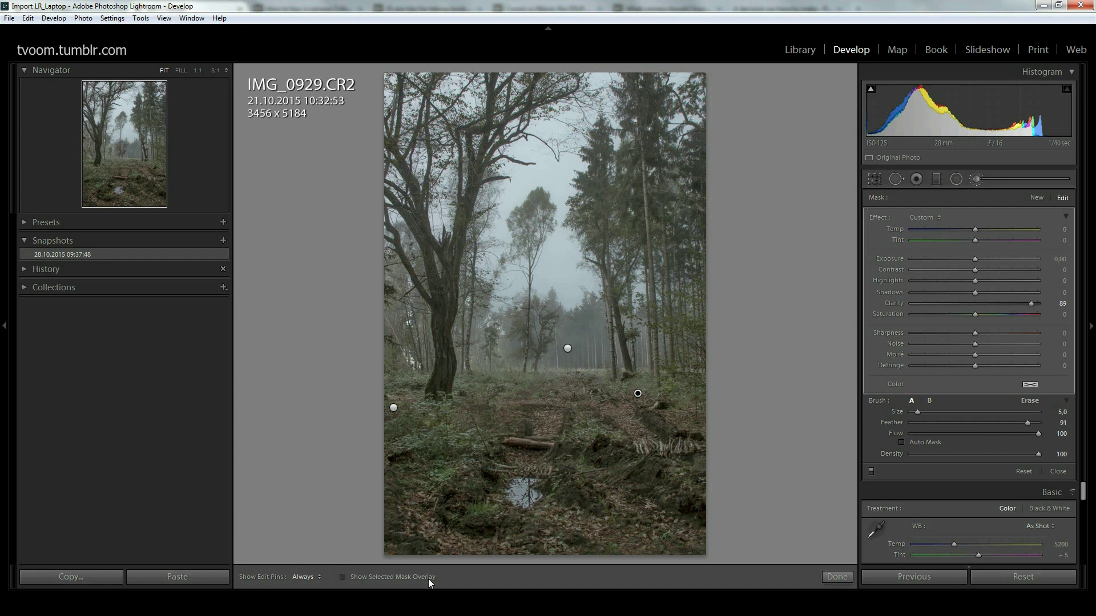
left_click(838, 578)
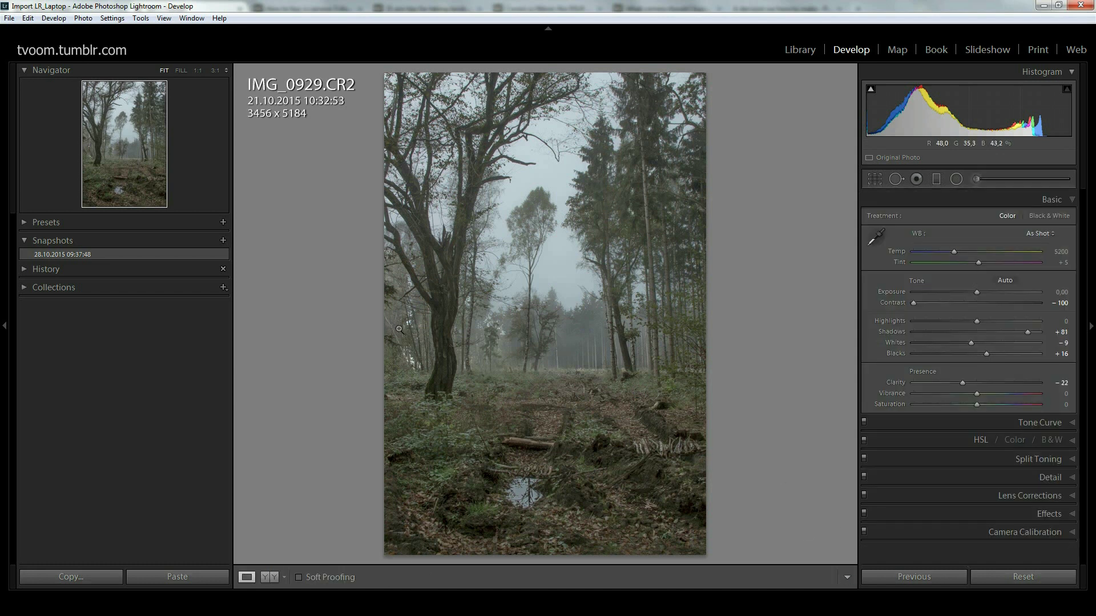
Create a new snapshot of the current edit under its default name
left_click(222, 240)
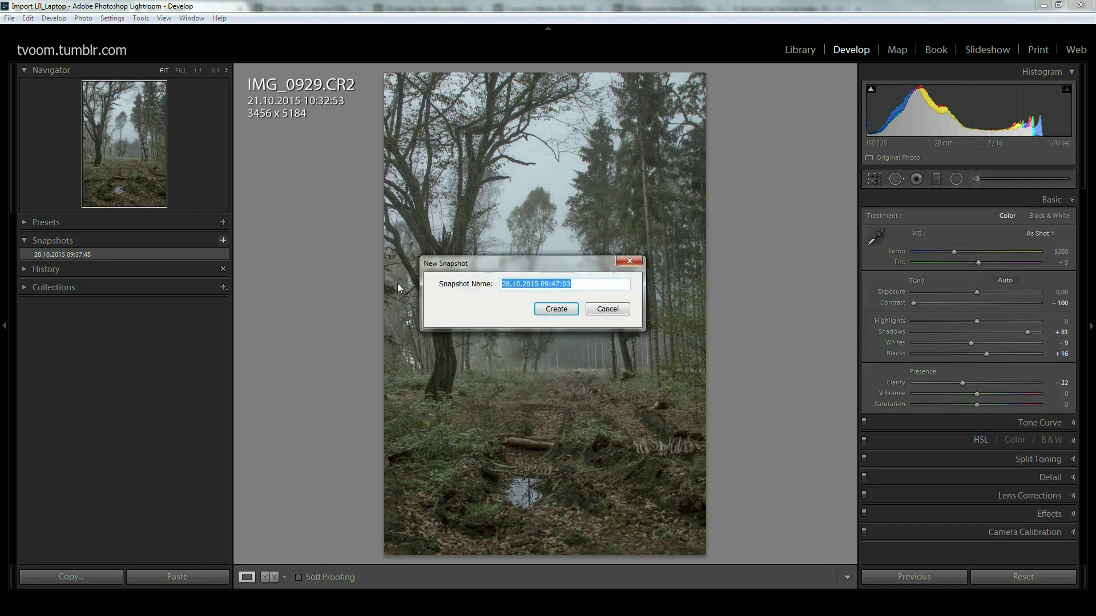
left_click(548, 308)
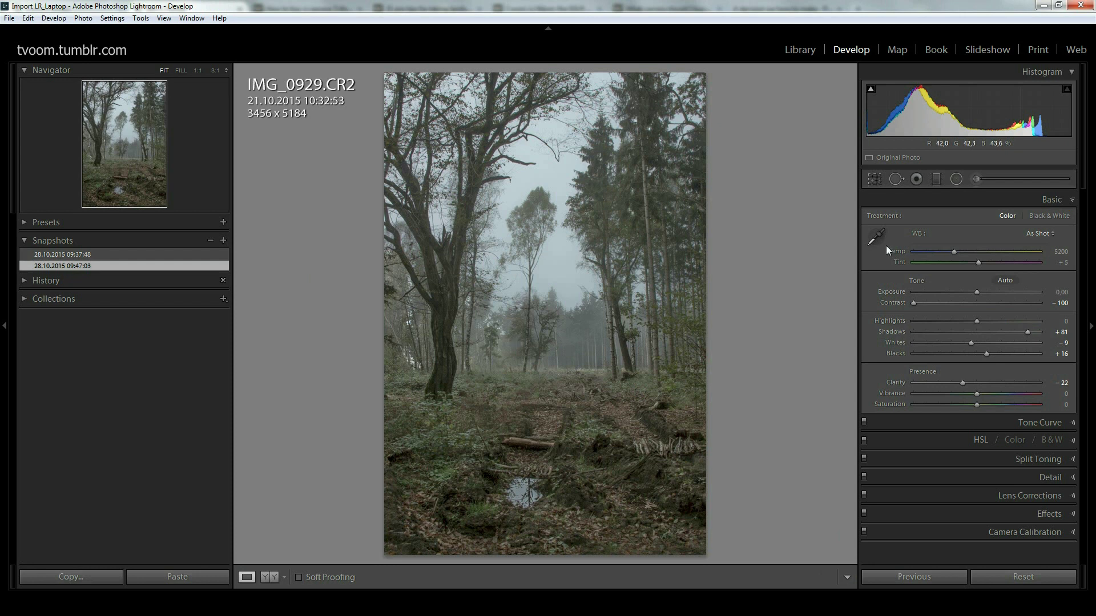
left_click(976, 179)
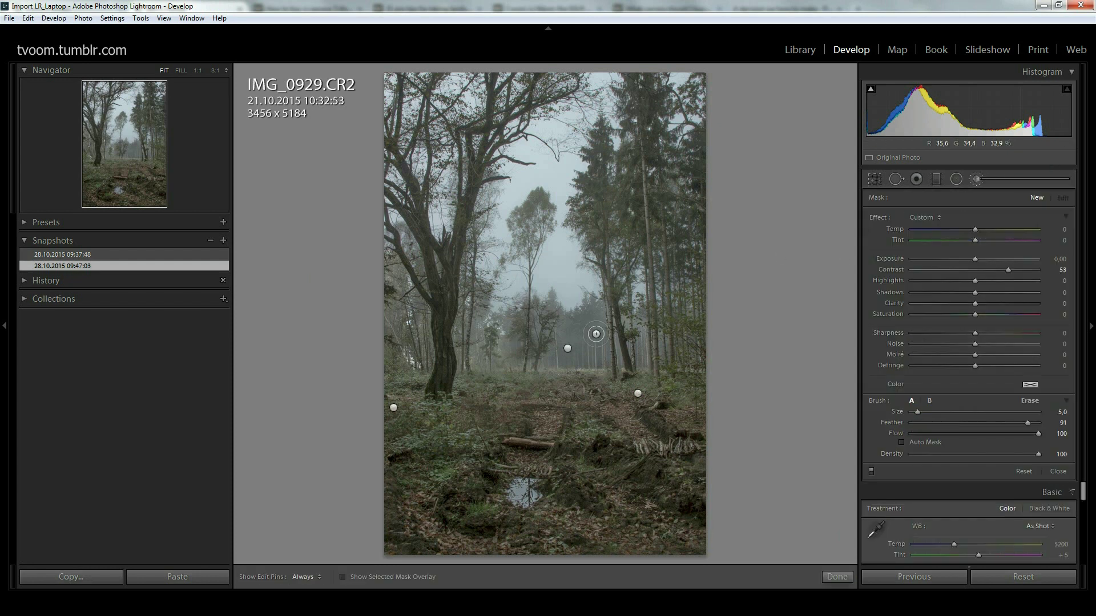
Erase the right-hand clarity brush adjustment from part of the tree trunk
left_click(568, 349)
key("alt")
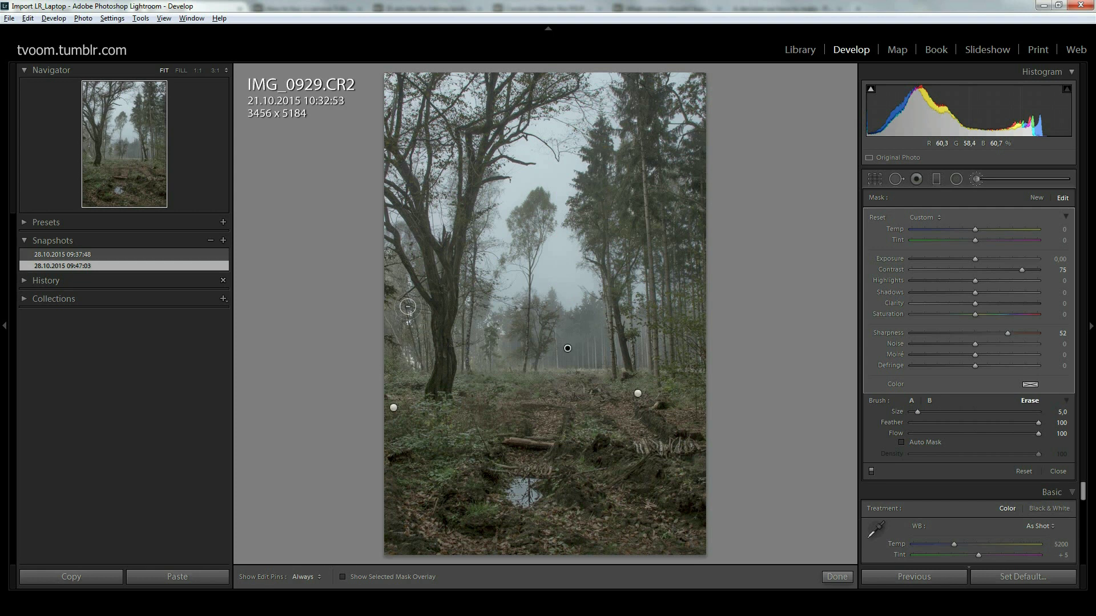
left_click(639, 395)
key("alt")
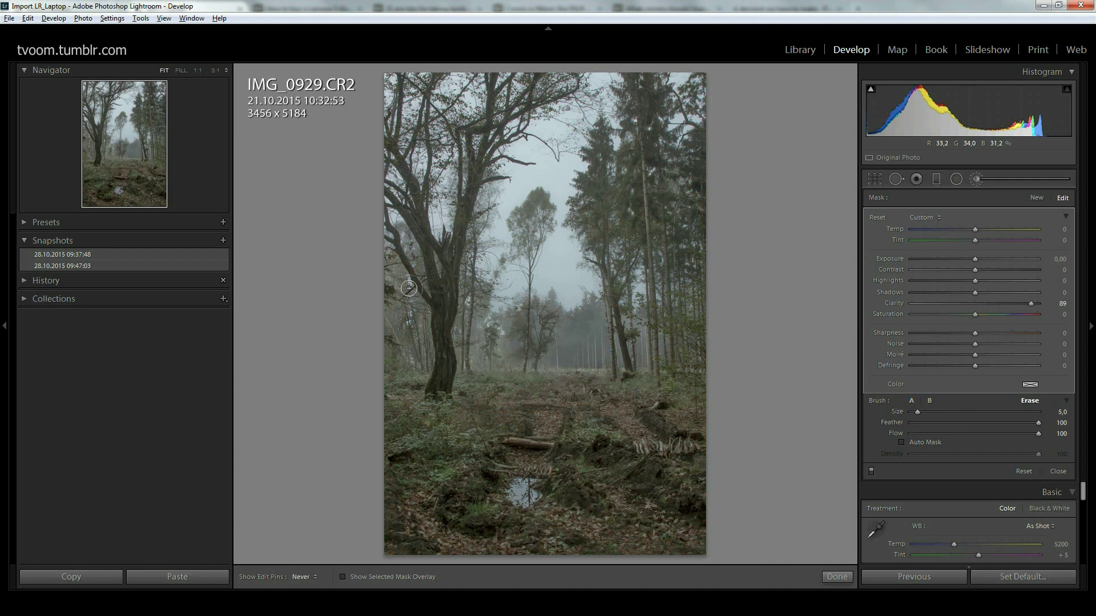
key("h")
key("h")
key("h")
key("h")
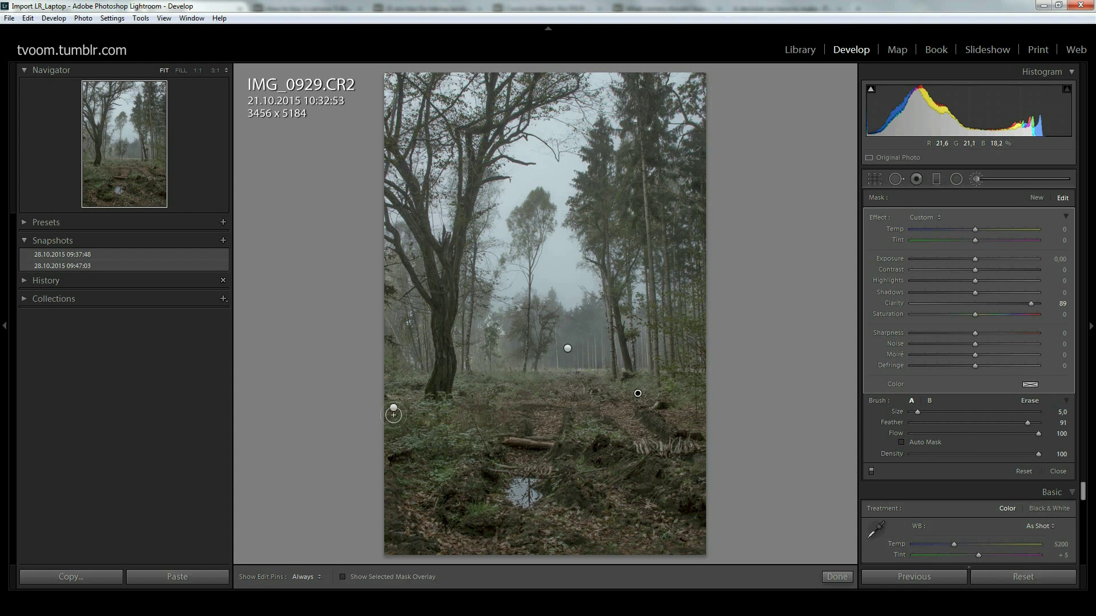
mouse_move(395, 417)
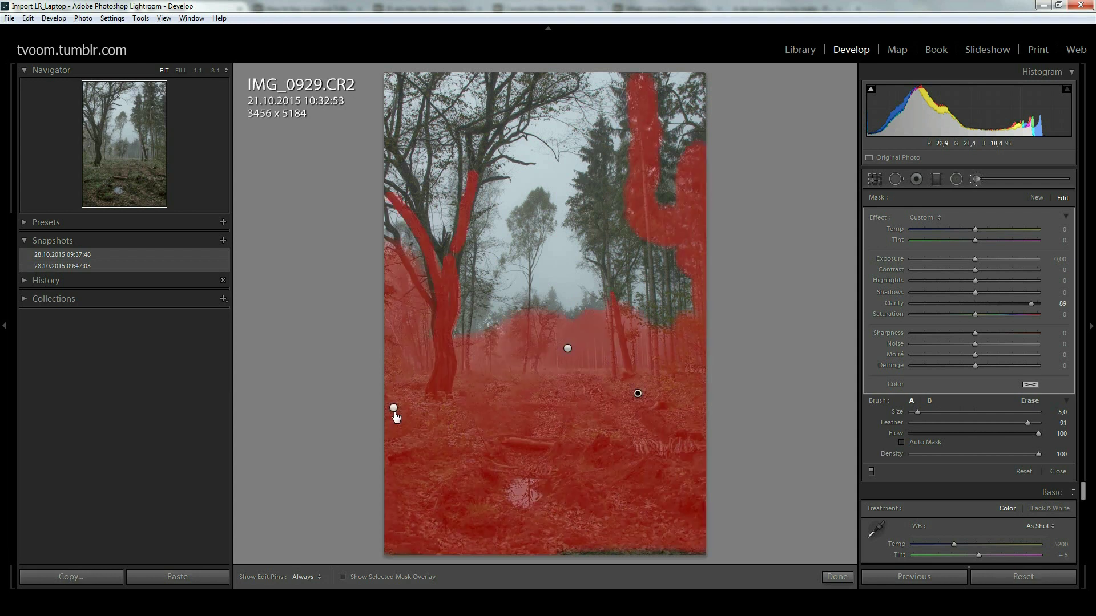
key("h")
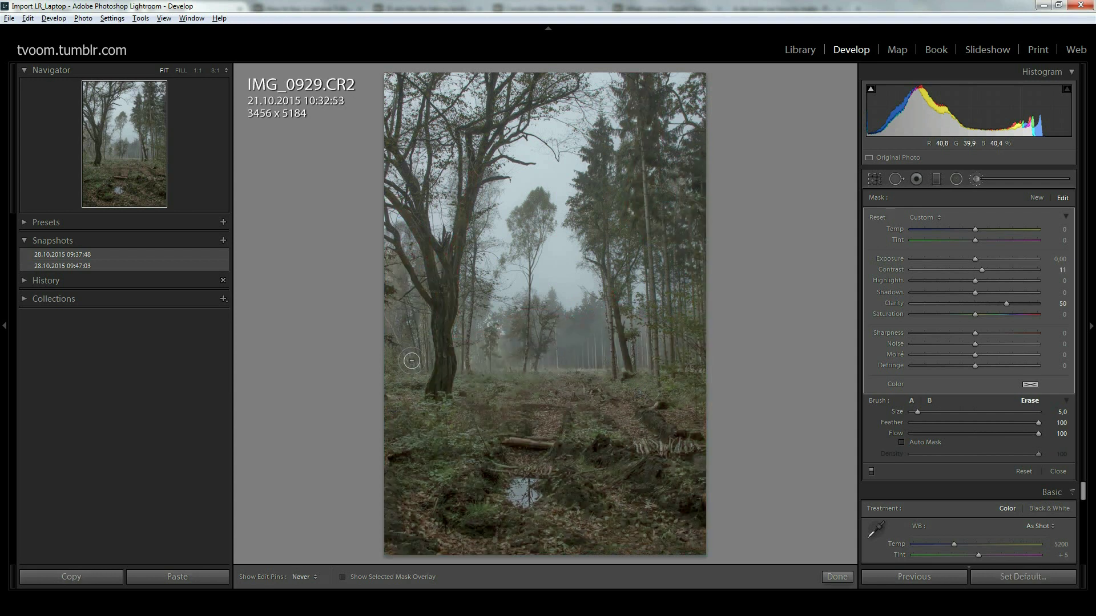
key("h")
left_click_drag(498, 327, 419, 405)
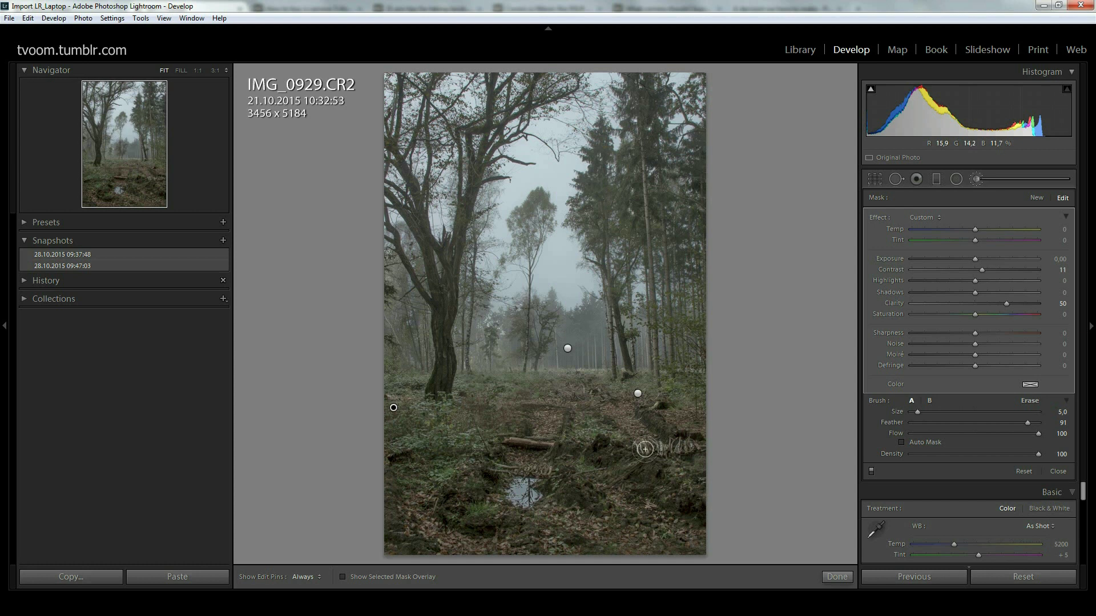
left_click(836, 577)
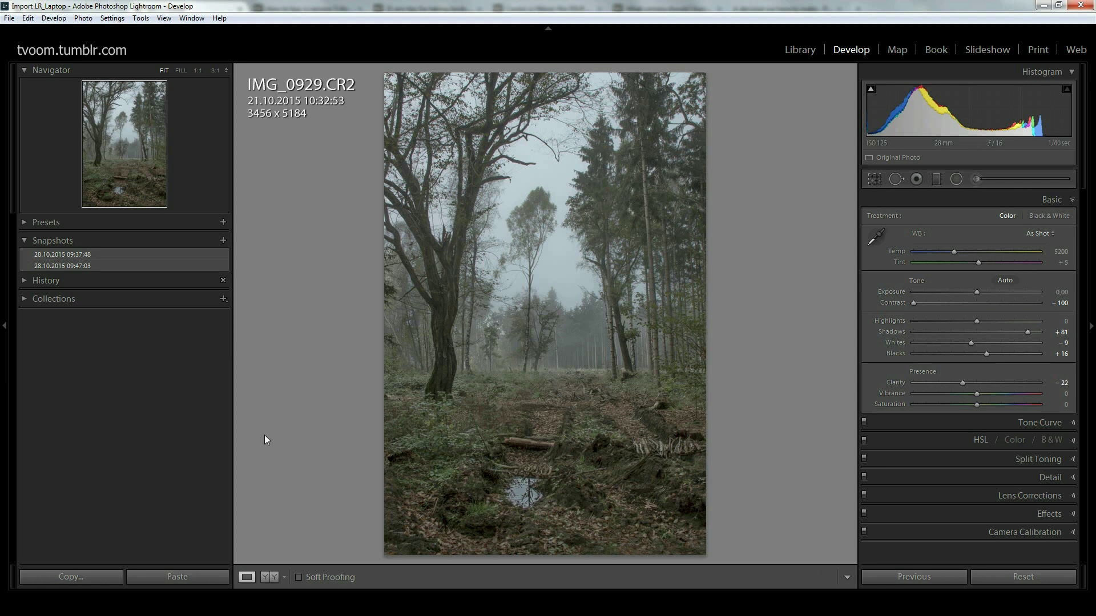
Overwrite the 28.10.2015 09:47:03 snapshot with the current Contrast −100, Clarity −22 settings
right_click(97, 266)
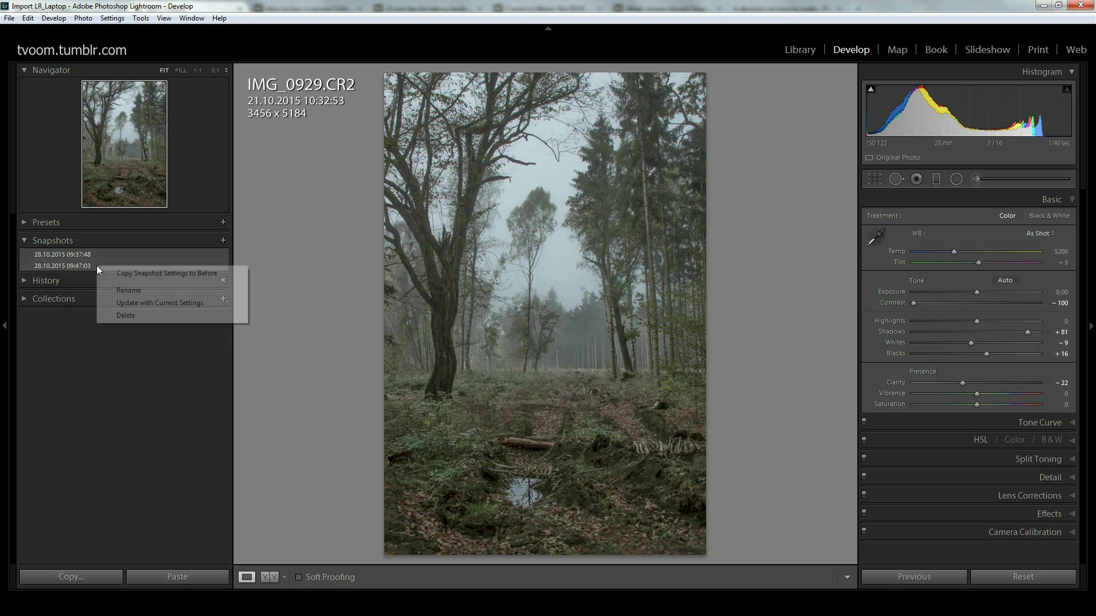
left_click(145, 377)
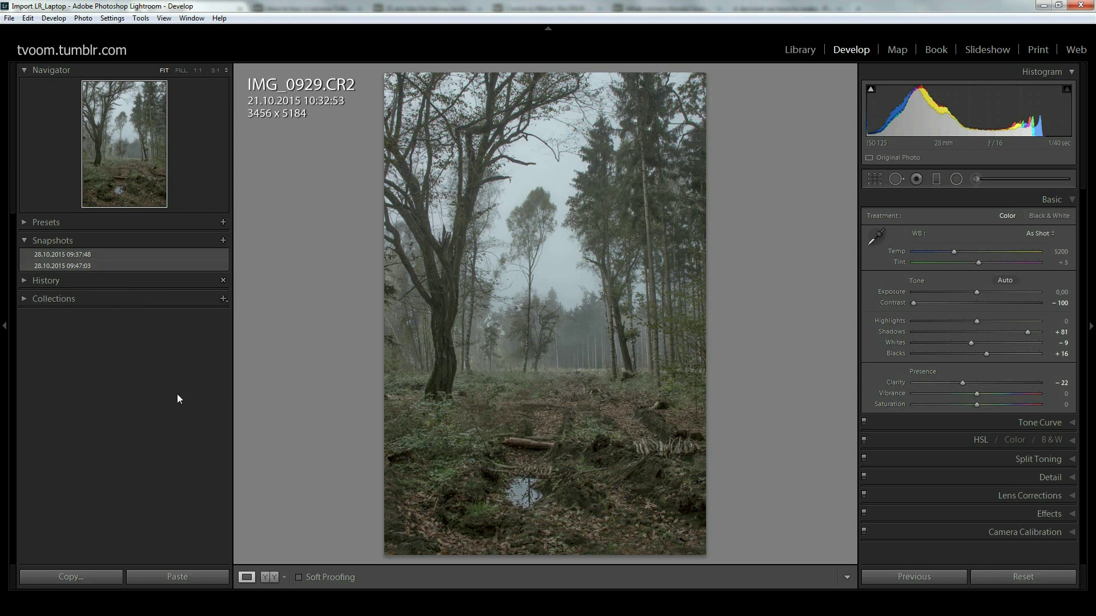
right_click(94, 265)
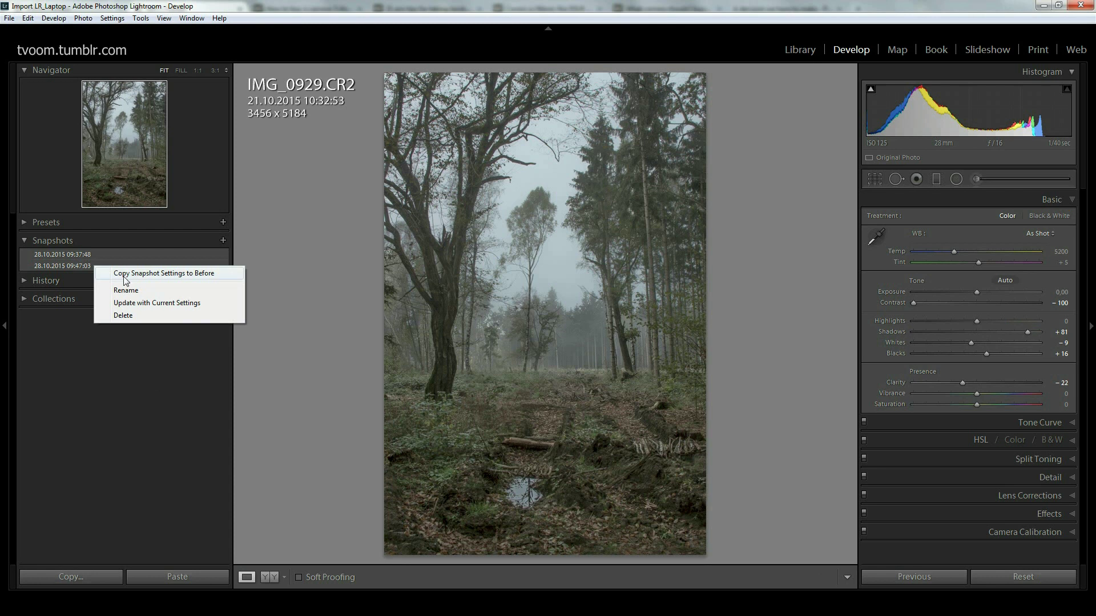
left_click(127, 304)
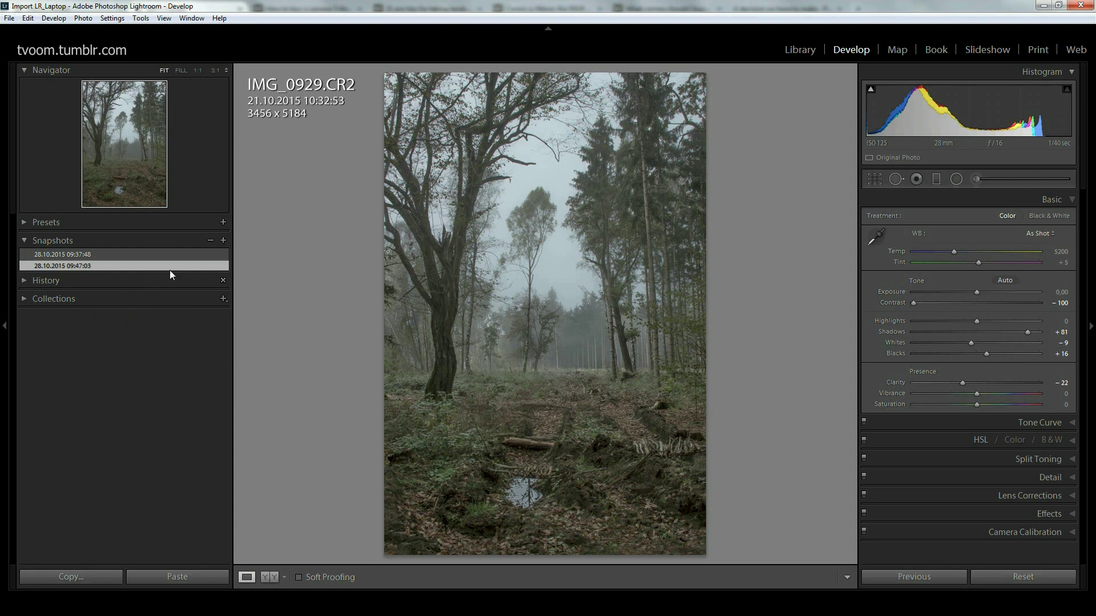
At 1:1 zoom, paint the leaning trunk with a brush that has Contrast 0 and raised Exposure
left_click(640, 355)
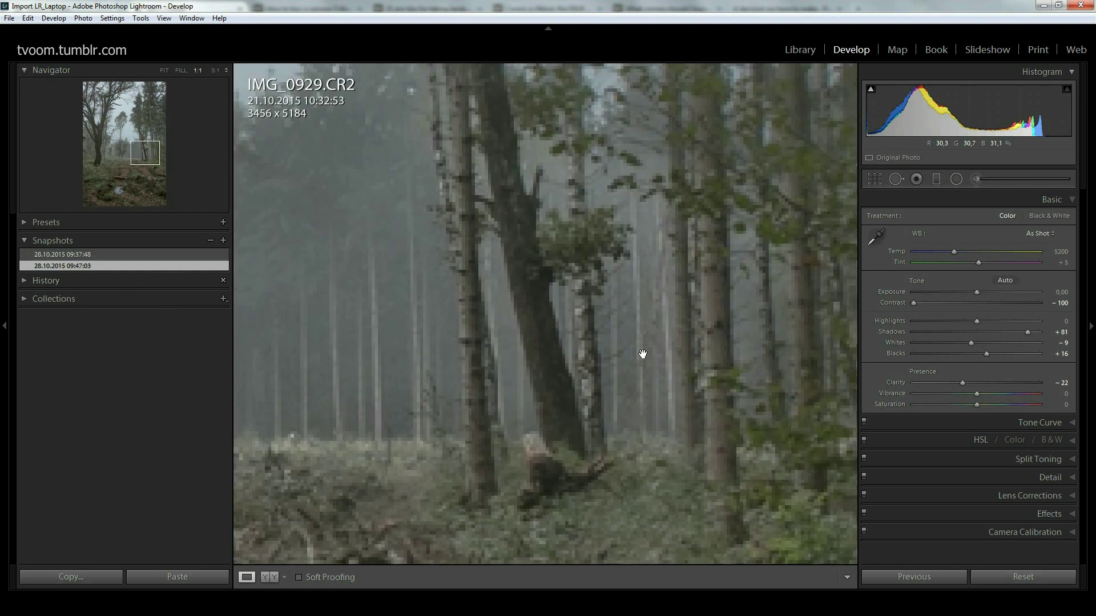
left_click(976, 179)
key("h")
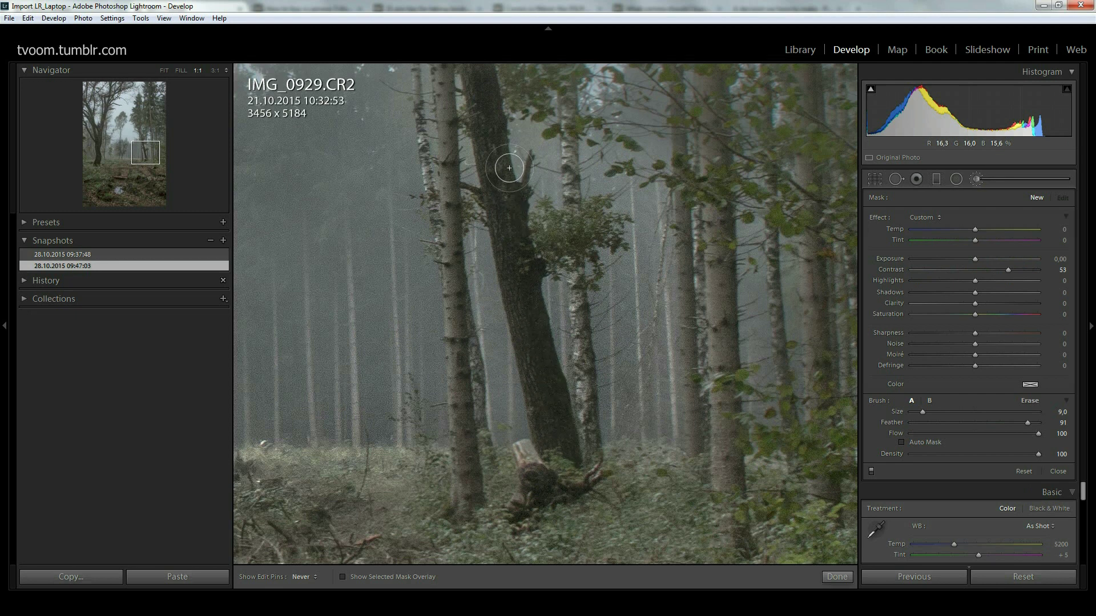
key("h")
left_click_drag(482, 118, 485, 125)
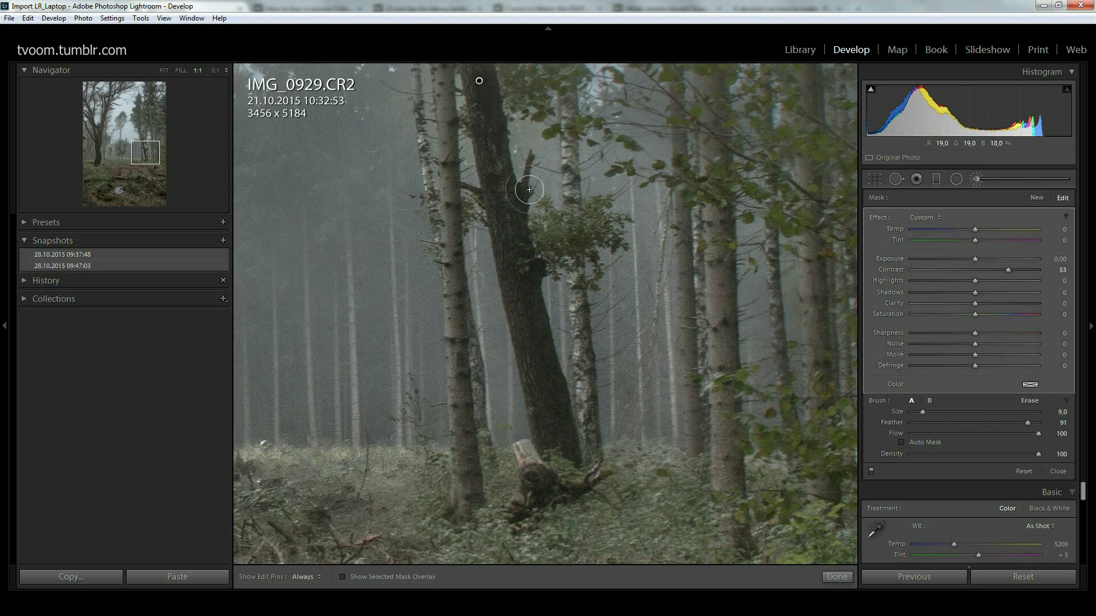
double_click(1008, 269)
left_click_drag(973, 258, 988, 262)
Erase the brightening spill around the trunk and return to the full-photo view
key("alt")
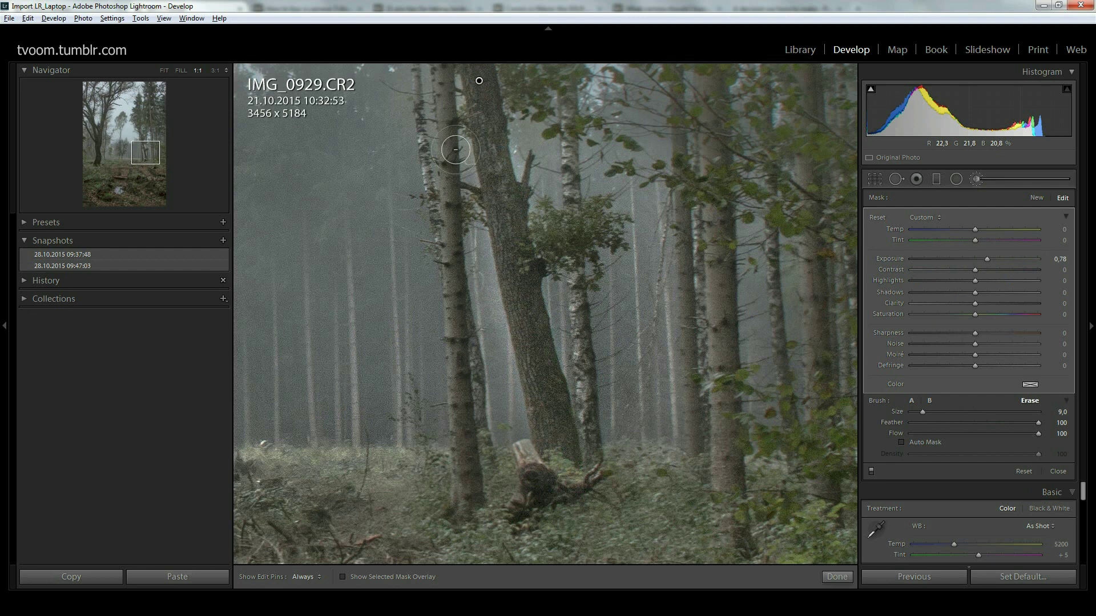
key("h")
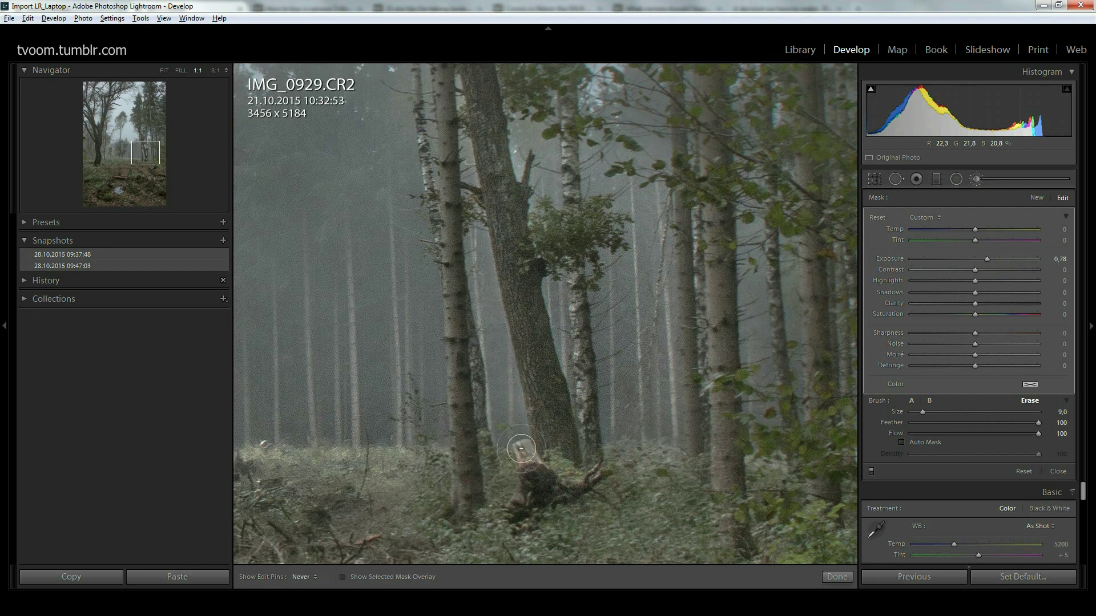
scroll(514, 143, "down", 3)
key("h")
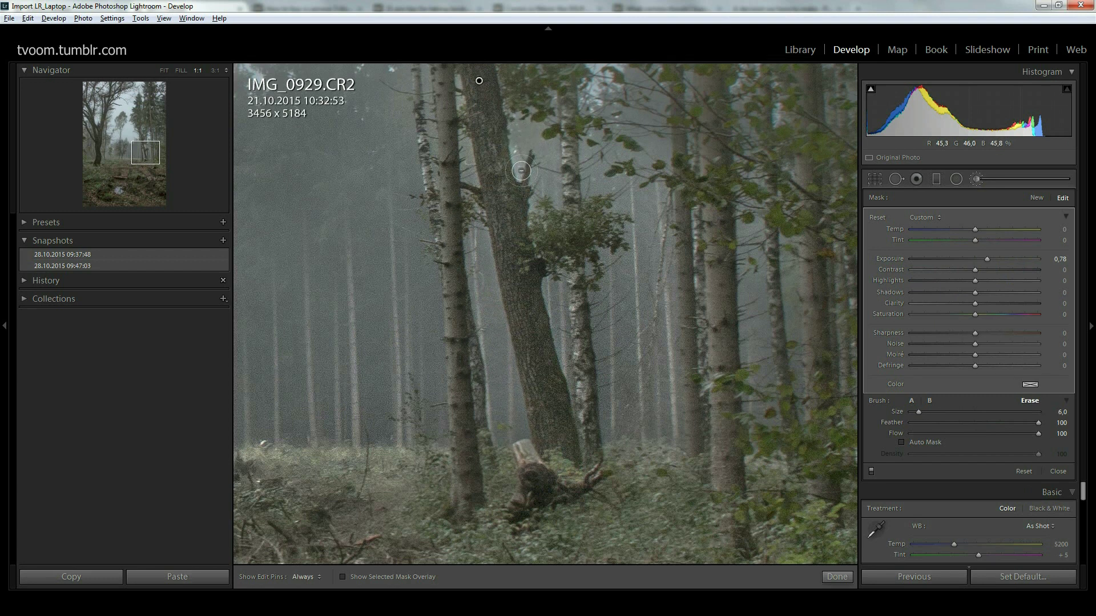
key("h")
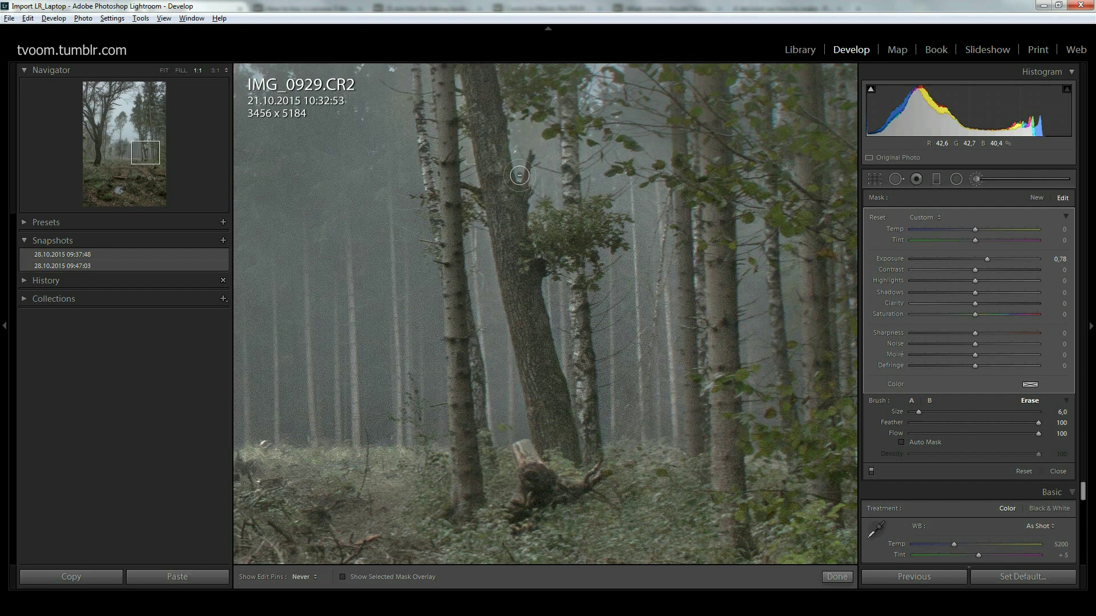
key("h")
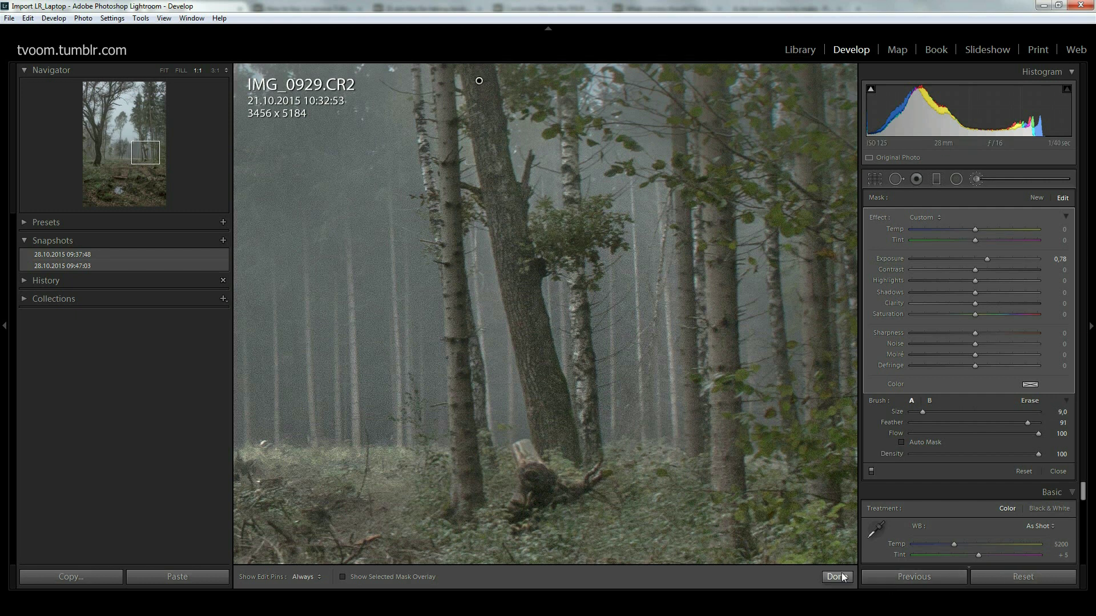
left_click(837, 577)
left_click(661, 461)
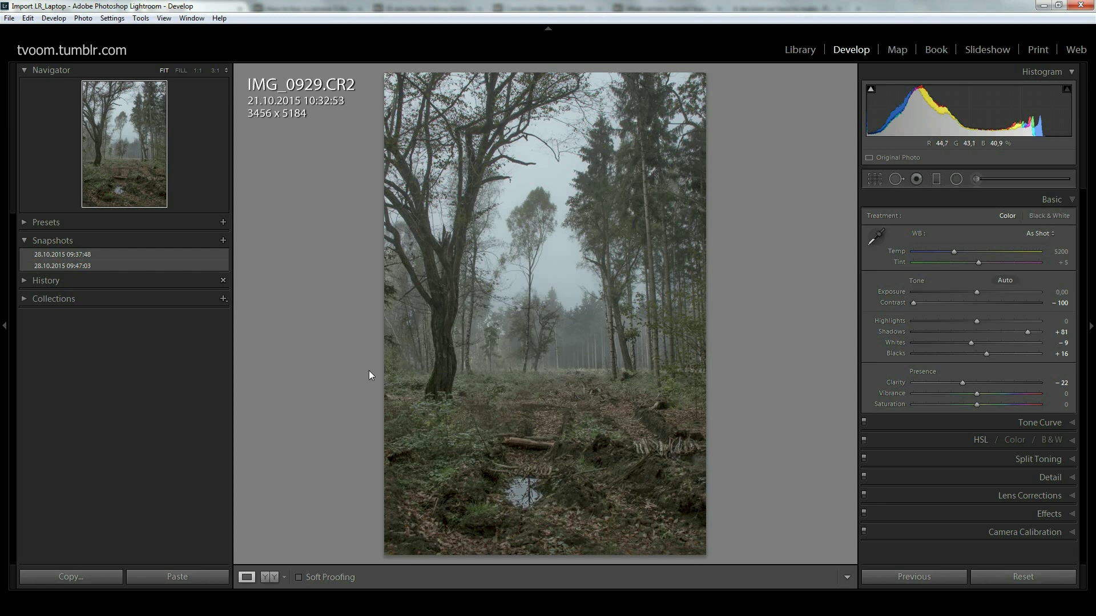
Update the 09:47:03 snapshot with the trunk-brightened settings, leaving the crop unchanged
right_click(101, 266)
left_click(140, 304)
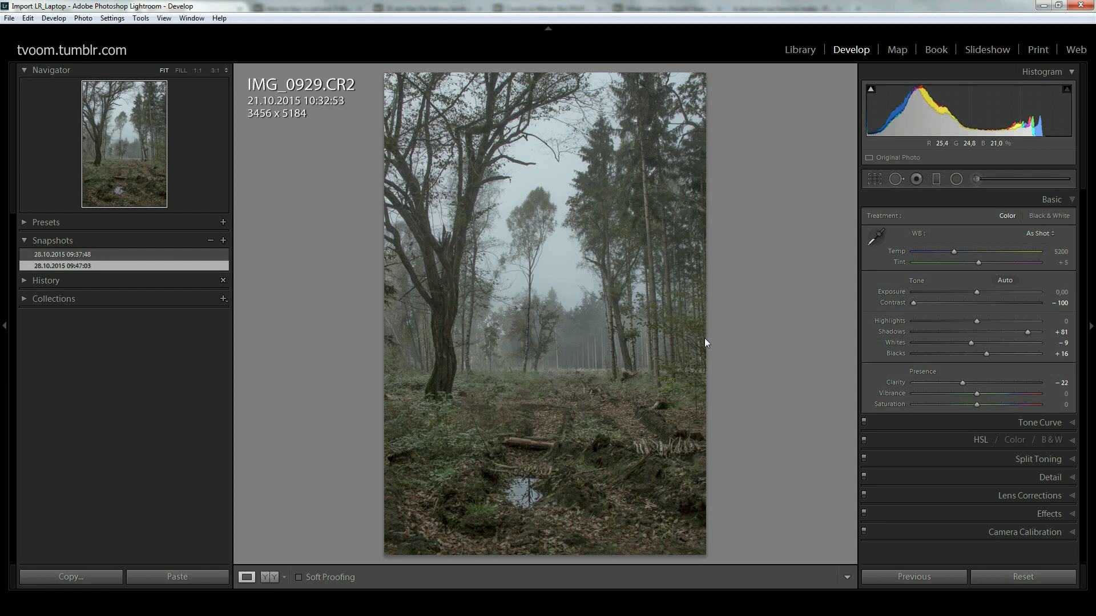
left_click(874, 179)
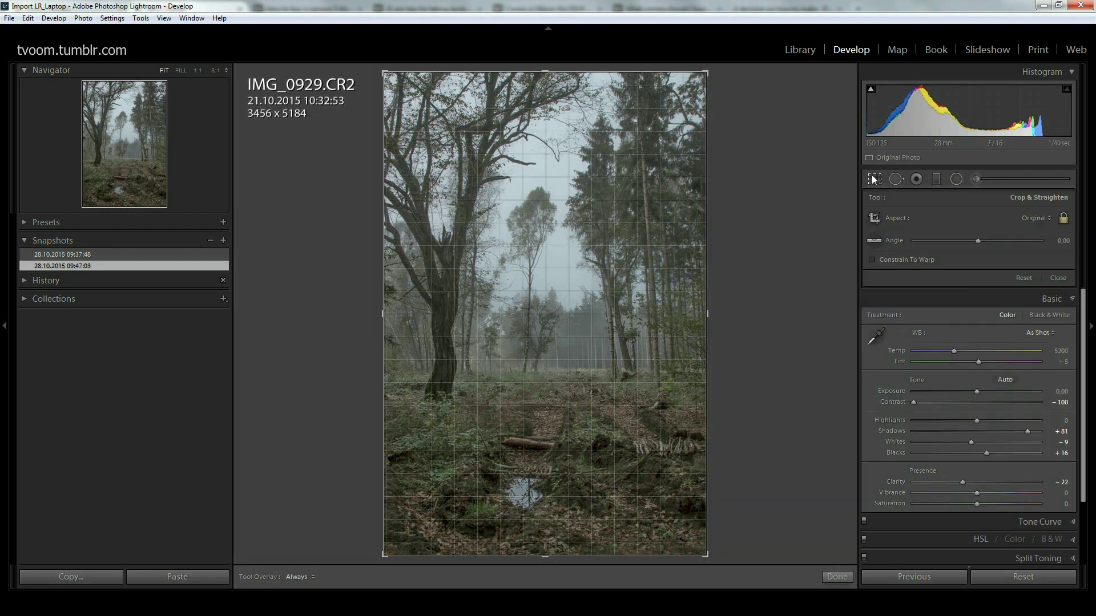
left_click(873, 180)
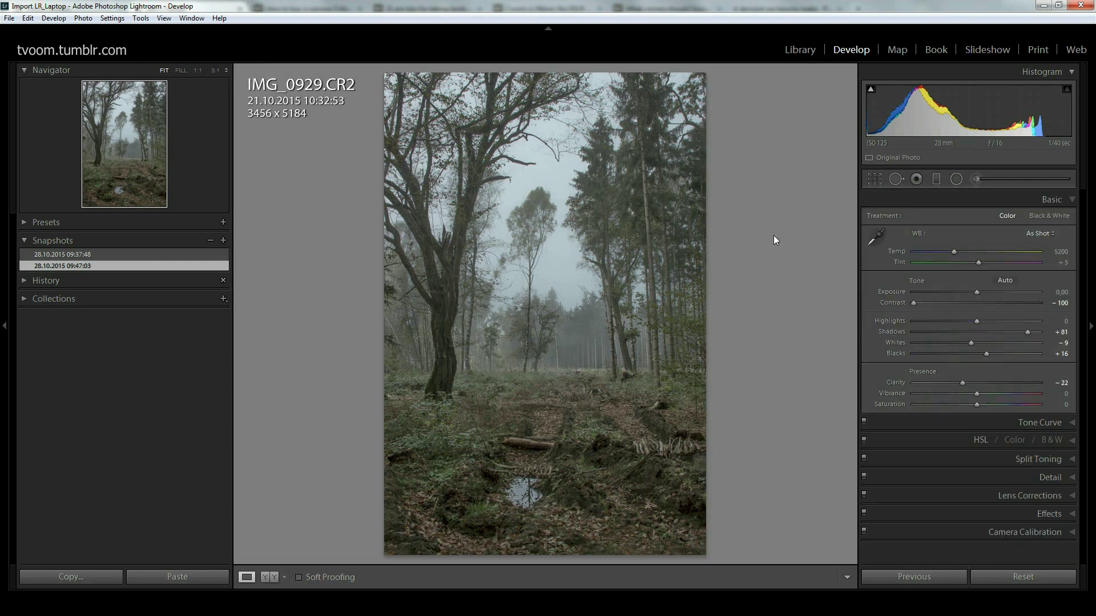
Draw a tall, slightly rotated radial oval over the central path with Contrast reset to 0
left_click(957, 180)
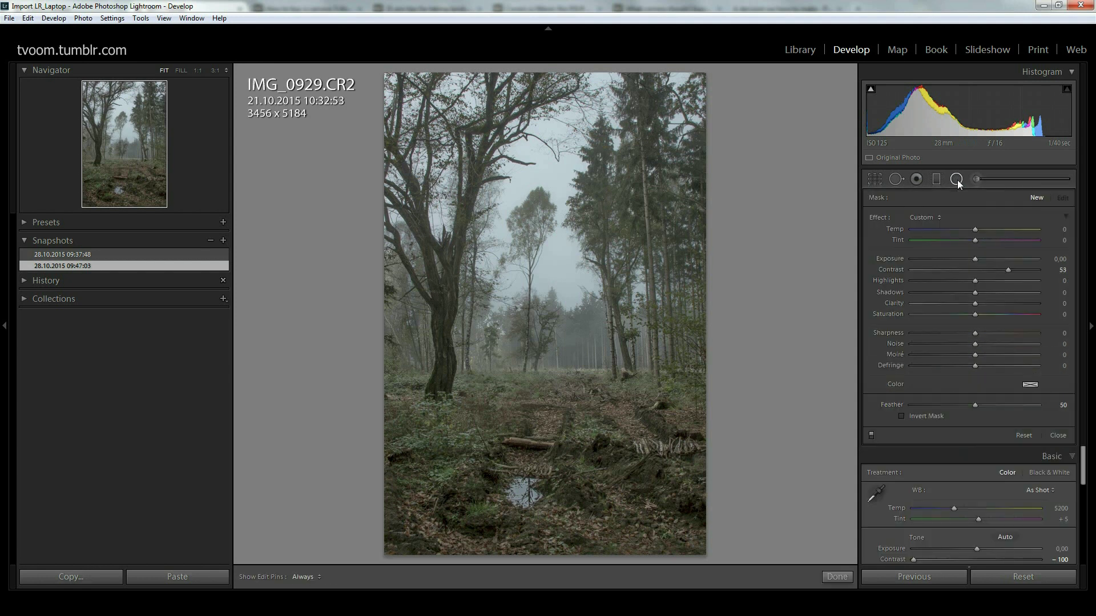
double_click(1009, 269)
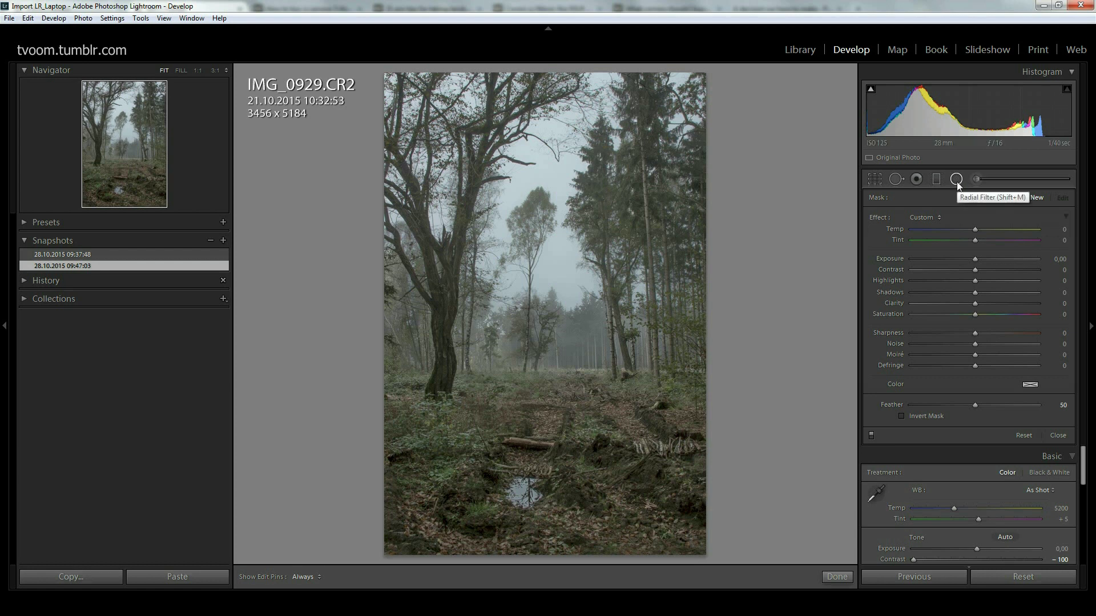
left_click_drag(535, 112, 662, 546)
left_click_drag(531, 76, 543, 100)
left_click_drag(678, 160, 676, 166)
left_click_drag(542, 101, 541, 123)
Lower the radial filter's exposure to −0.85, widen and shift the oval down, and apply it
left_click_drag(974, 259, 962, 263)
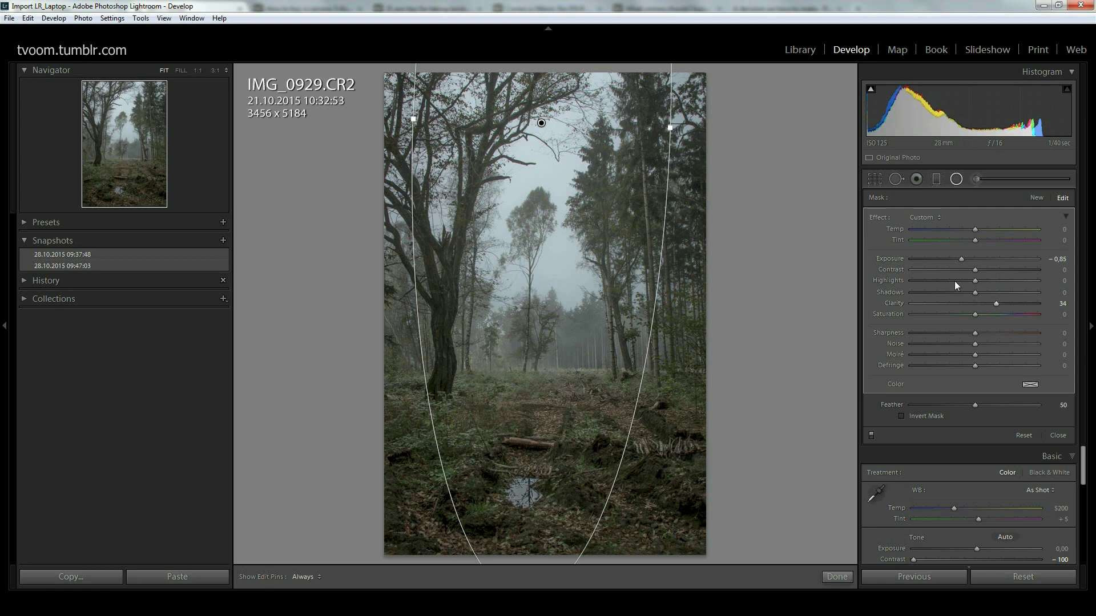
left_click_drag(672, 129, 678, 128)
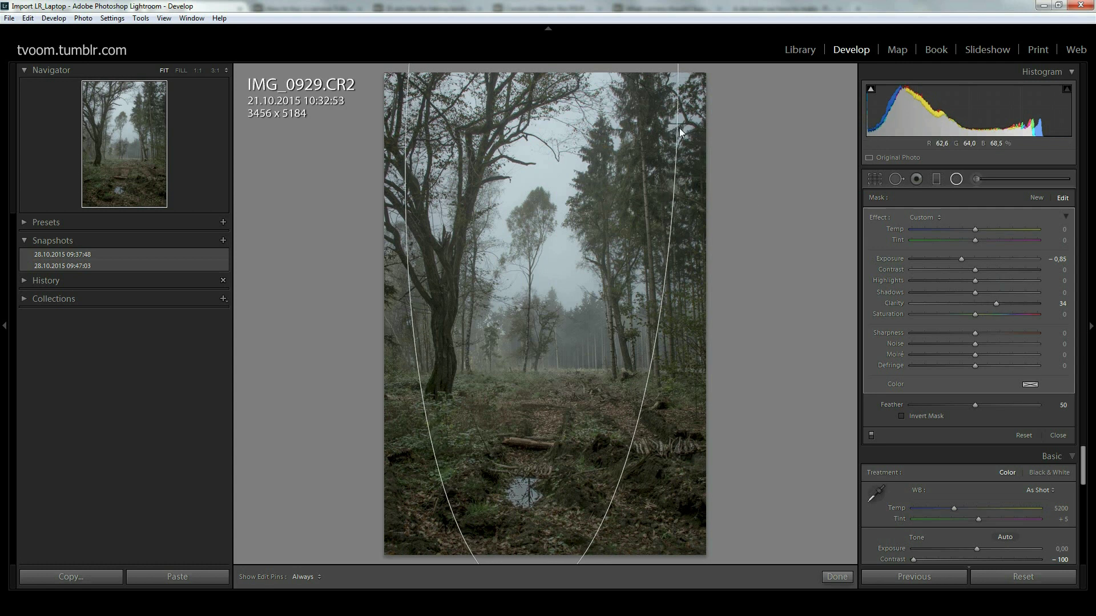
left_click_drag(543, 123, 550, 164)
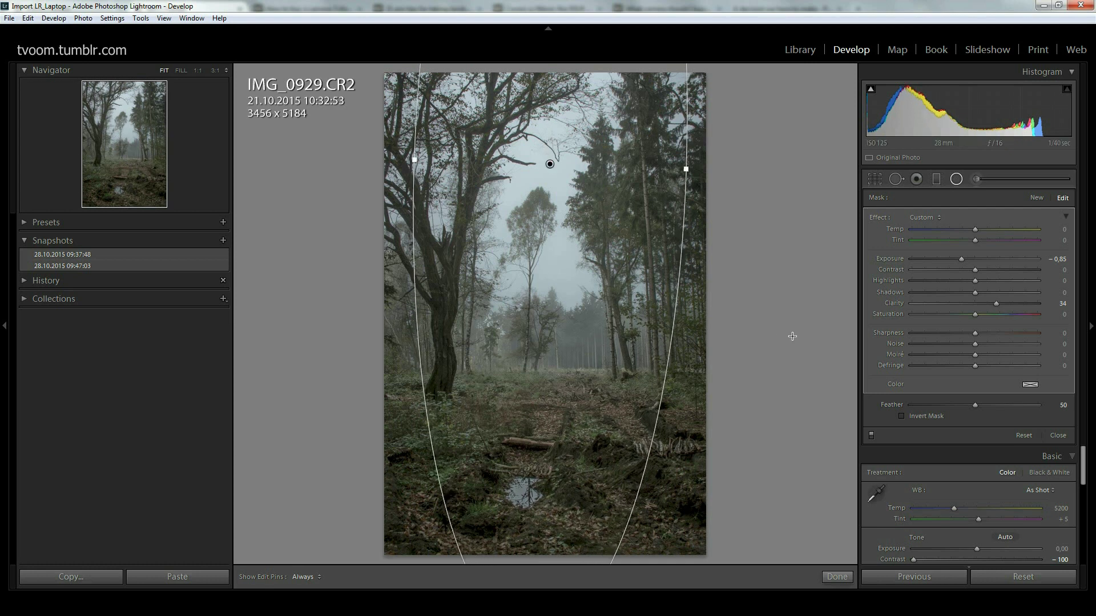
left_click(848, 576)
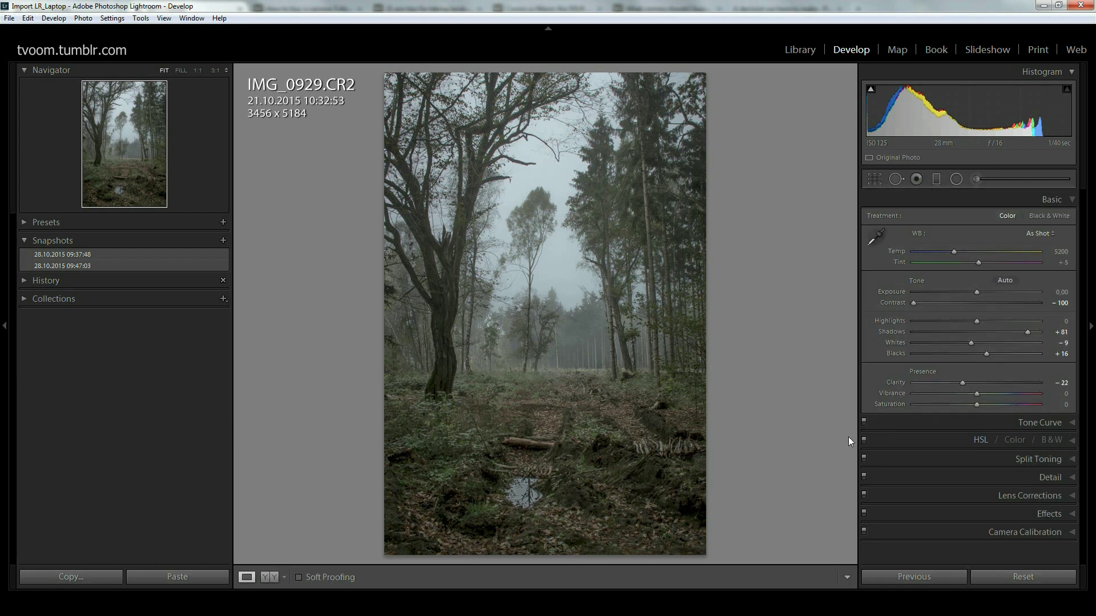
Open the Adjustment Brush with existing pins shown, effects at 0, size 9.0, feather 91
left_click(977, 181)
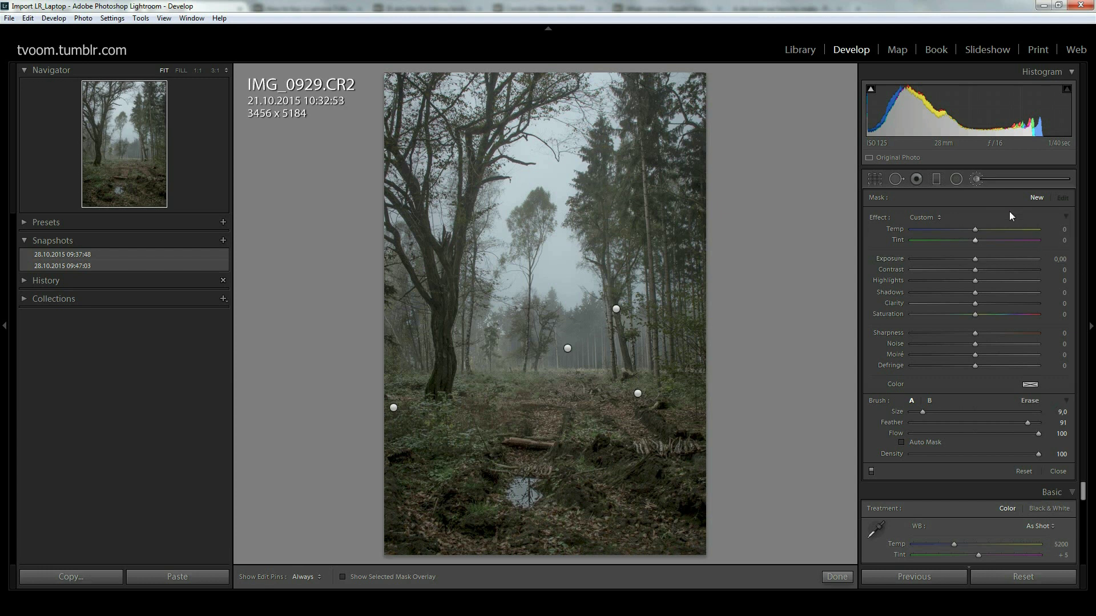
Paint the foot of the large left tree with Exposure 0.74 and Clarity +53
left_click(976, 180)
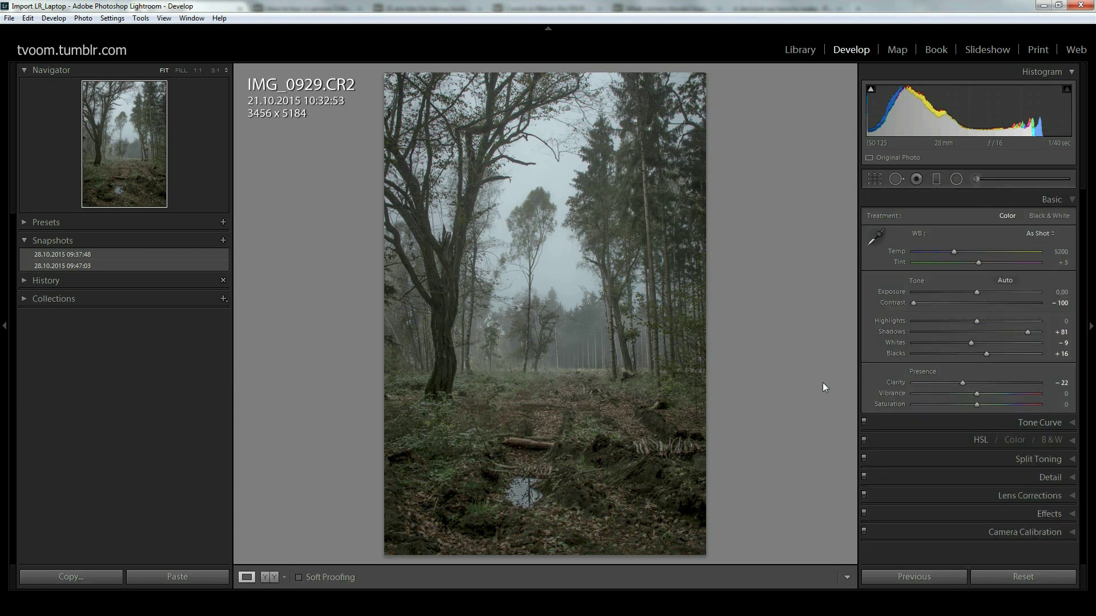
left_click(976, 182)
left_click_drag(970, 262, 989, 262)
key("h")
left_click_drag(524, 445, 501, 492)
key("h")
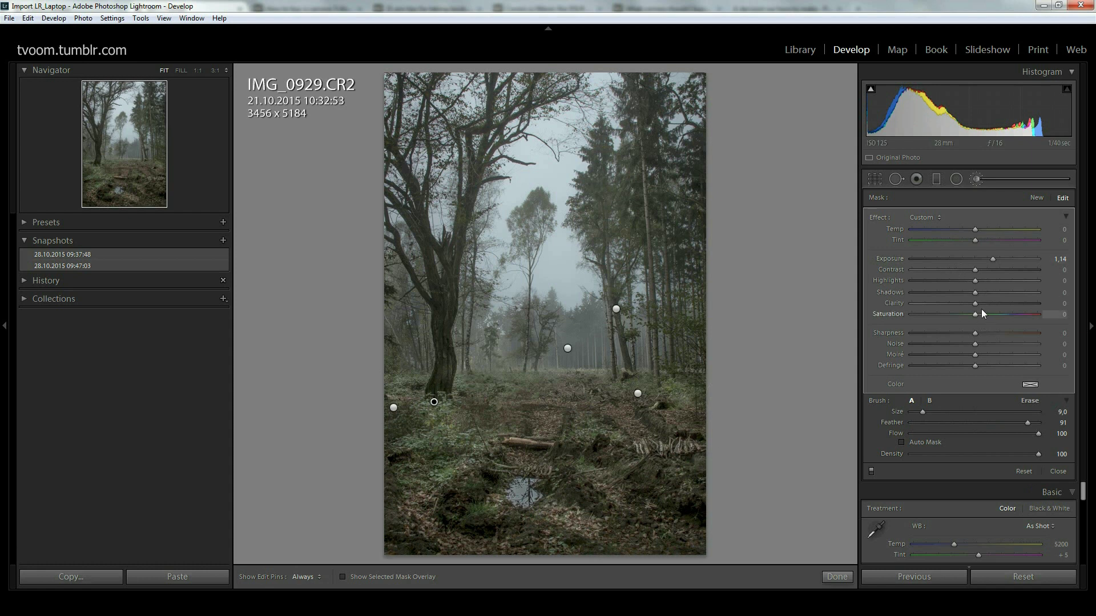
mouse_move(977, 303)
left_mouse_down()
mouse_move(1025, 306)
mouse_move(1010, 306)
left_mouse_up()
left_click_drag(994, 263, 985, 259)
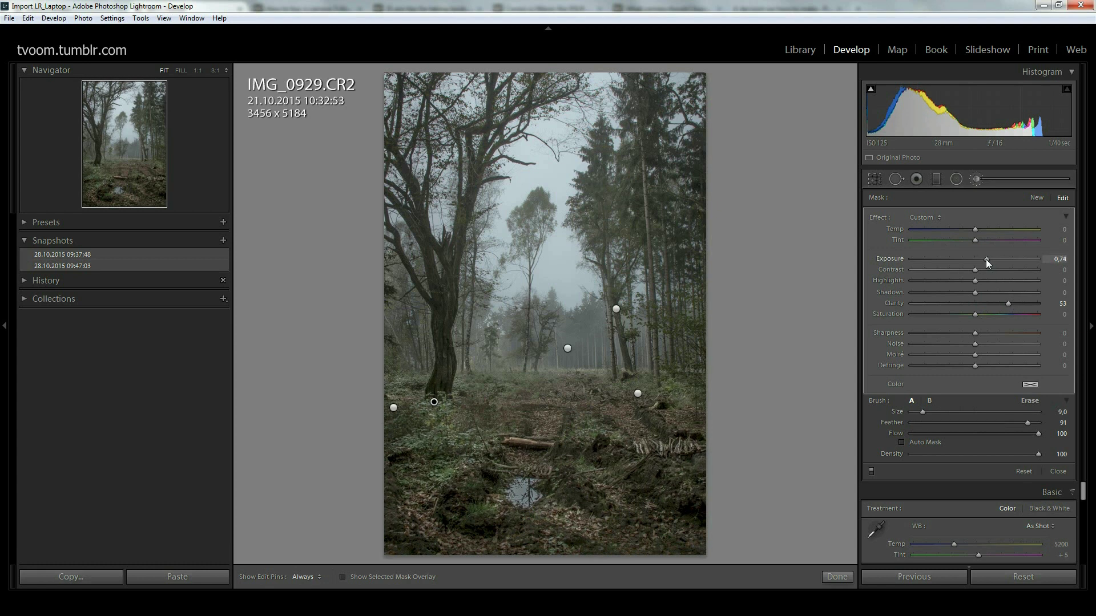
left_click(837, 577)
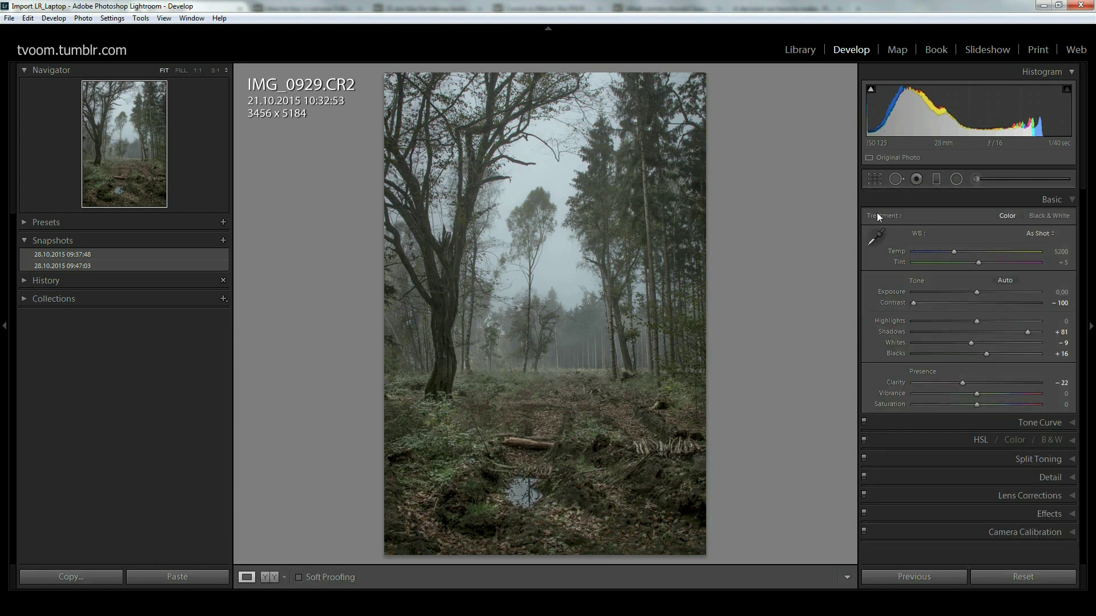
Trim the right crop edge inward and reposition the photo for a 3370 x 5055 crop
left_click(876, 179)
left_click_drag(708, 313, 707, 311)
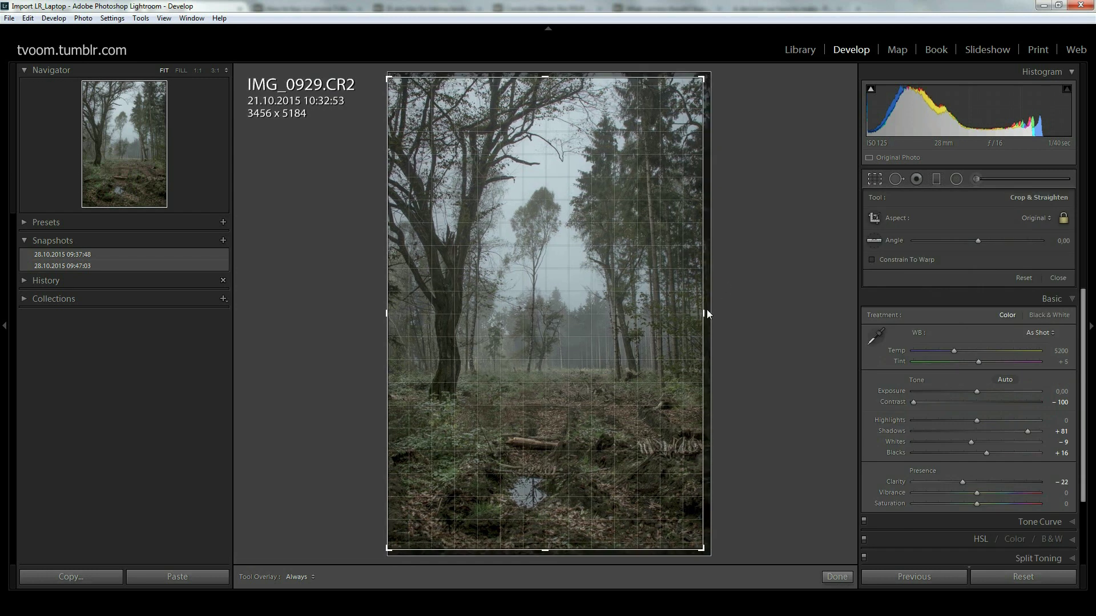
left_click_drag(617, 411, 615, 421)
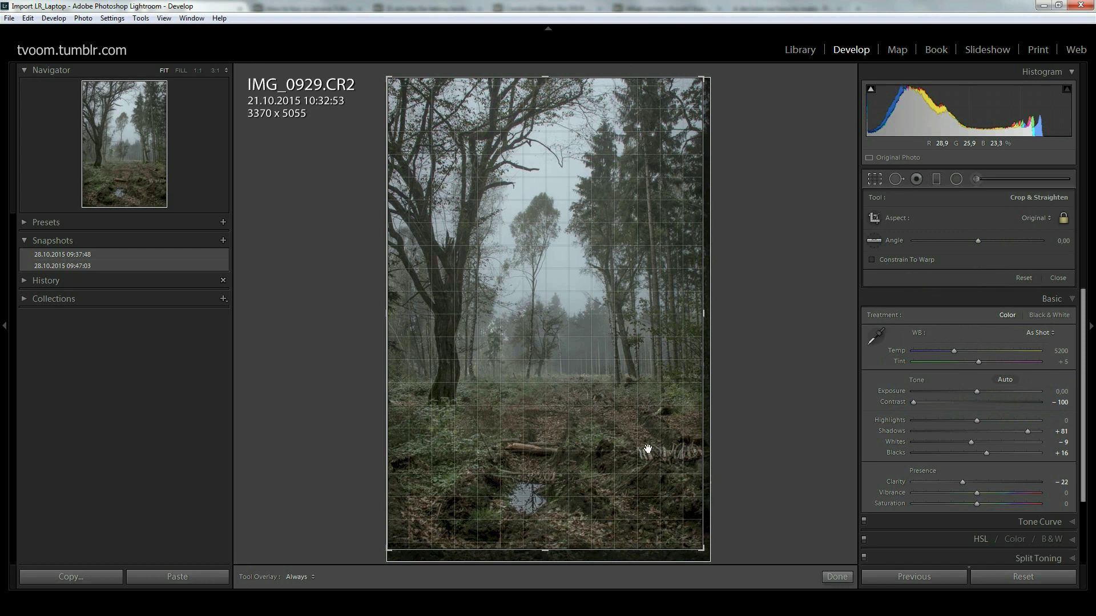
left_click(837, 576)
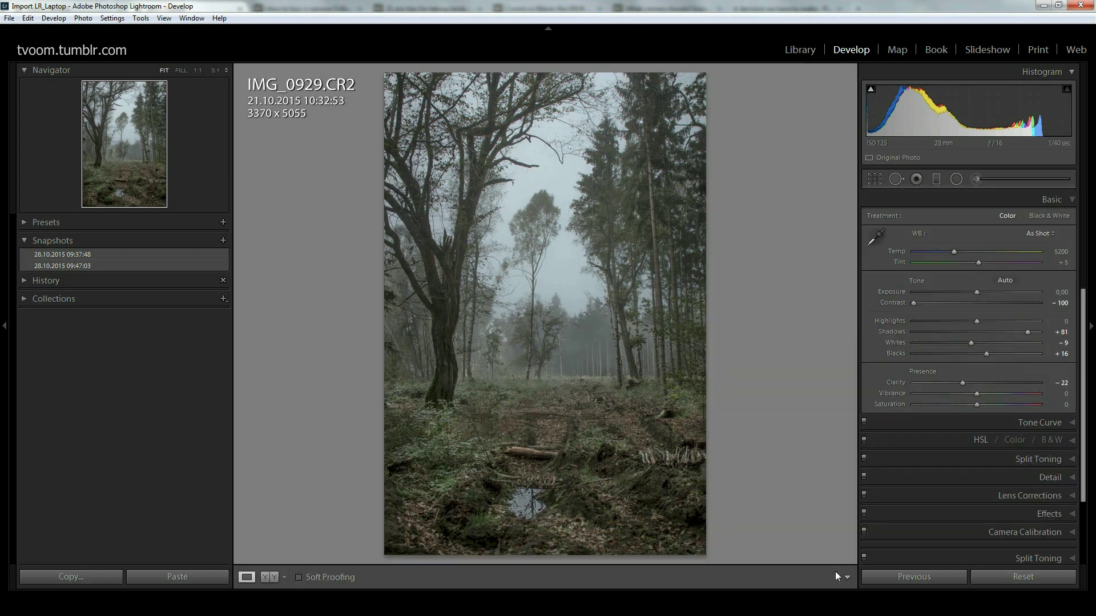